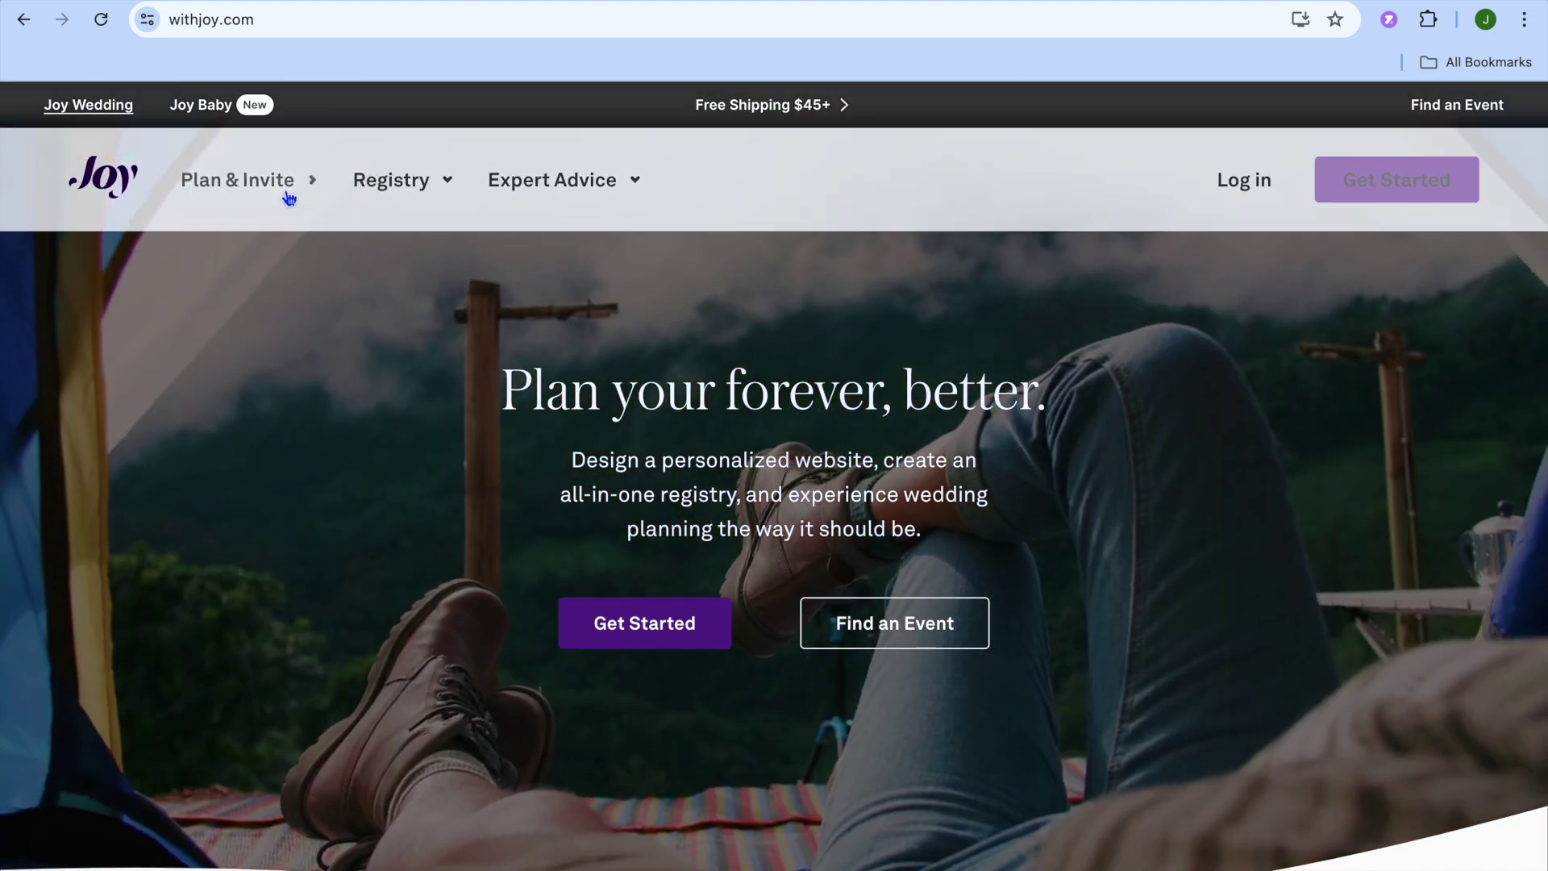
# Browse the Plan & Invite menu listing Wedding Website, Guest List and Invitations.
pyautogui.moveTo(287, 197)
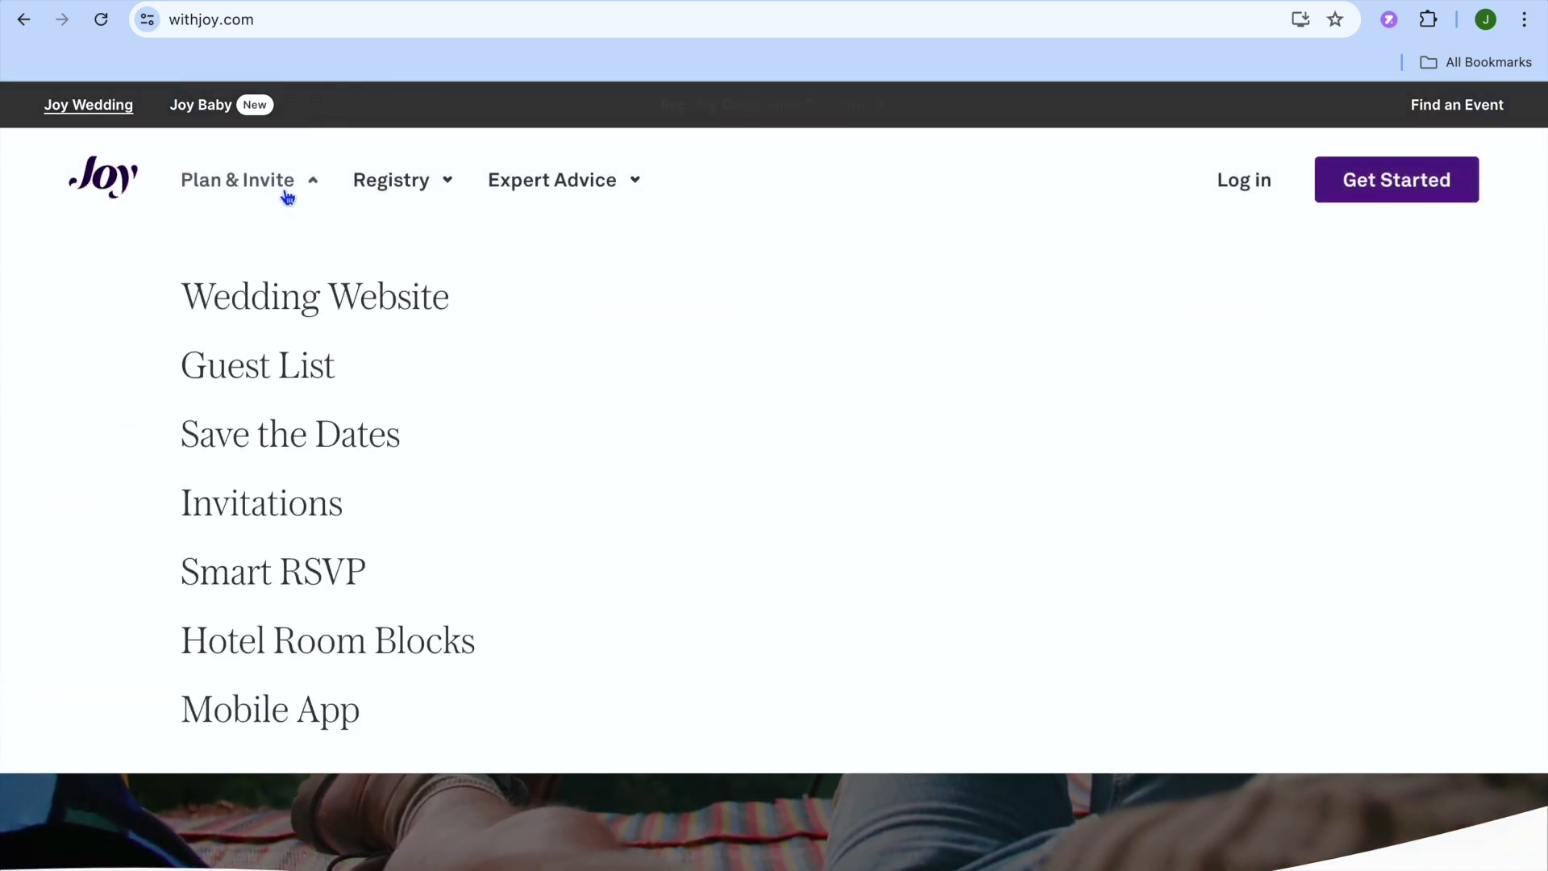
pyautogui.moveTo(380, 190)
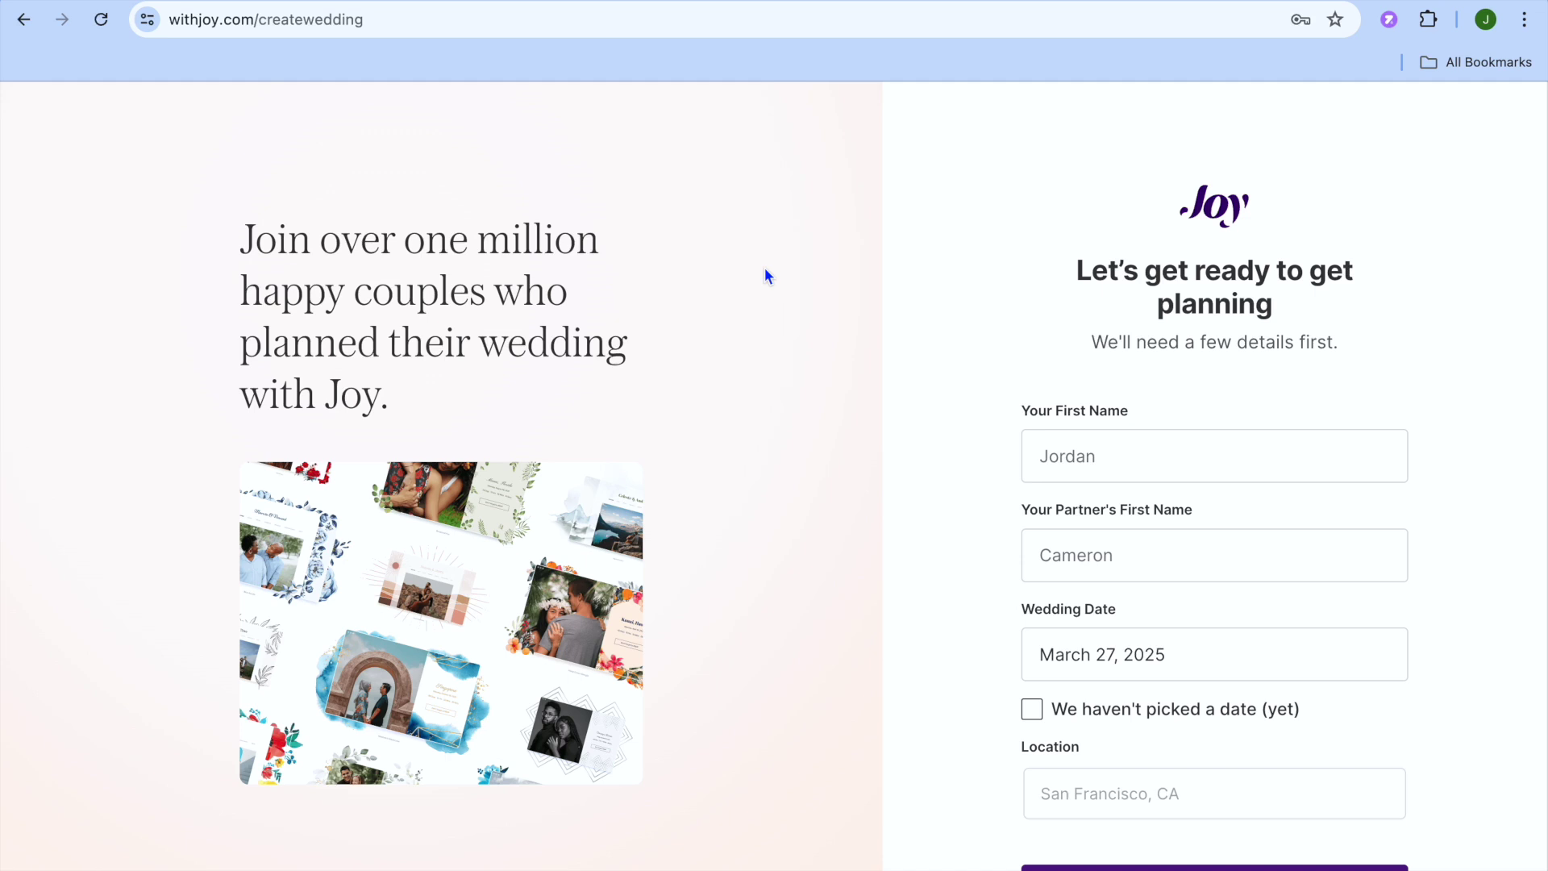
# Fill in your own first name and the partner's first name.
pyautogui.click(1045, 443)
pyautogui.click(1187, 525)
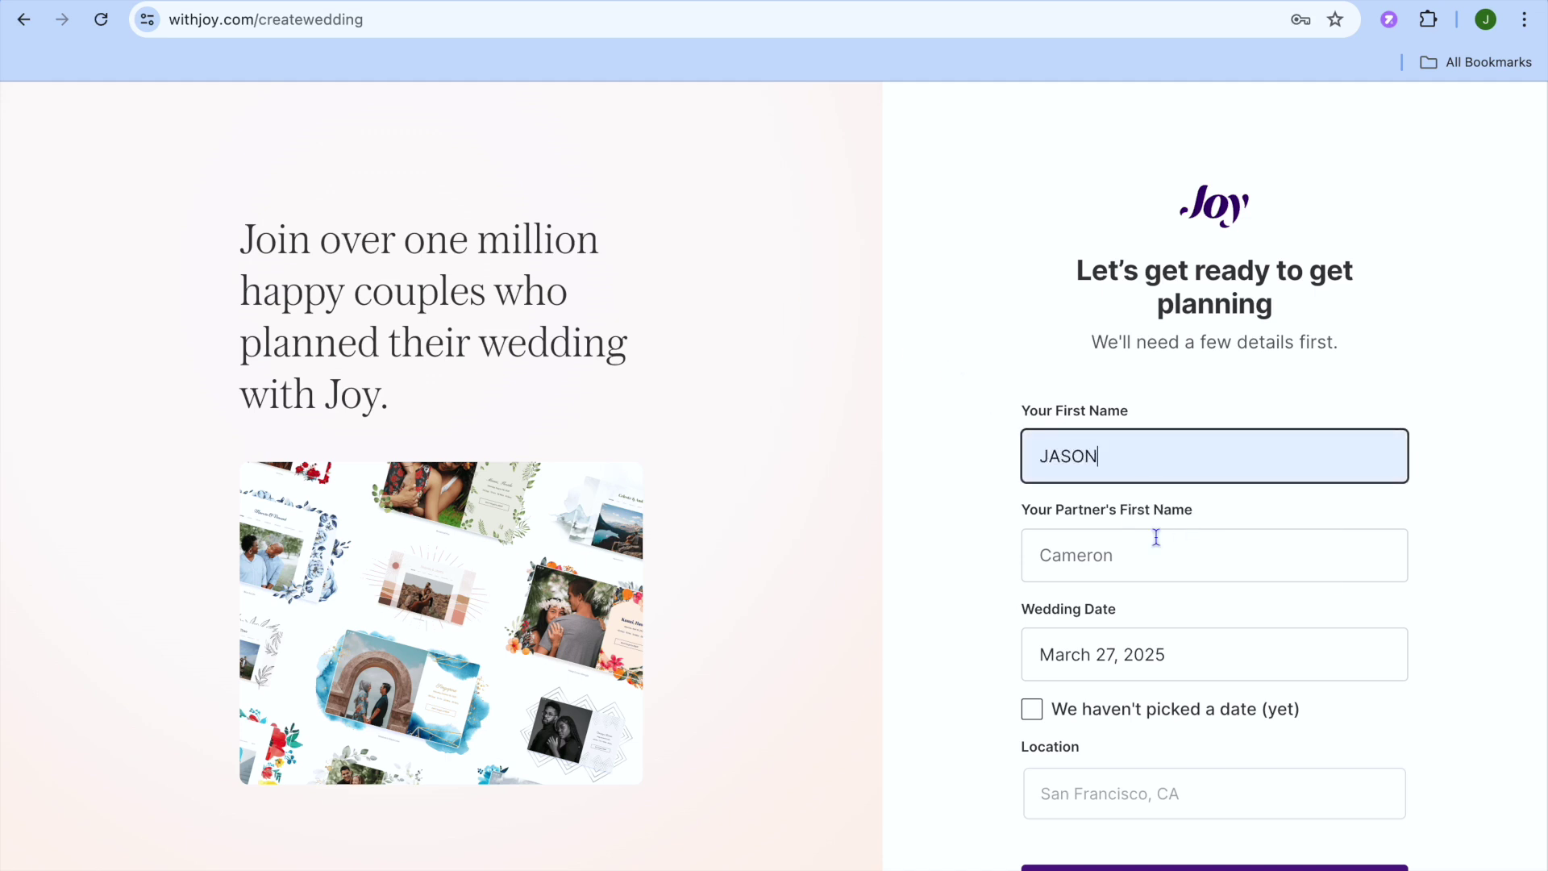
pyautogui.click(1086, 561)
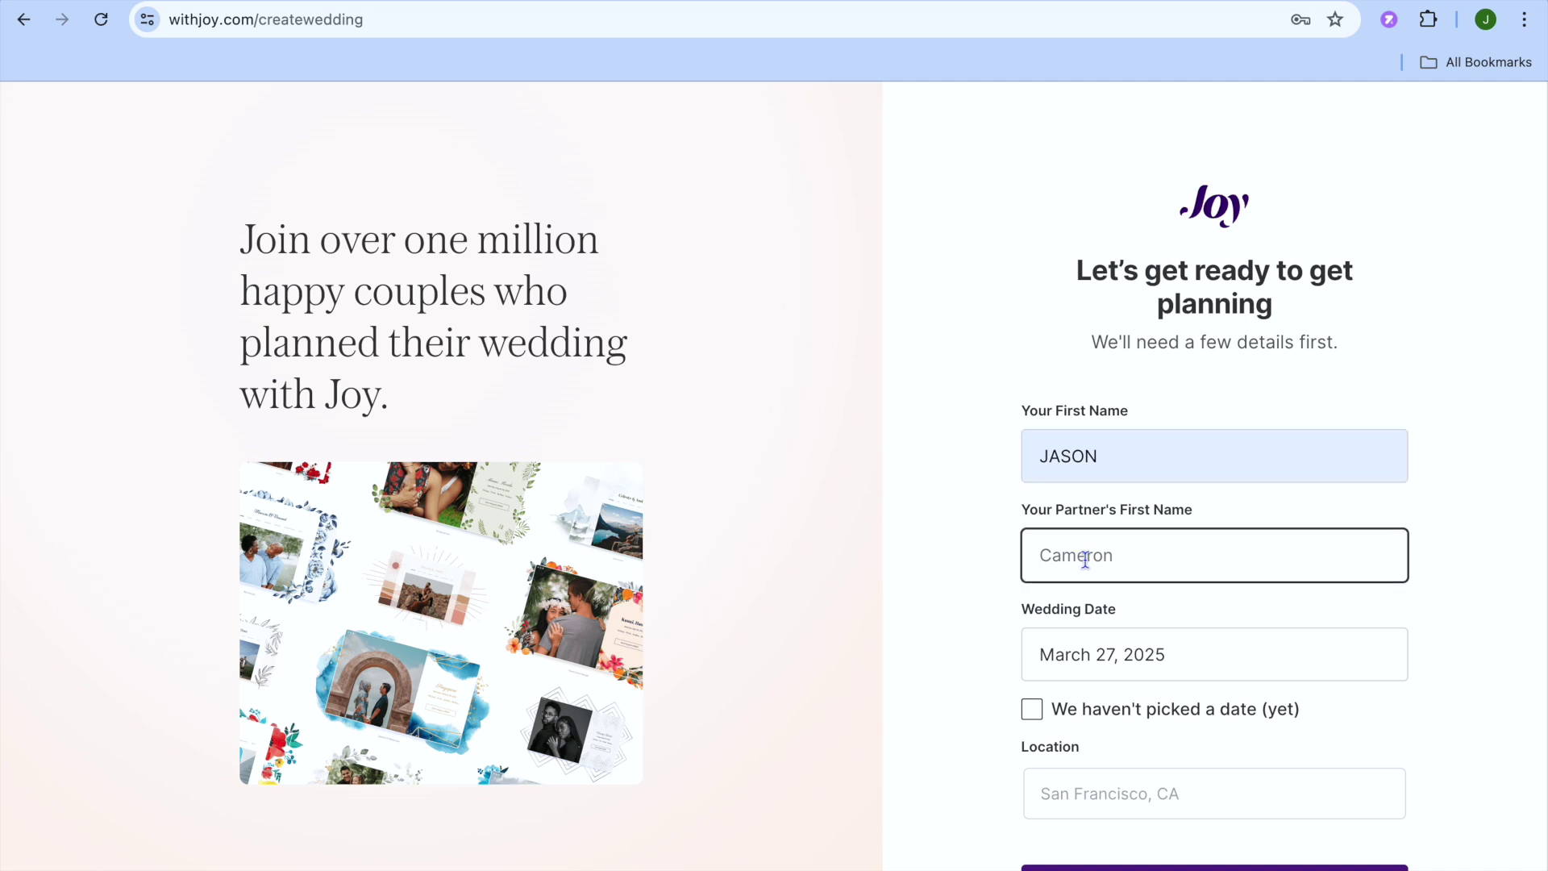
pyautogui.write('Val')
# Mark the wedding date as not yet picked and set the location to Miami.
pyautogui.scroll(-1, 1266, 671)
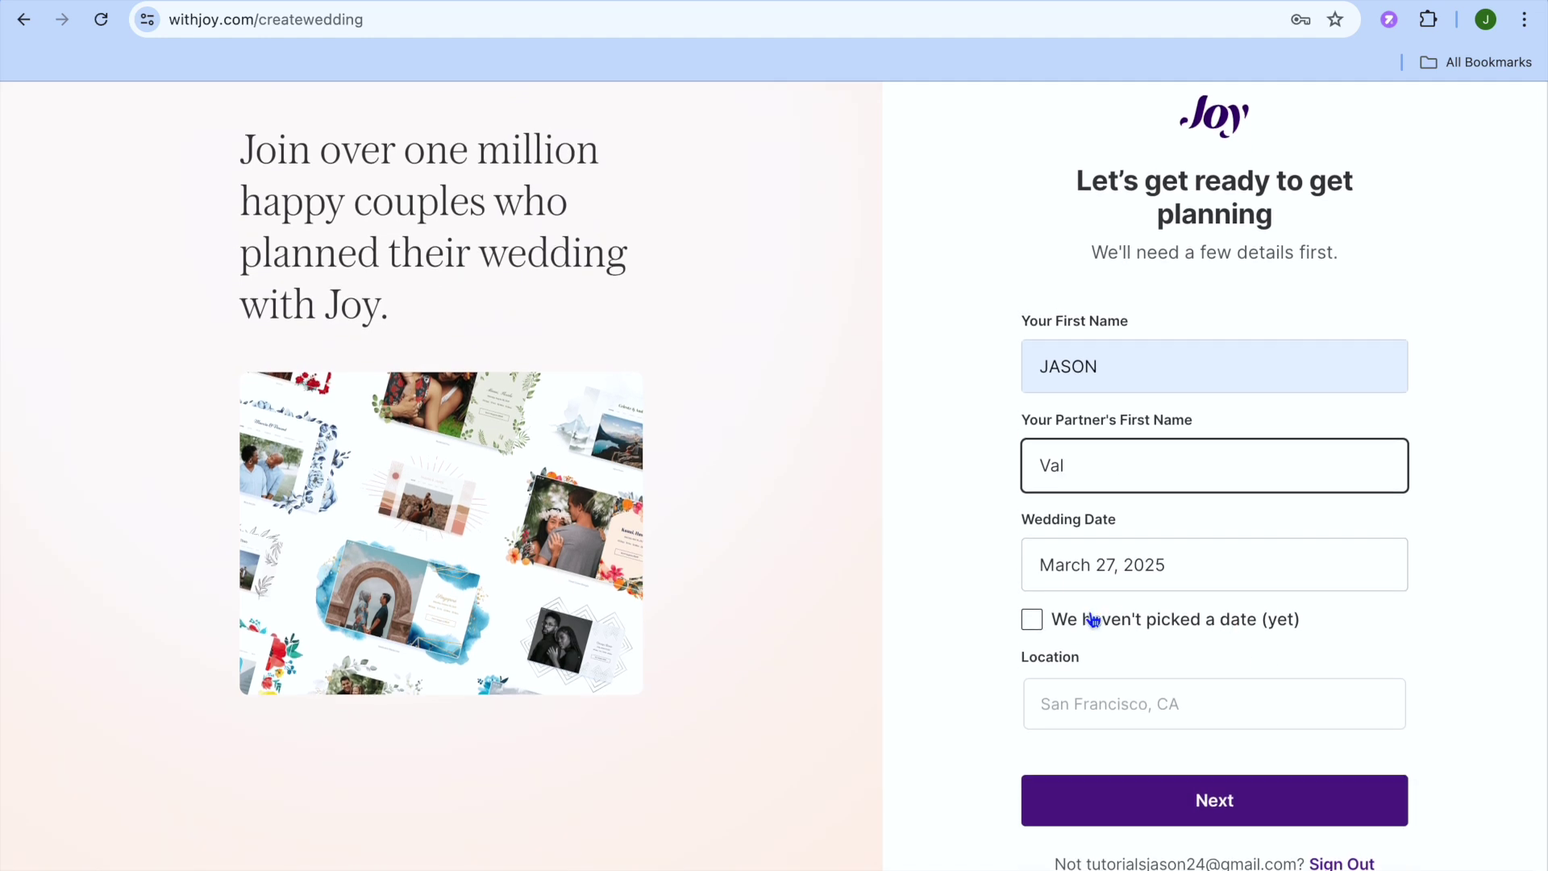
pyautogui.click(1035, 619)
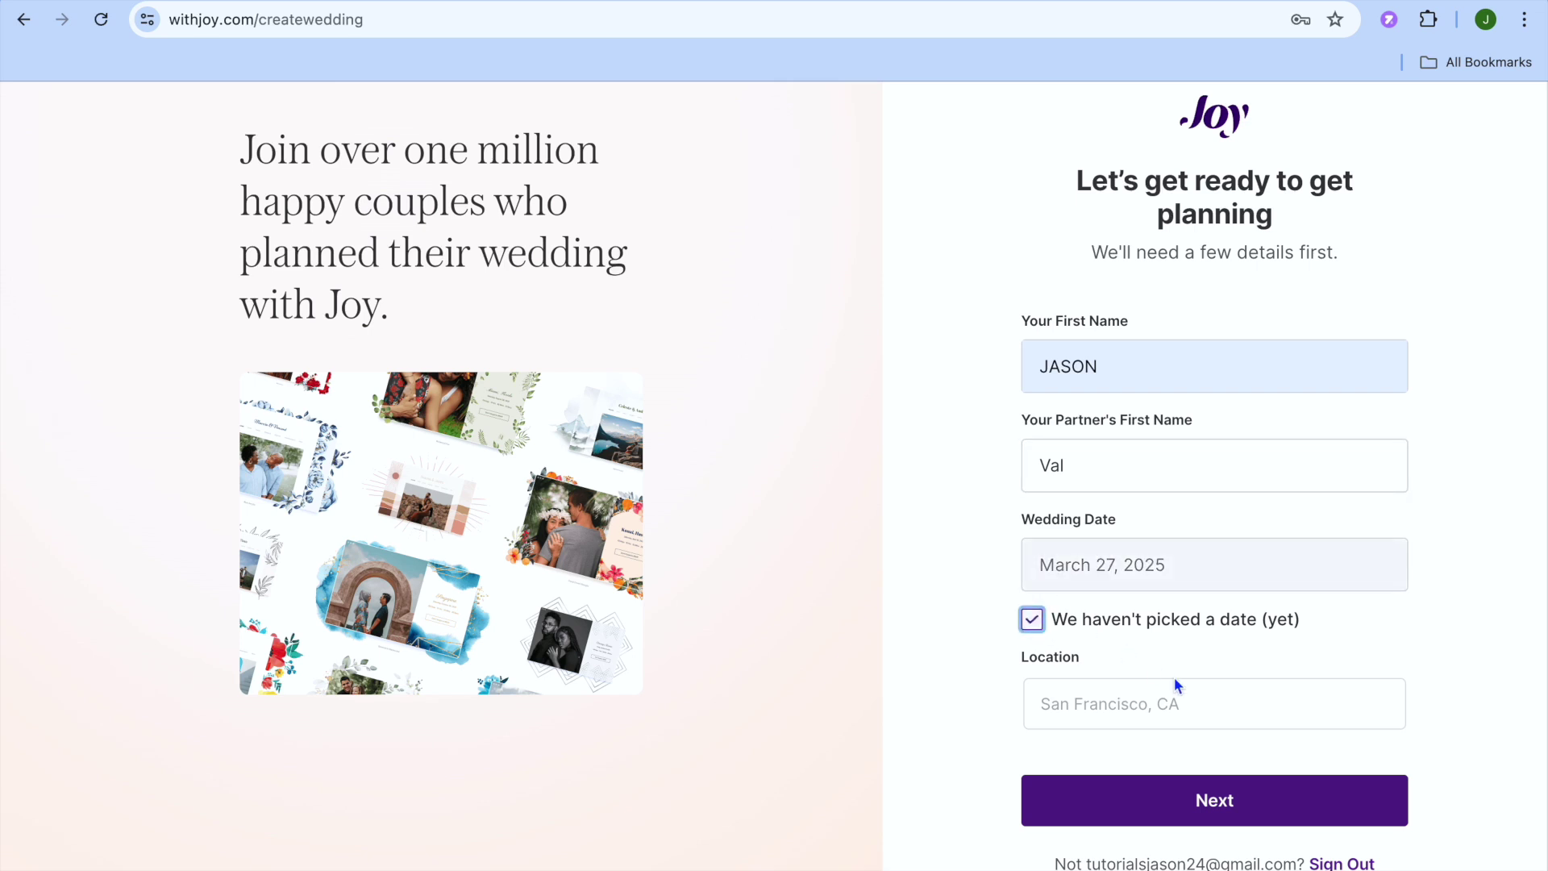
pyautogui.click(1185, 798)
pyautogui.click(1146, 699)
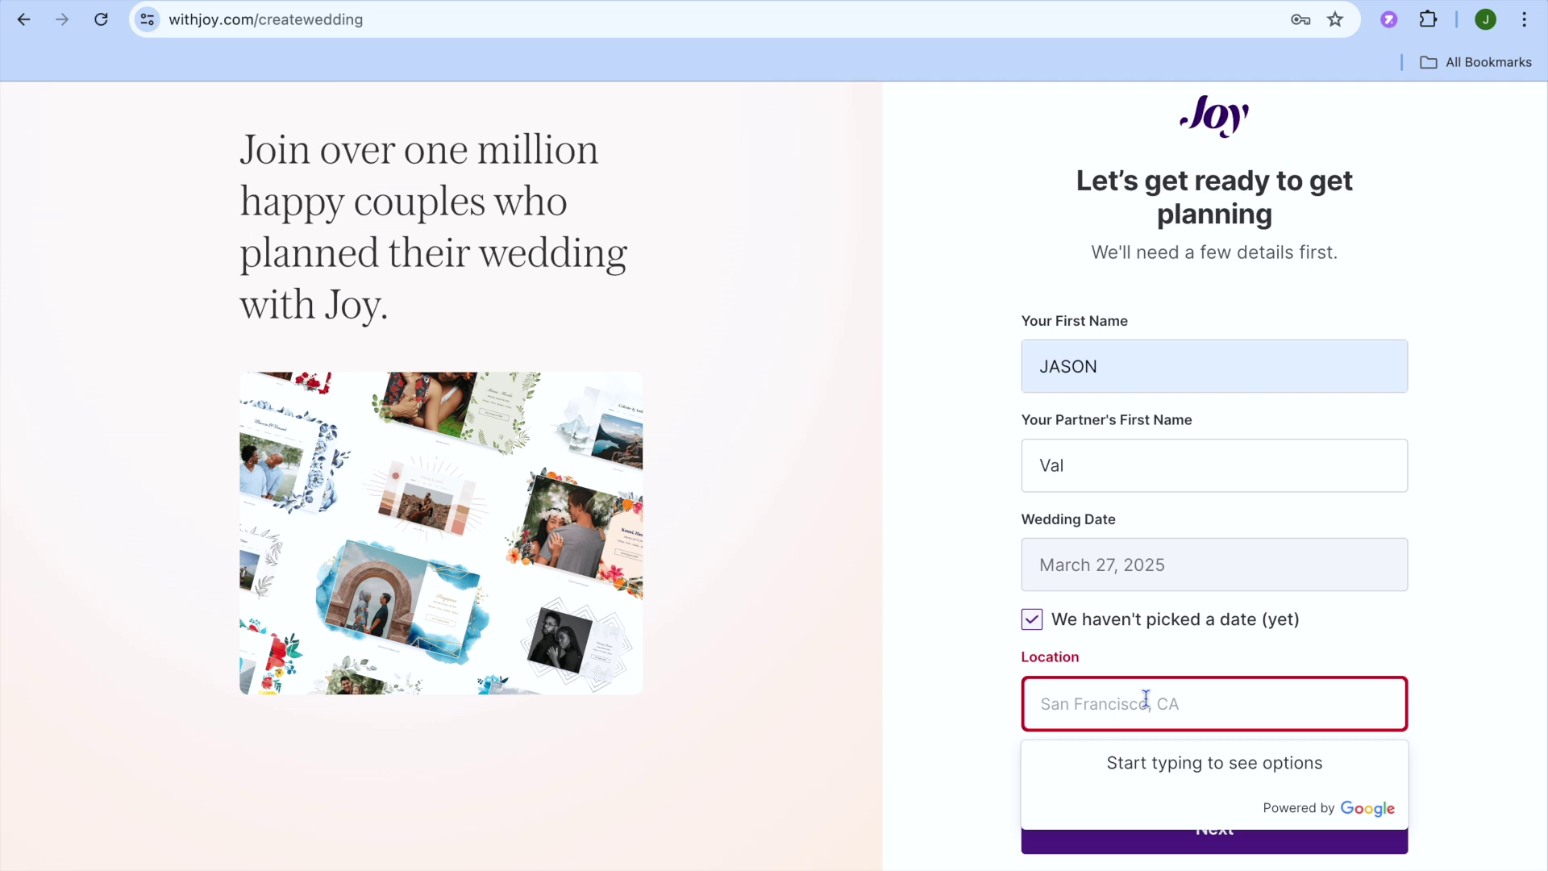
pyautogui.write('miam')
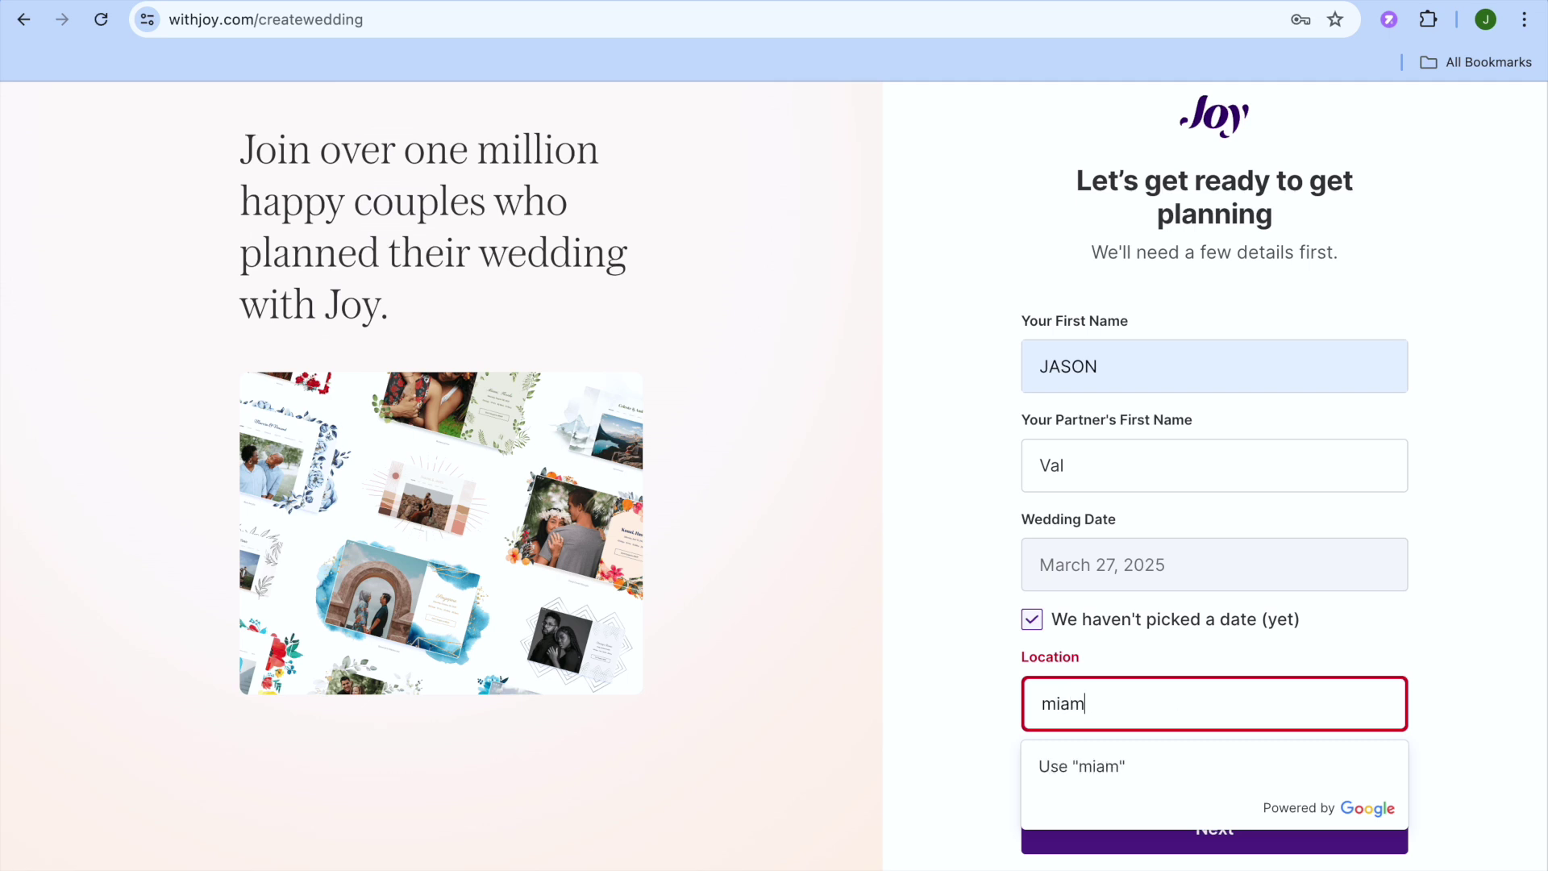
pyautogui.write('i')
pyautogui.press('Return')
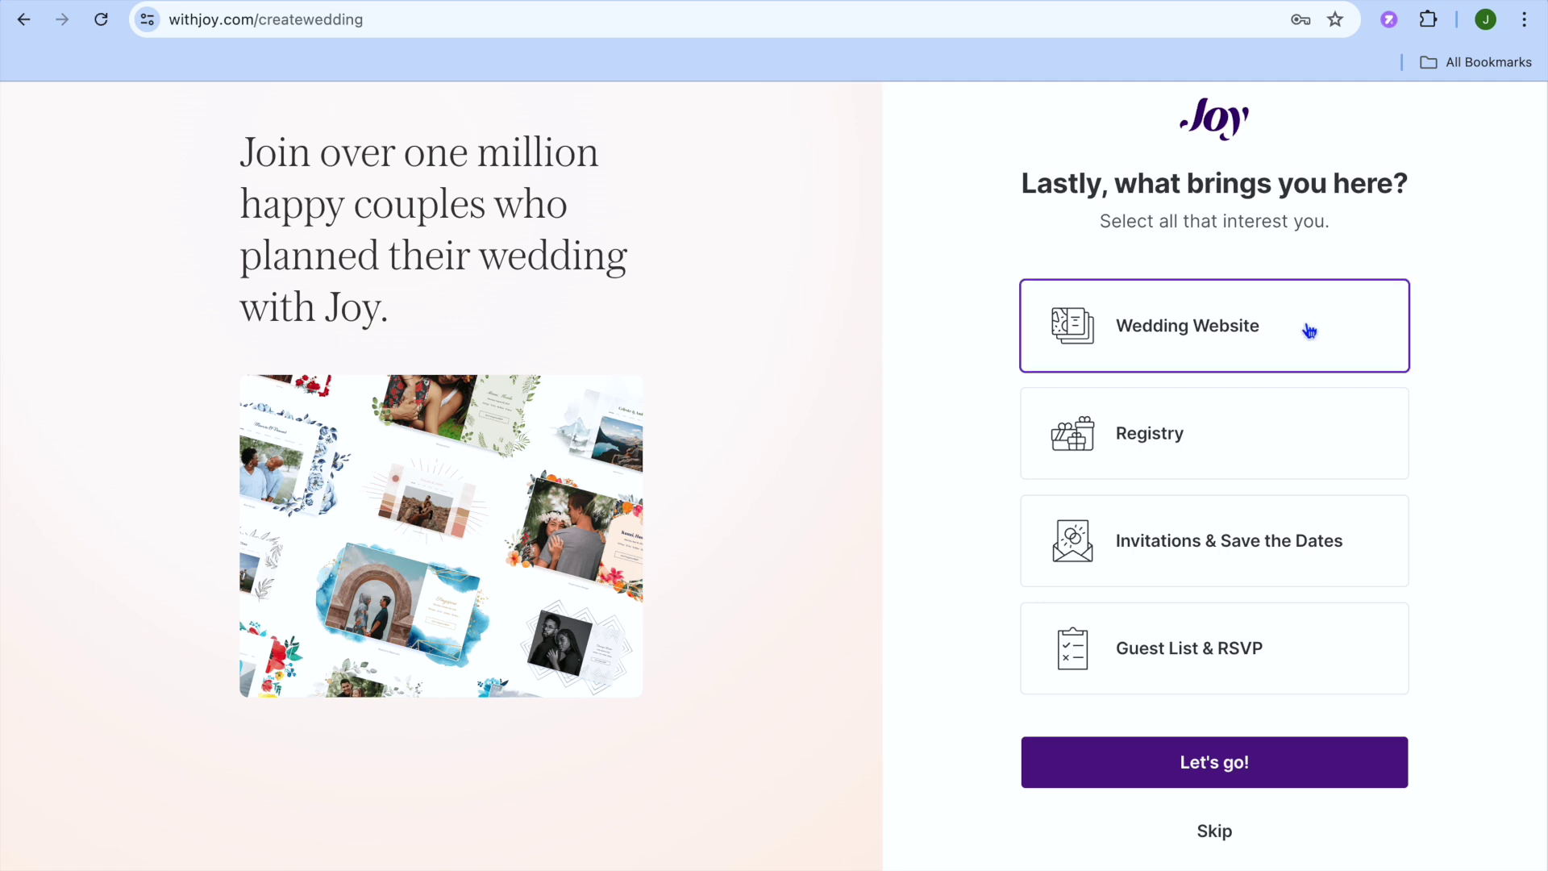
# Pick Wedding Website, Registry, Invitations & Save the Dates and Guest List & RSVP, then finish setup.
pyautogui.click(1258, 337)
pyautogui.click(1196, 453)
pyautogui.click(1209, 539)
pyautogui.click(1176, 652)
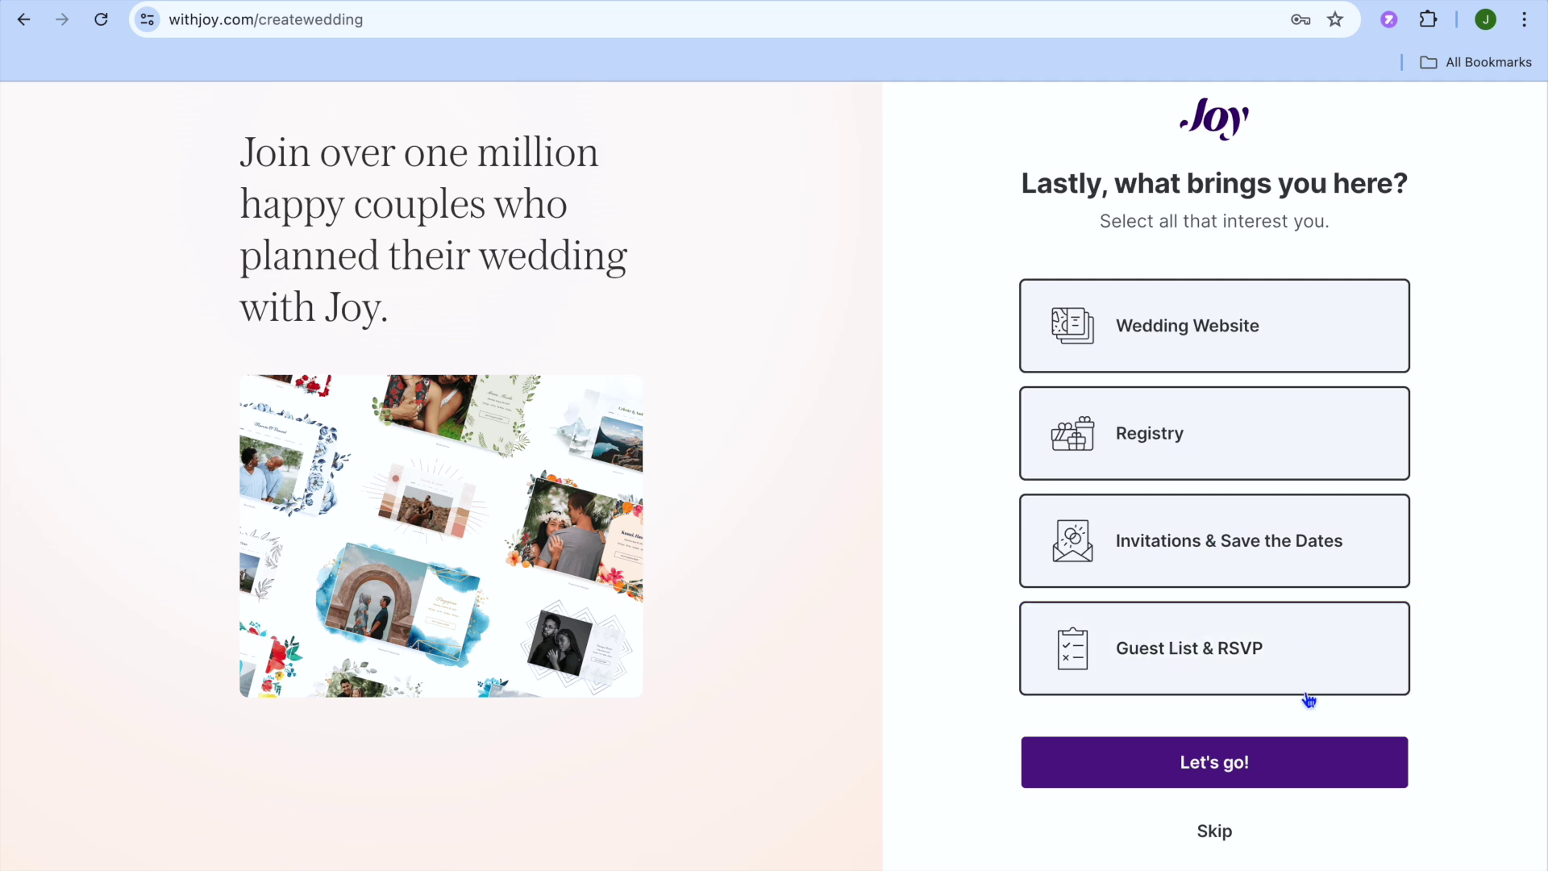
pyautogui.click(1299, 768)
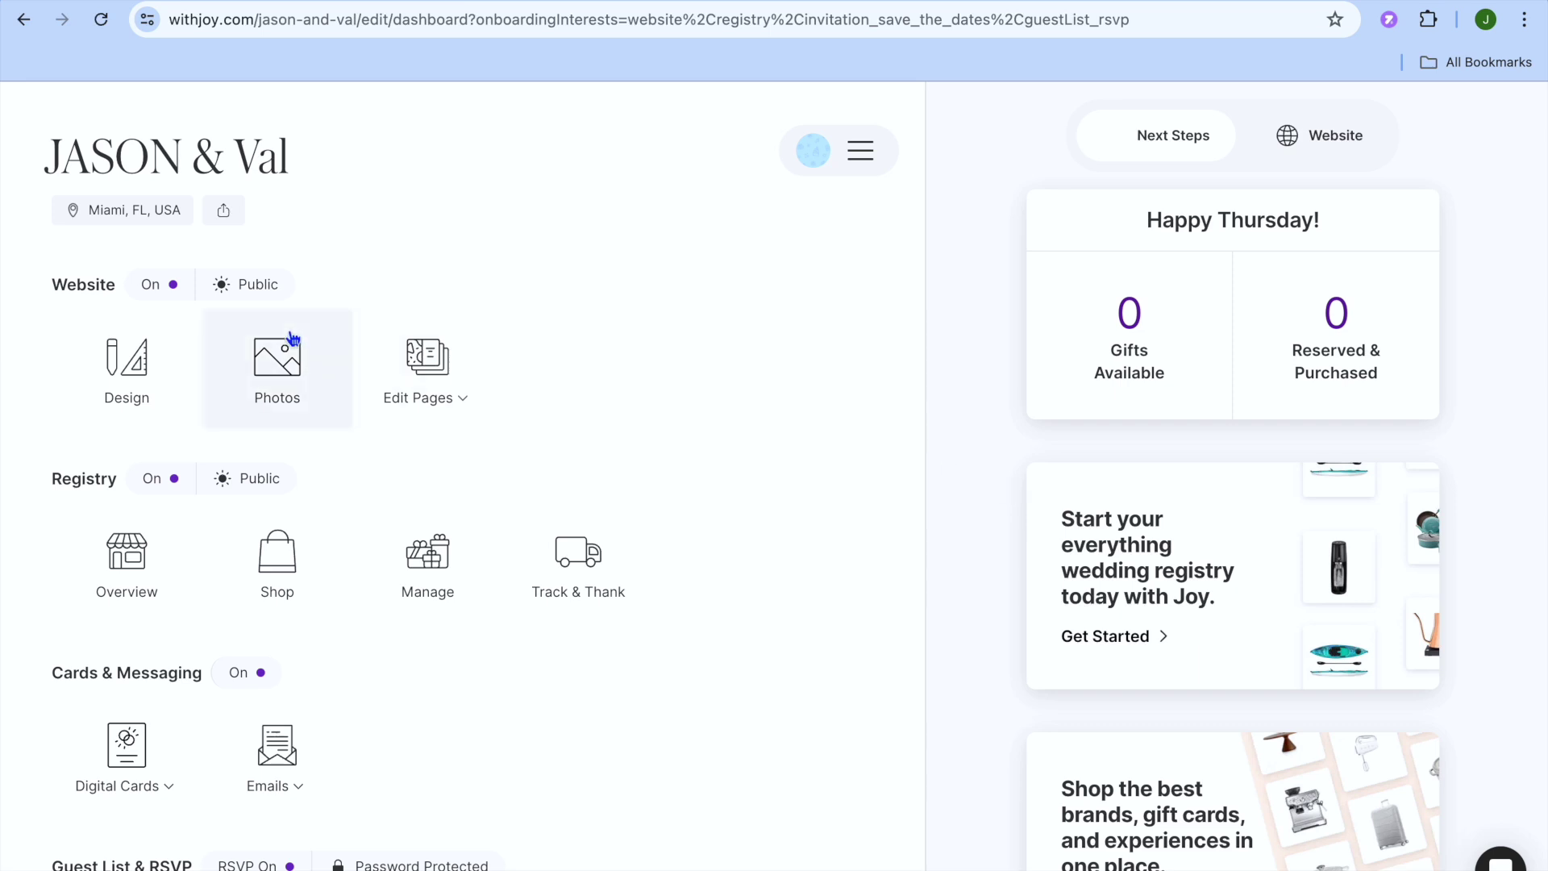
# Open the Design tile under Website on the dashboard.
pyautogui.click(129, 372)
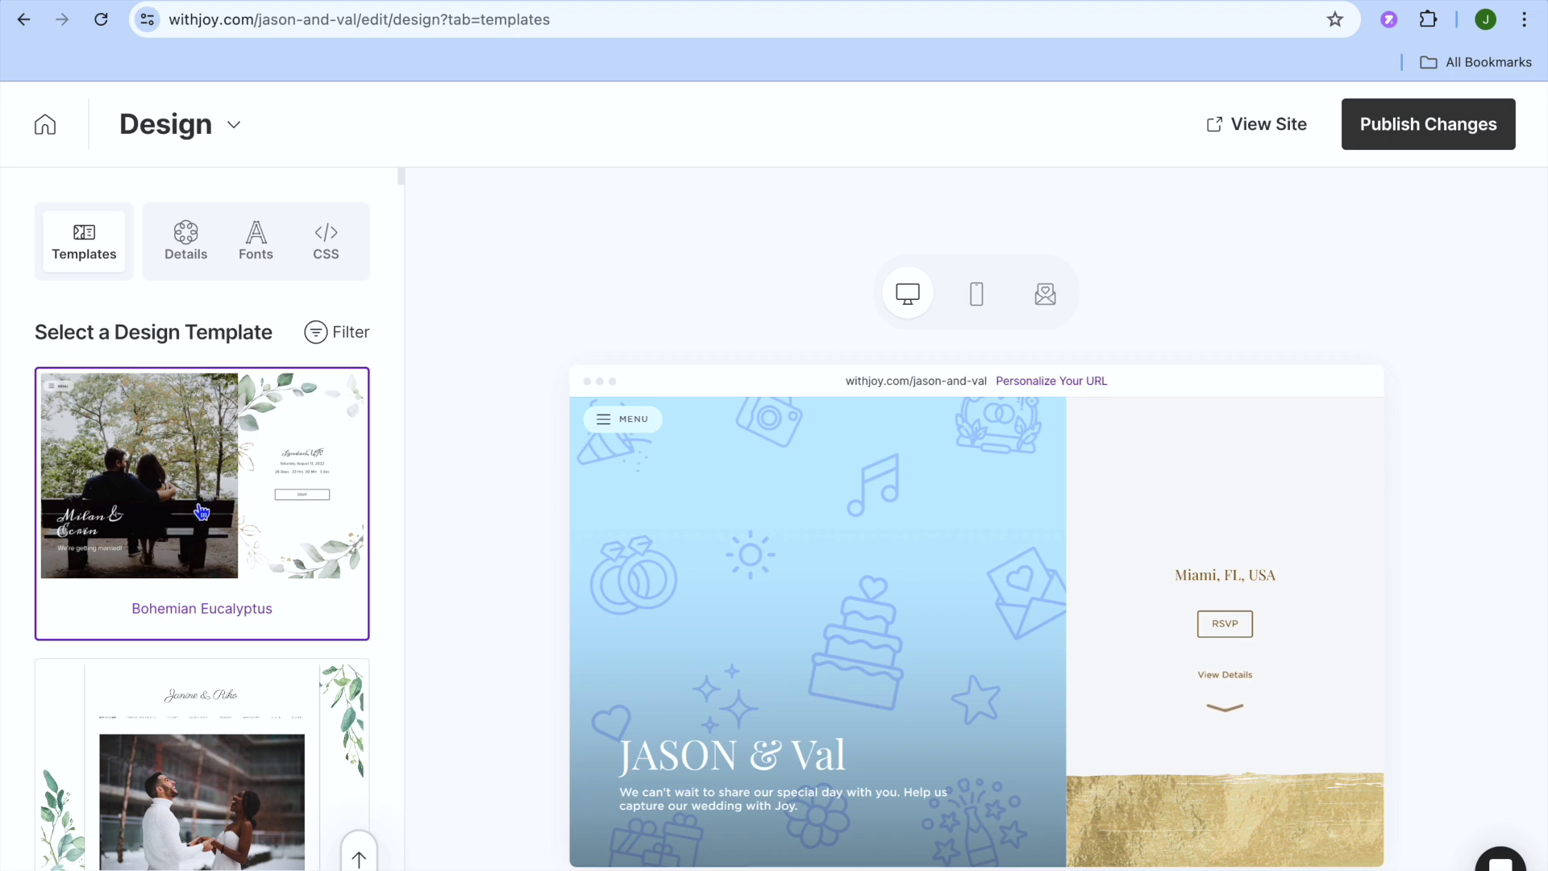
# Apply the Elegant Flowers template and bring up its layout and accent color Details.
pyautogui.scroll(-4, 203, 532)
pyautogui.scroll(-17, 197, 505)
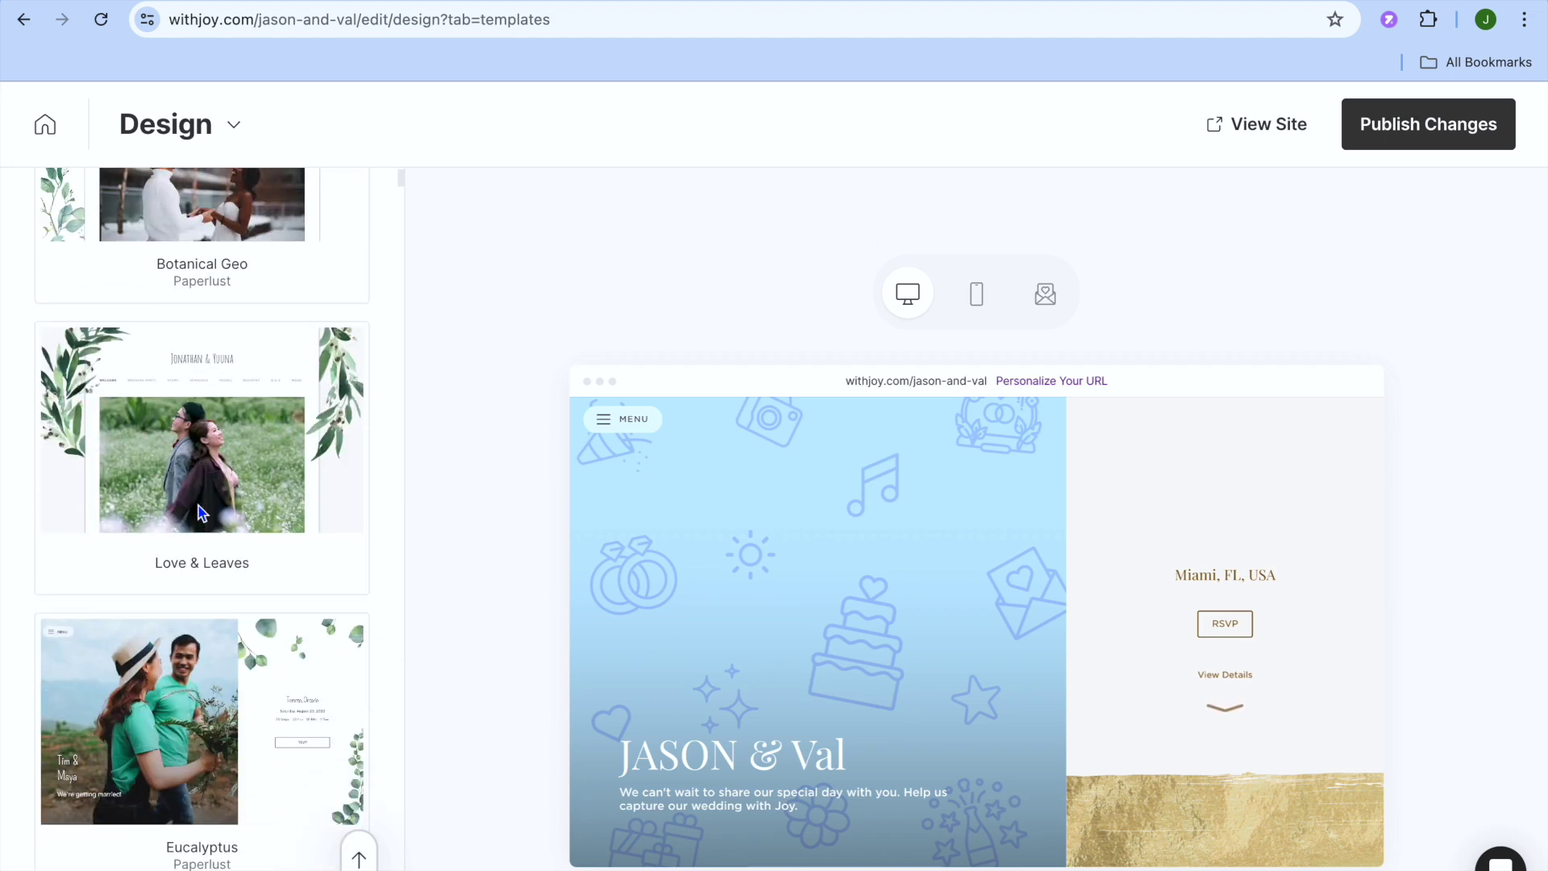
pyautogui.scroll(-13, 197, 505)
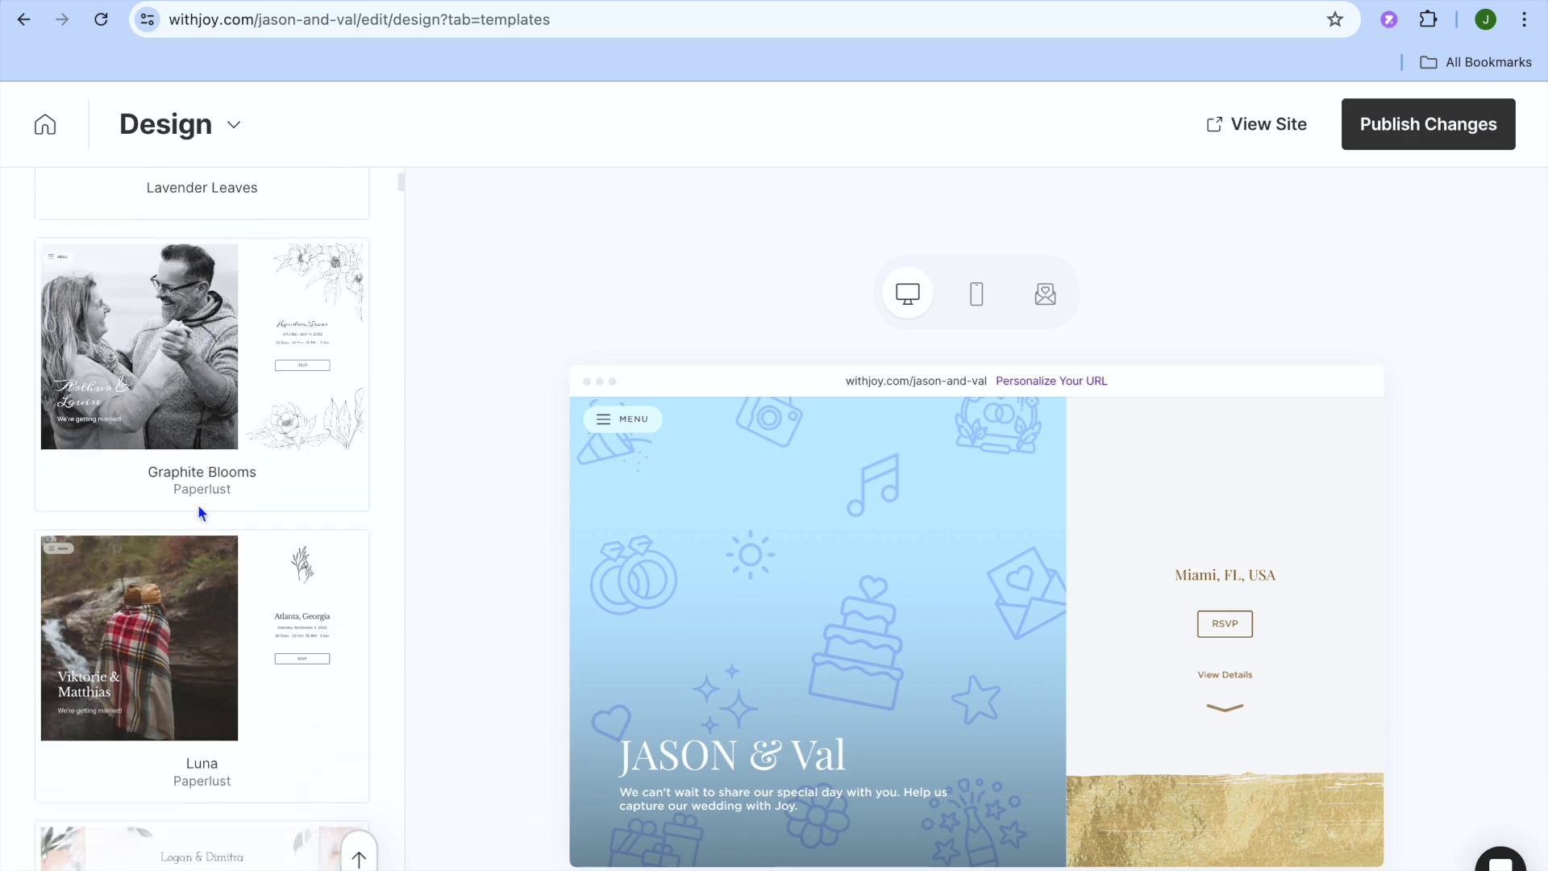
pyautogui.scroll(-15, 197, 505)
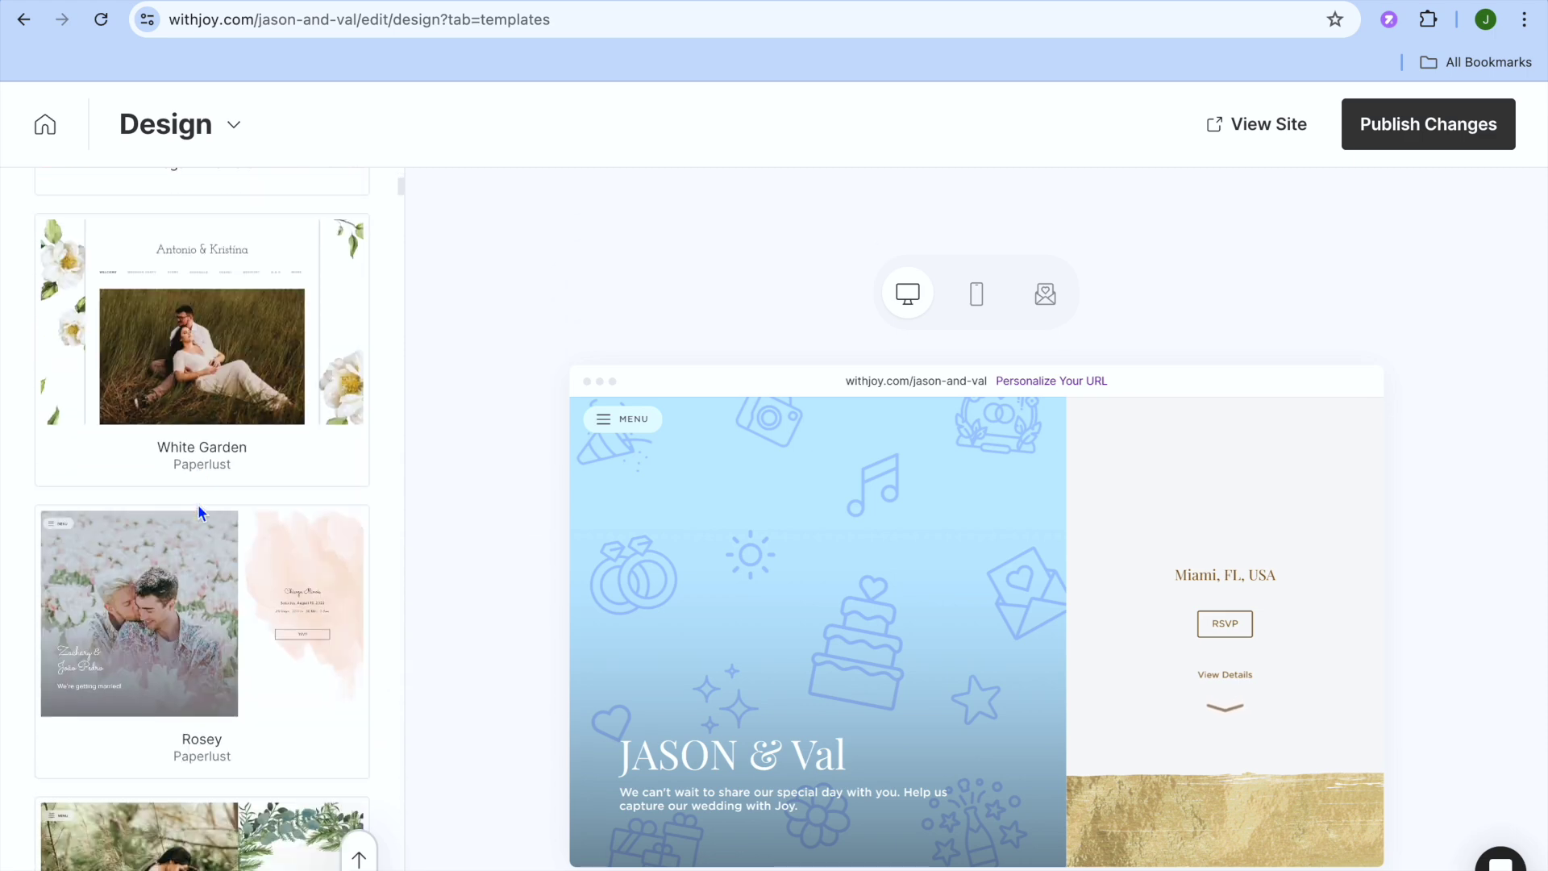
pyautogui.scroll(-8, 196, 505)
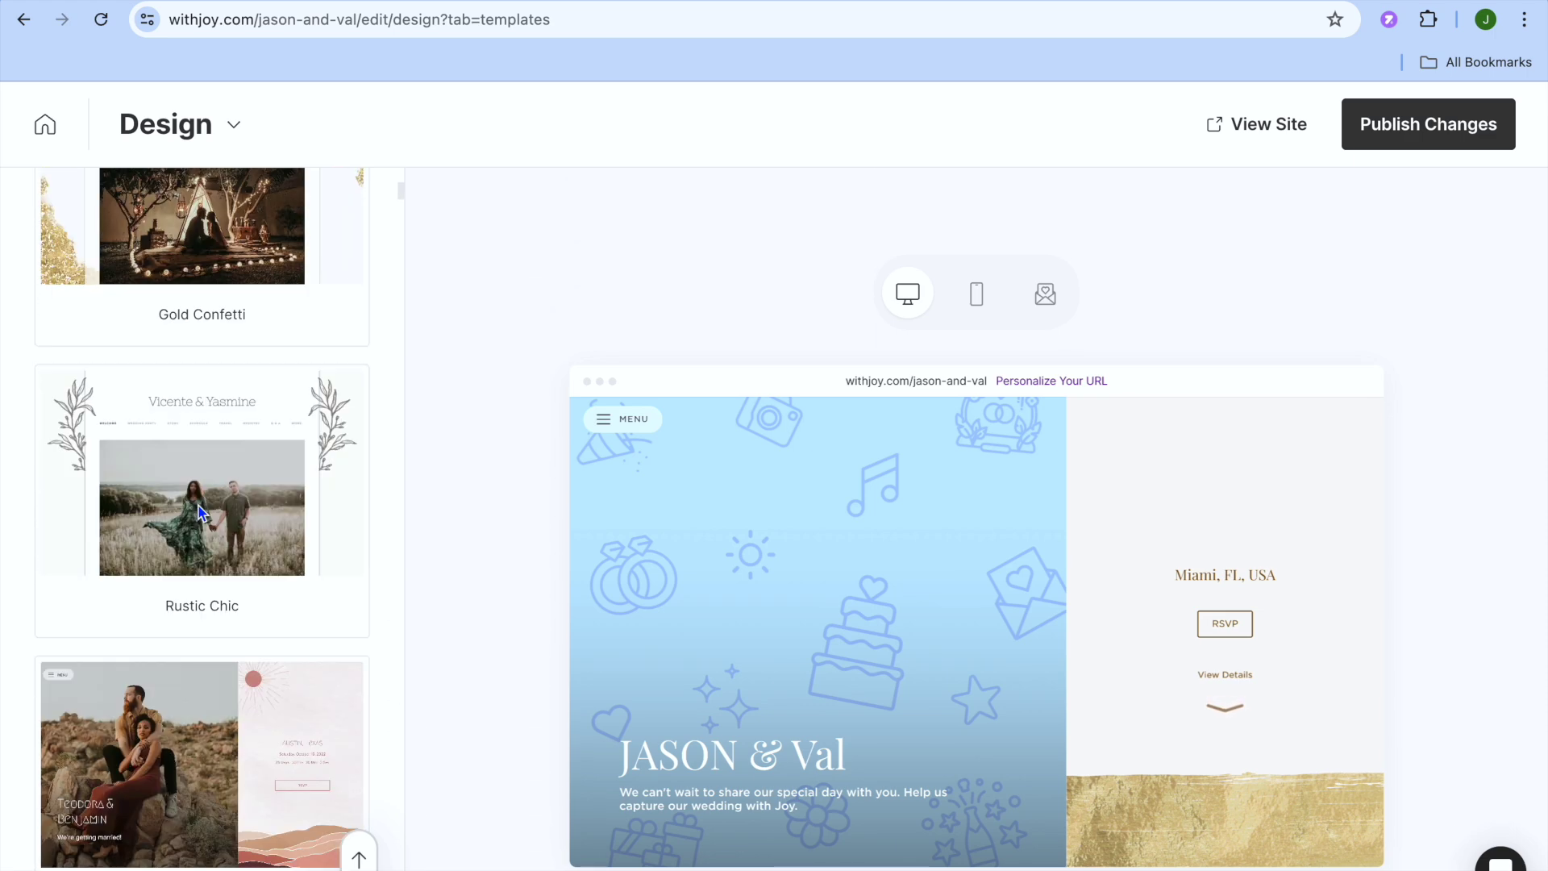
pyautogui.scroll(-15, 199, 507)
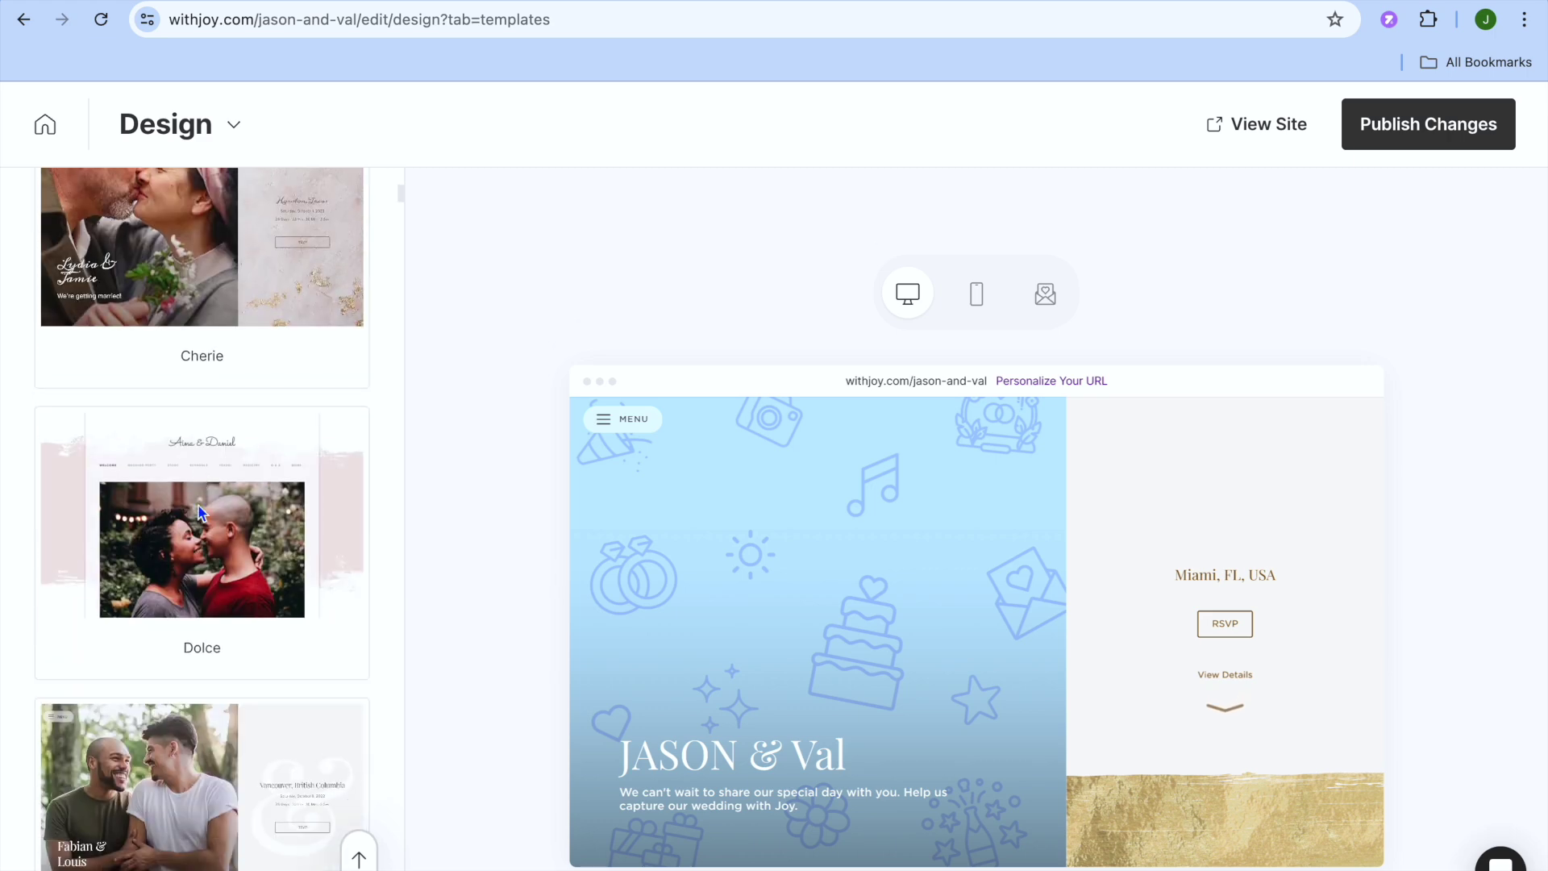
pyautogui.scroll(-10, 196, 504)
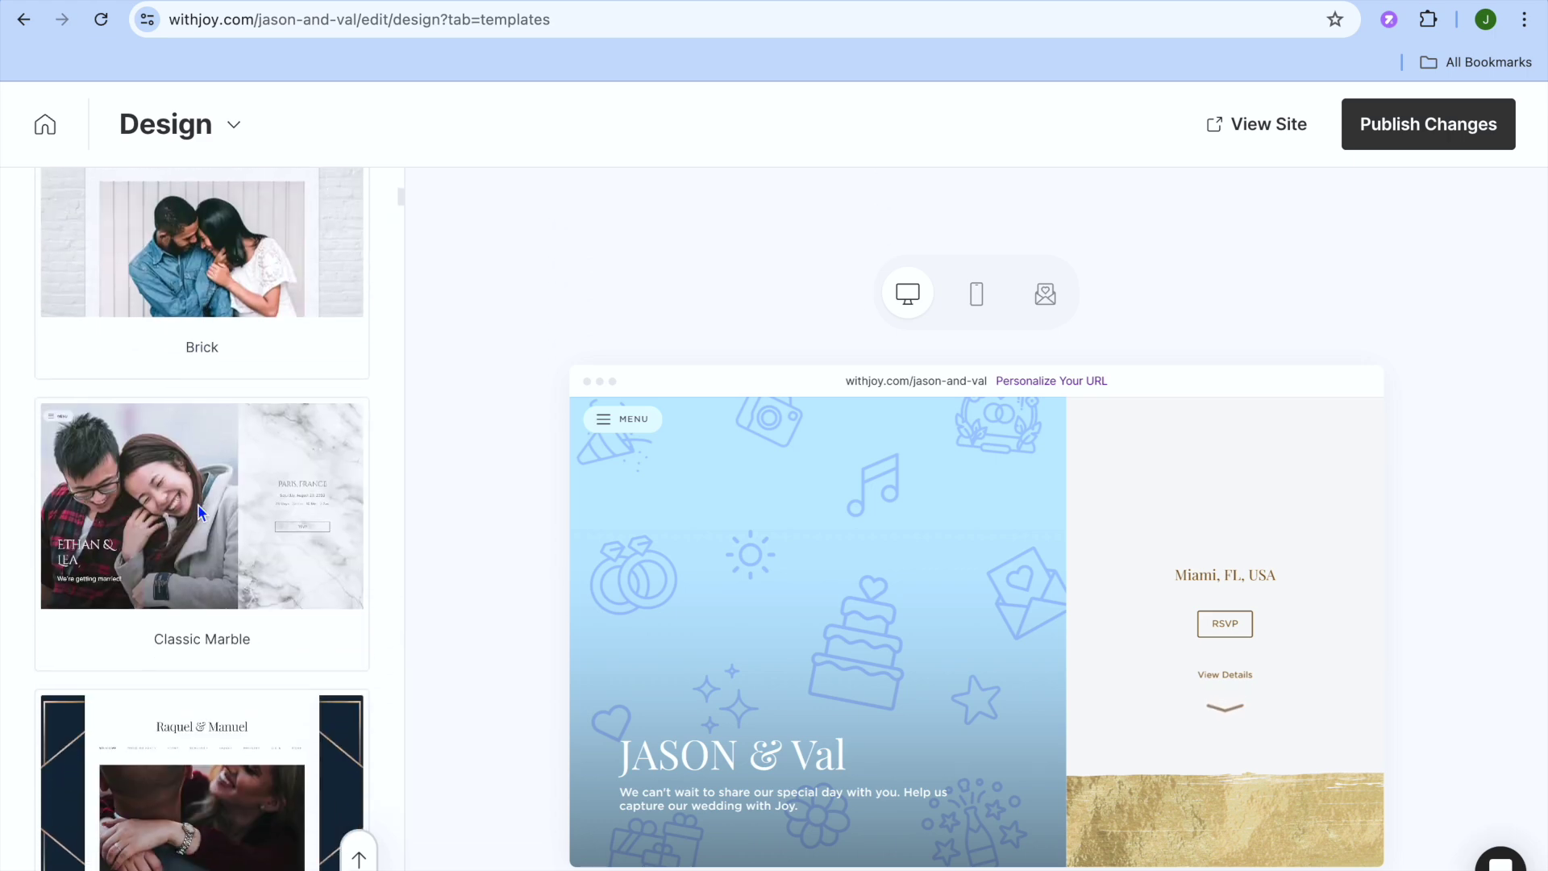
pyautogui.scroll(8, 199, 506)
pyautogui.scroll(20, 199, 506)
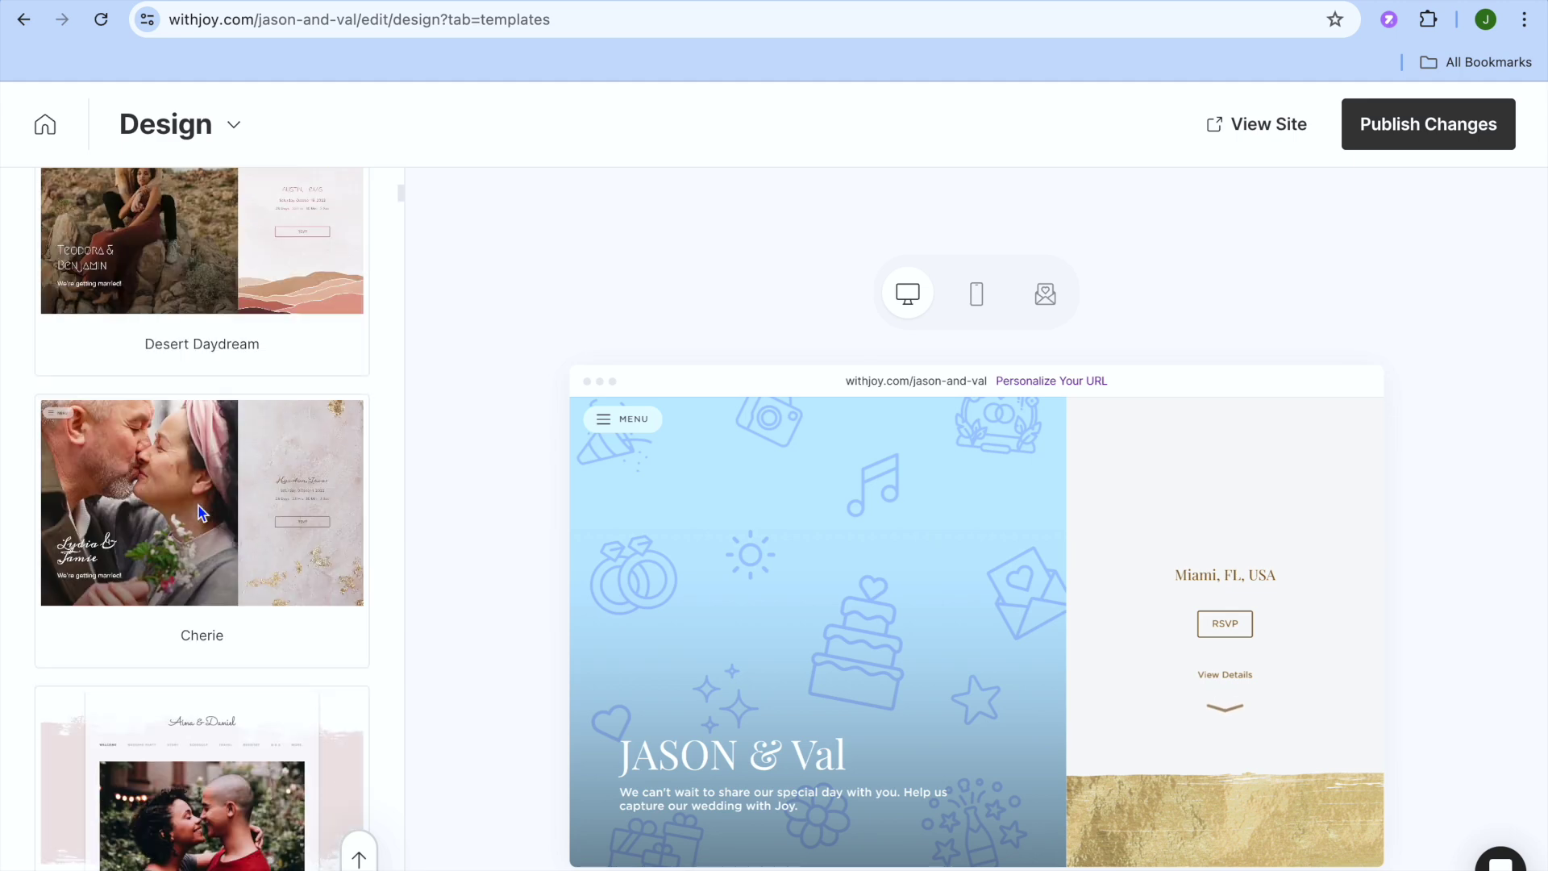
pyautogui.scroll(20, 197, 505)
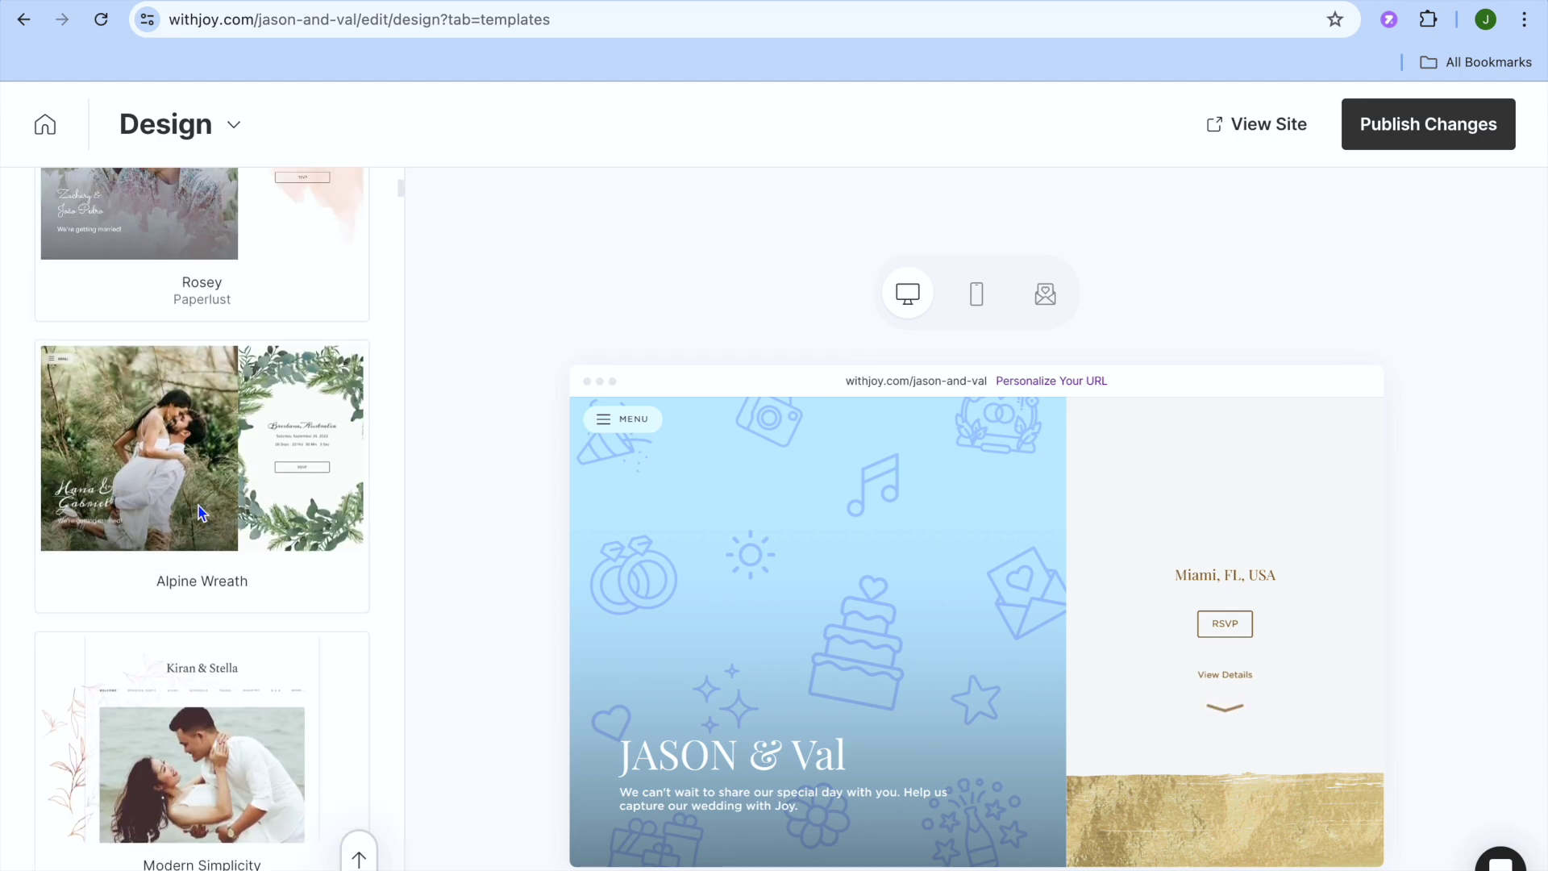
pyautogui.scroll(3, 201, 513)
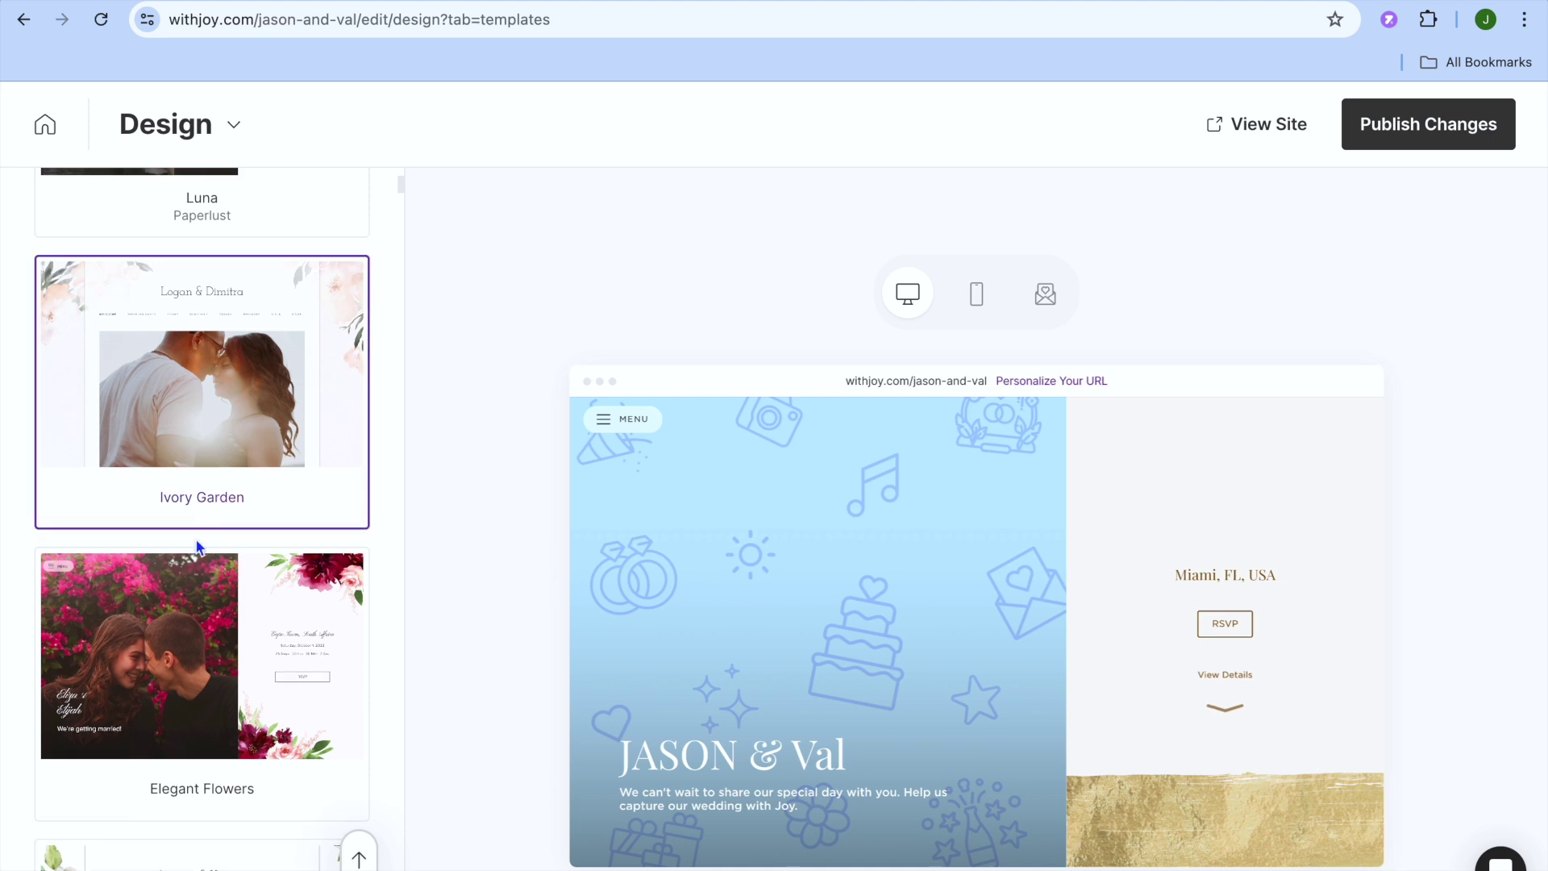
pyautogui.click(170, 669)
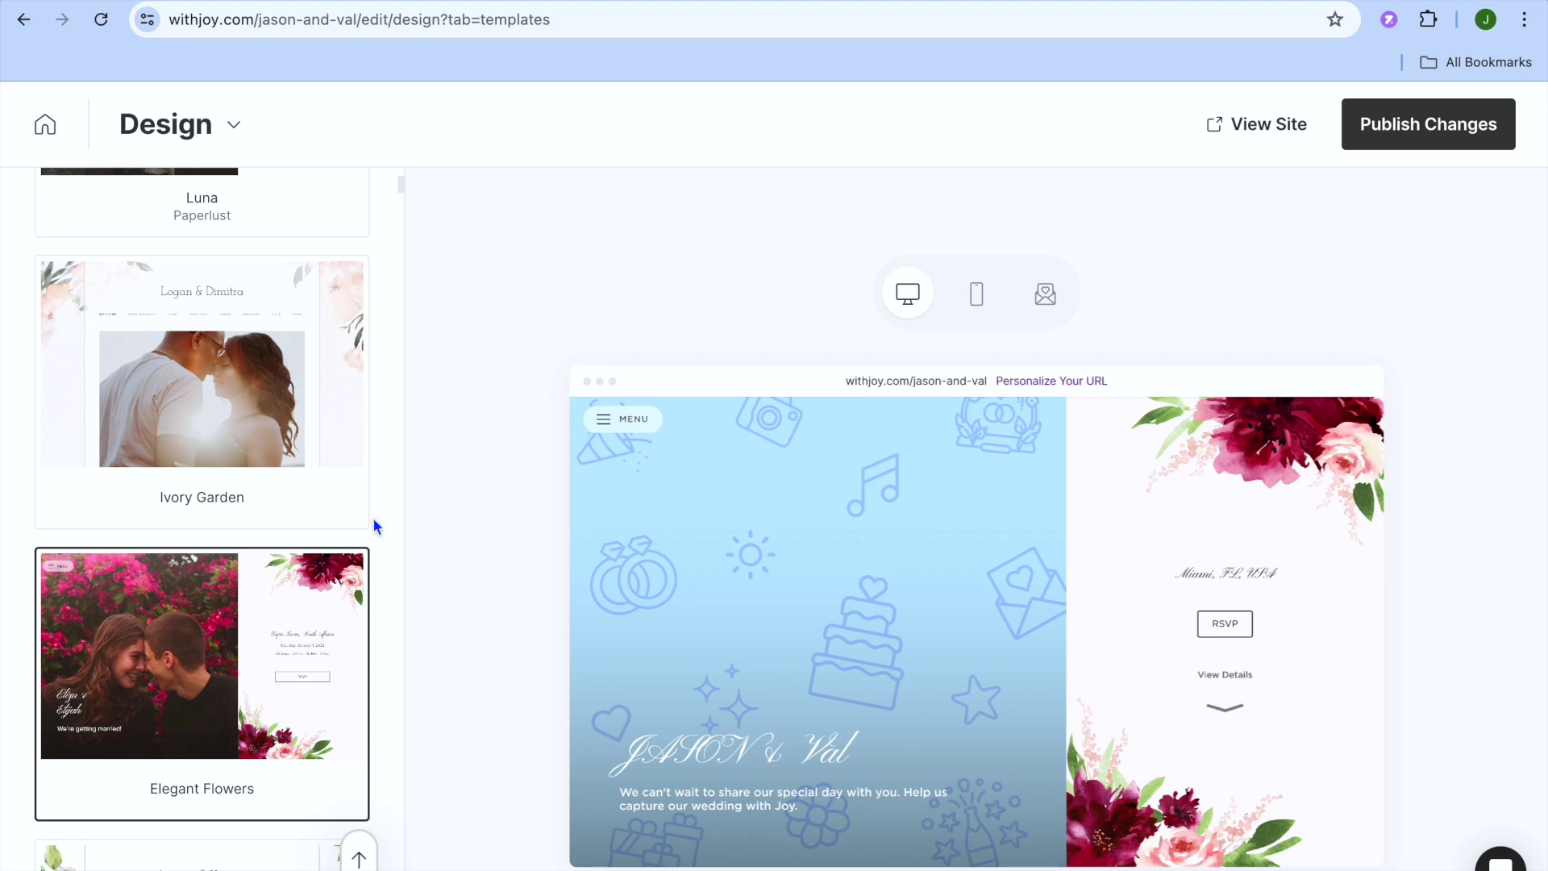
pyautogui.scroll(15, 286, 514)
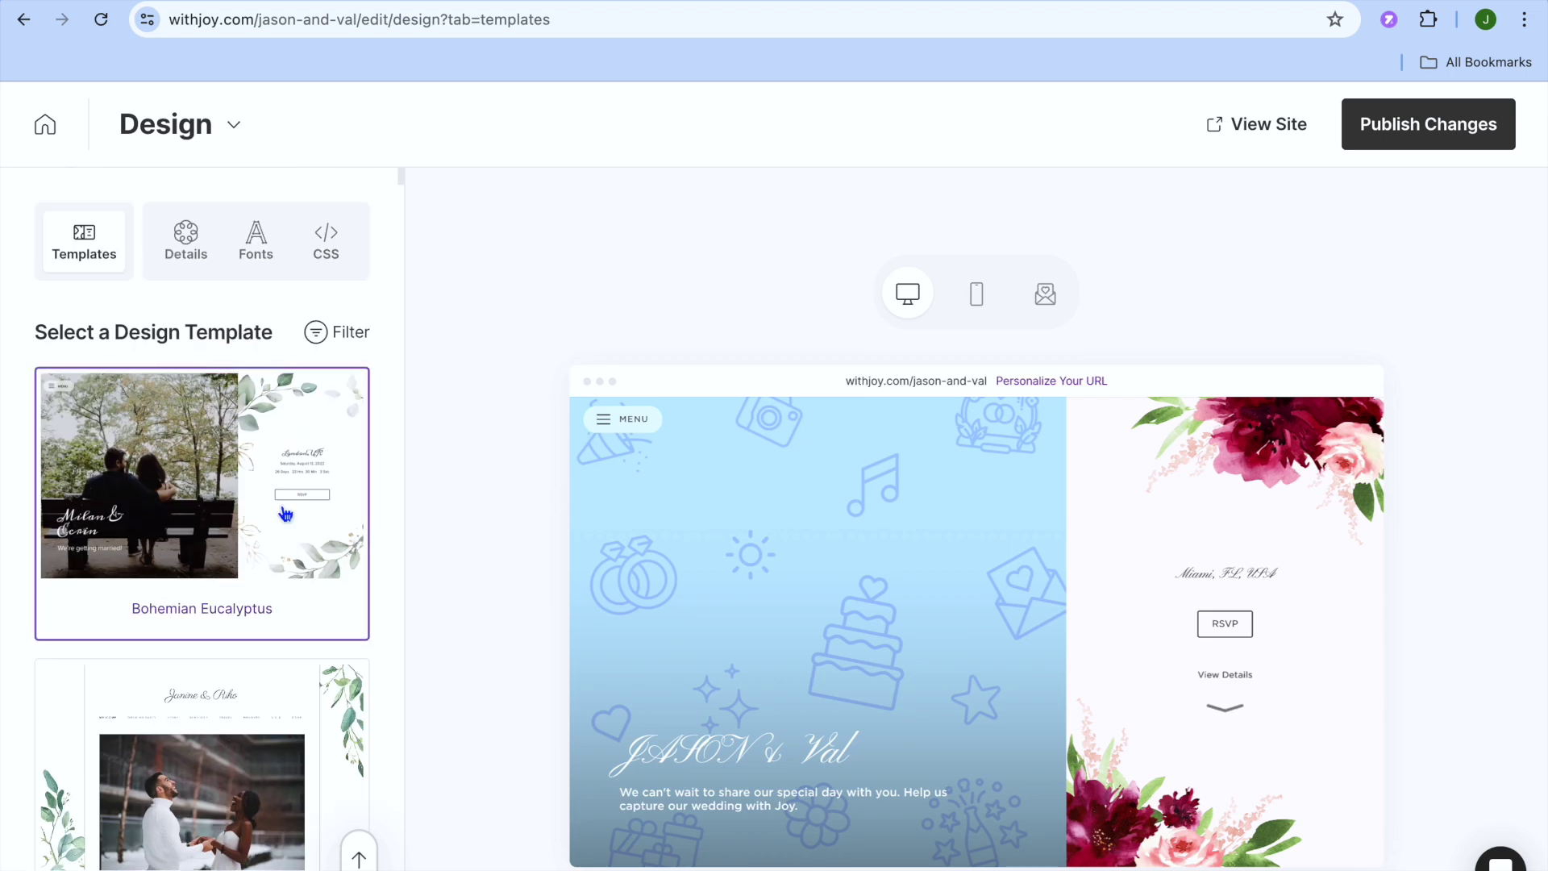
pyautogui.click(184, 255)
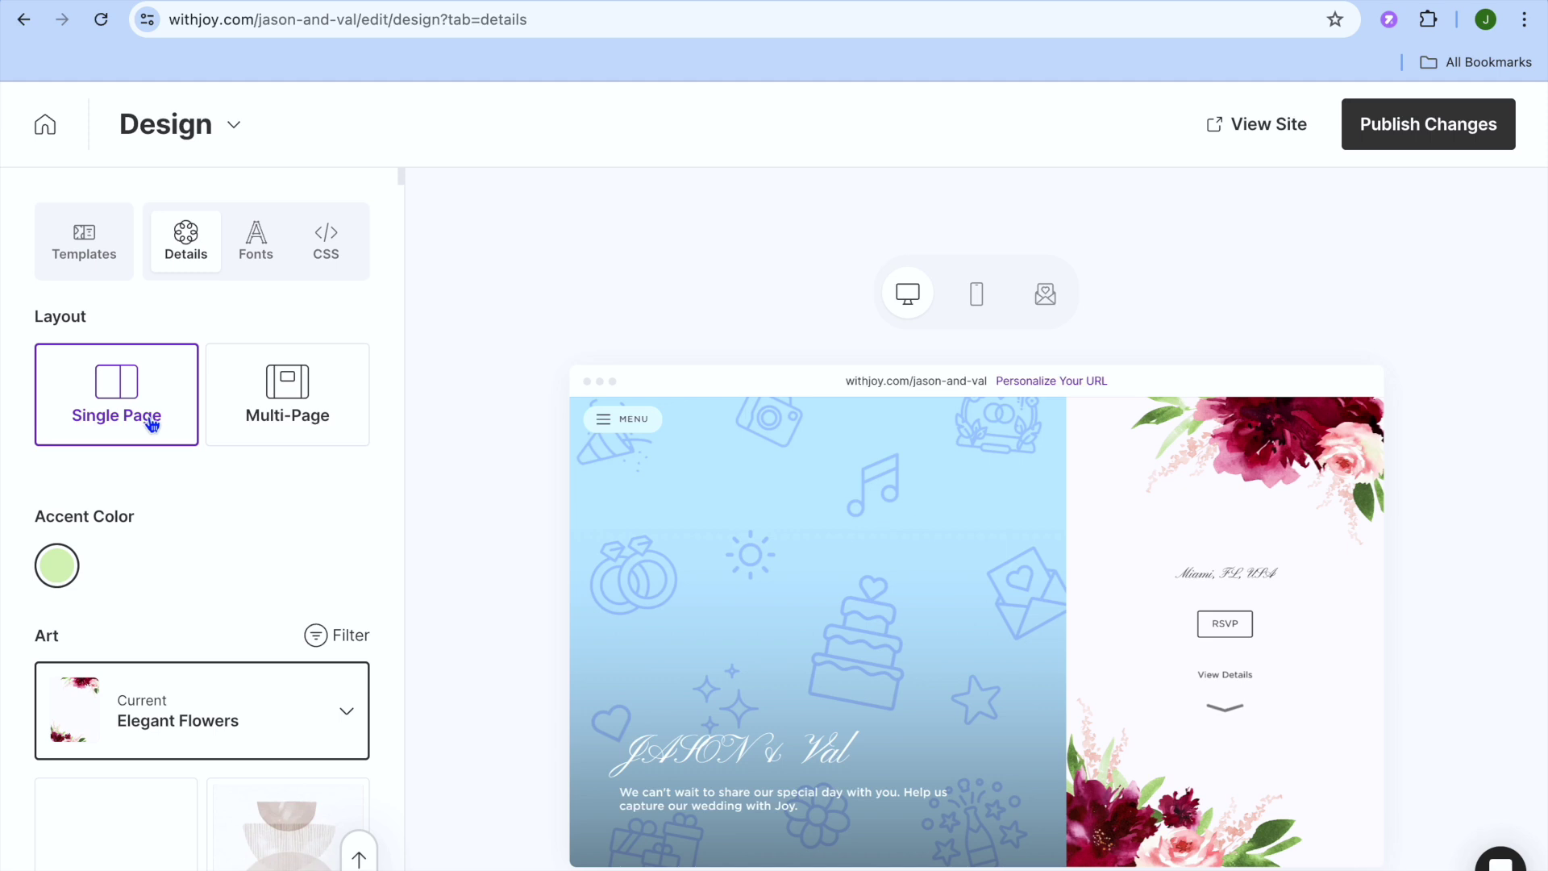
# Compare the multi-page layout and settle on the Single Page layout.
pyautogui.click(296, 419)
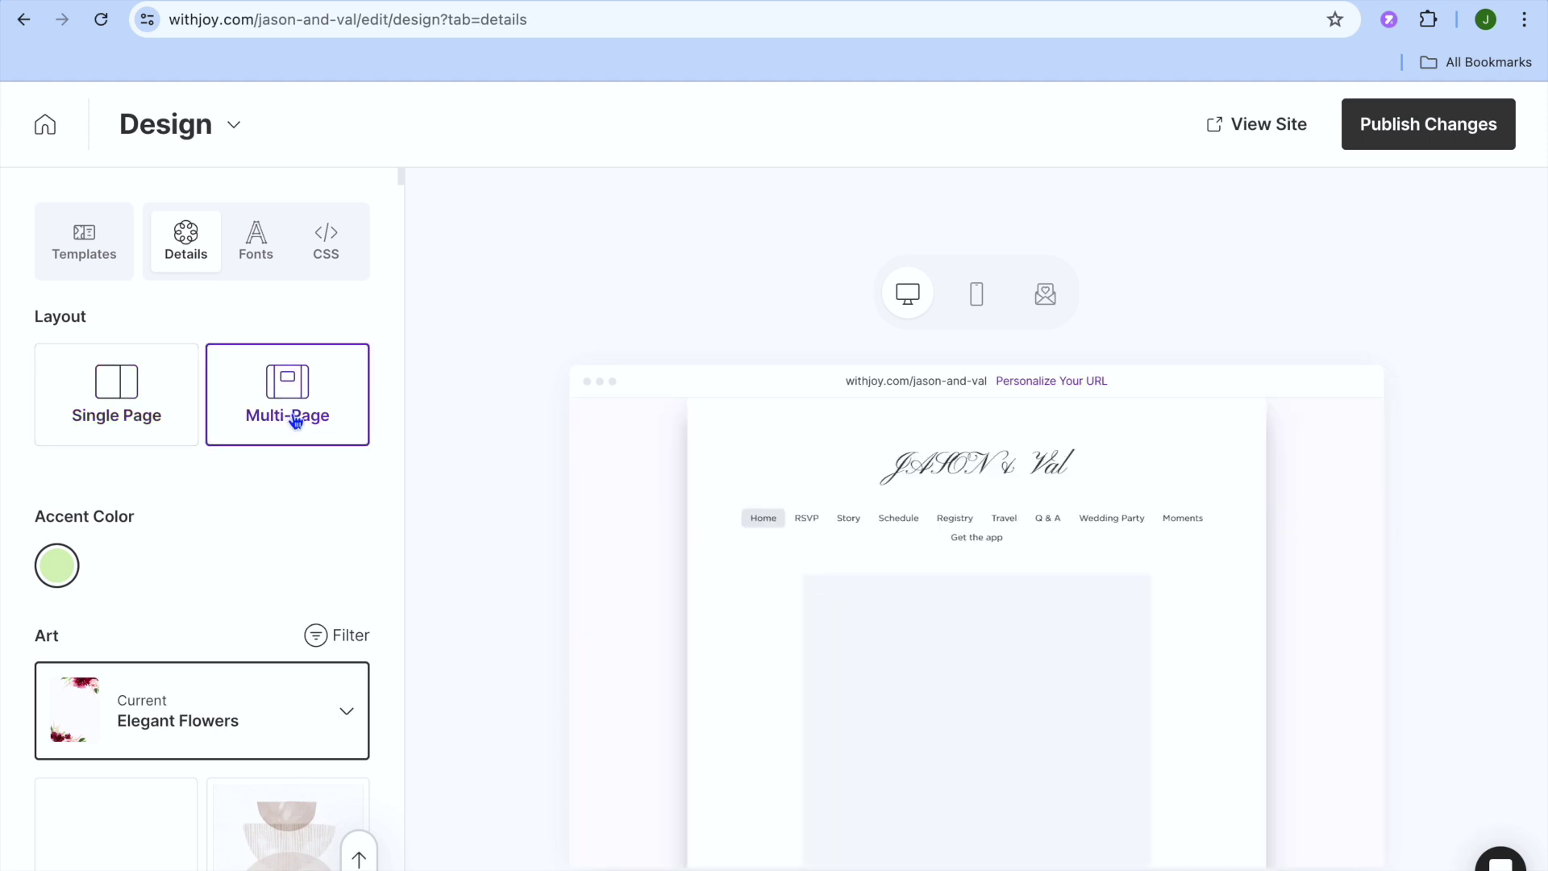
pyautogui.scroll(-3, 681, 583)
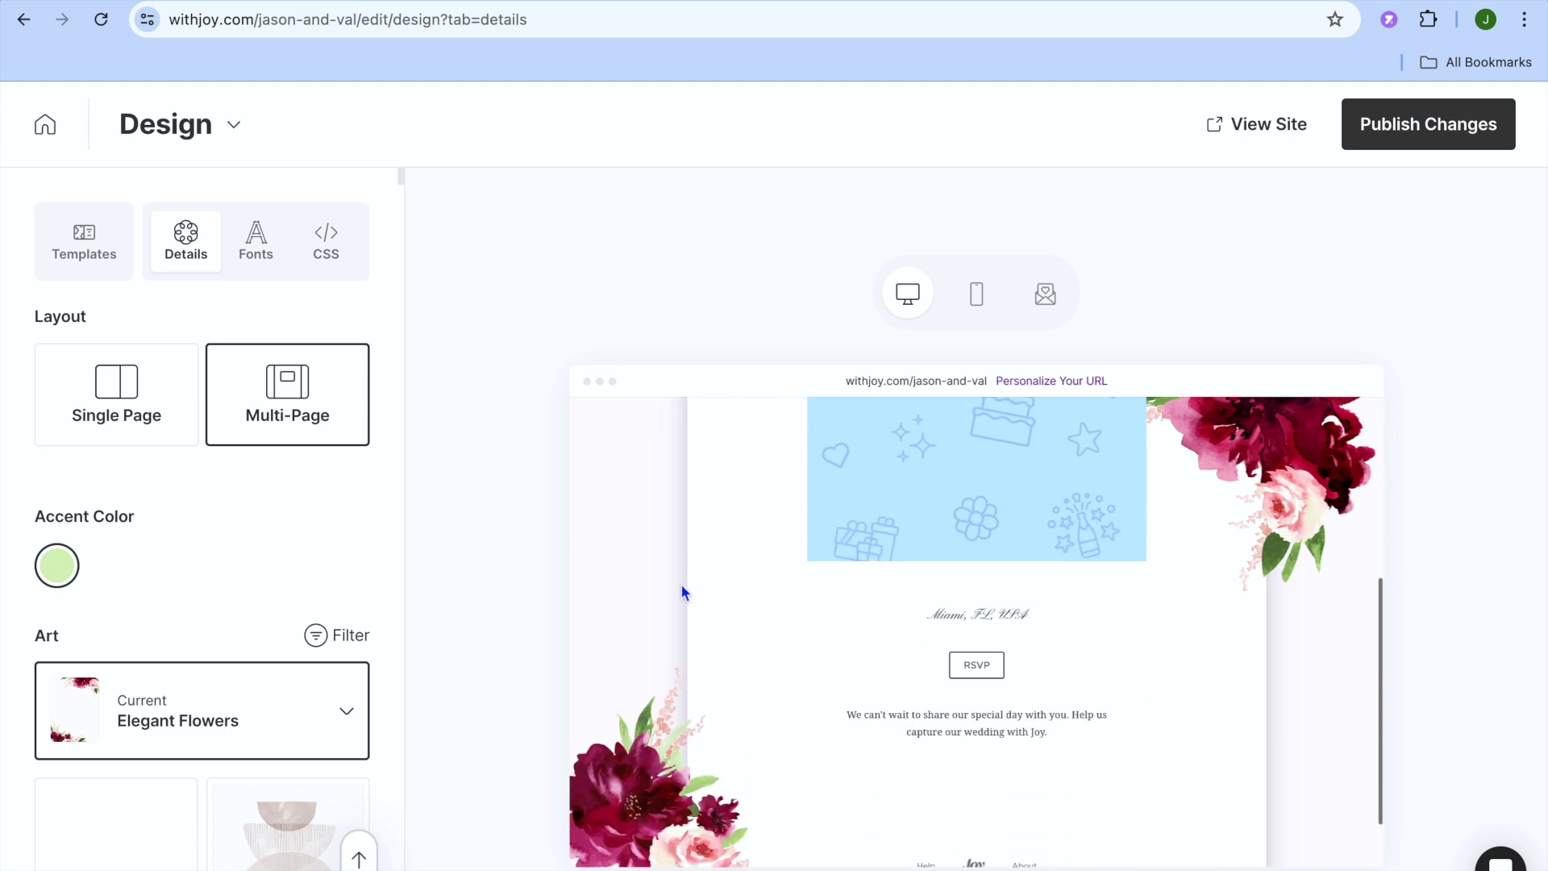
pyautogui.click(96, 426)
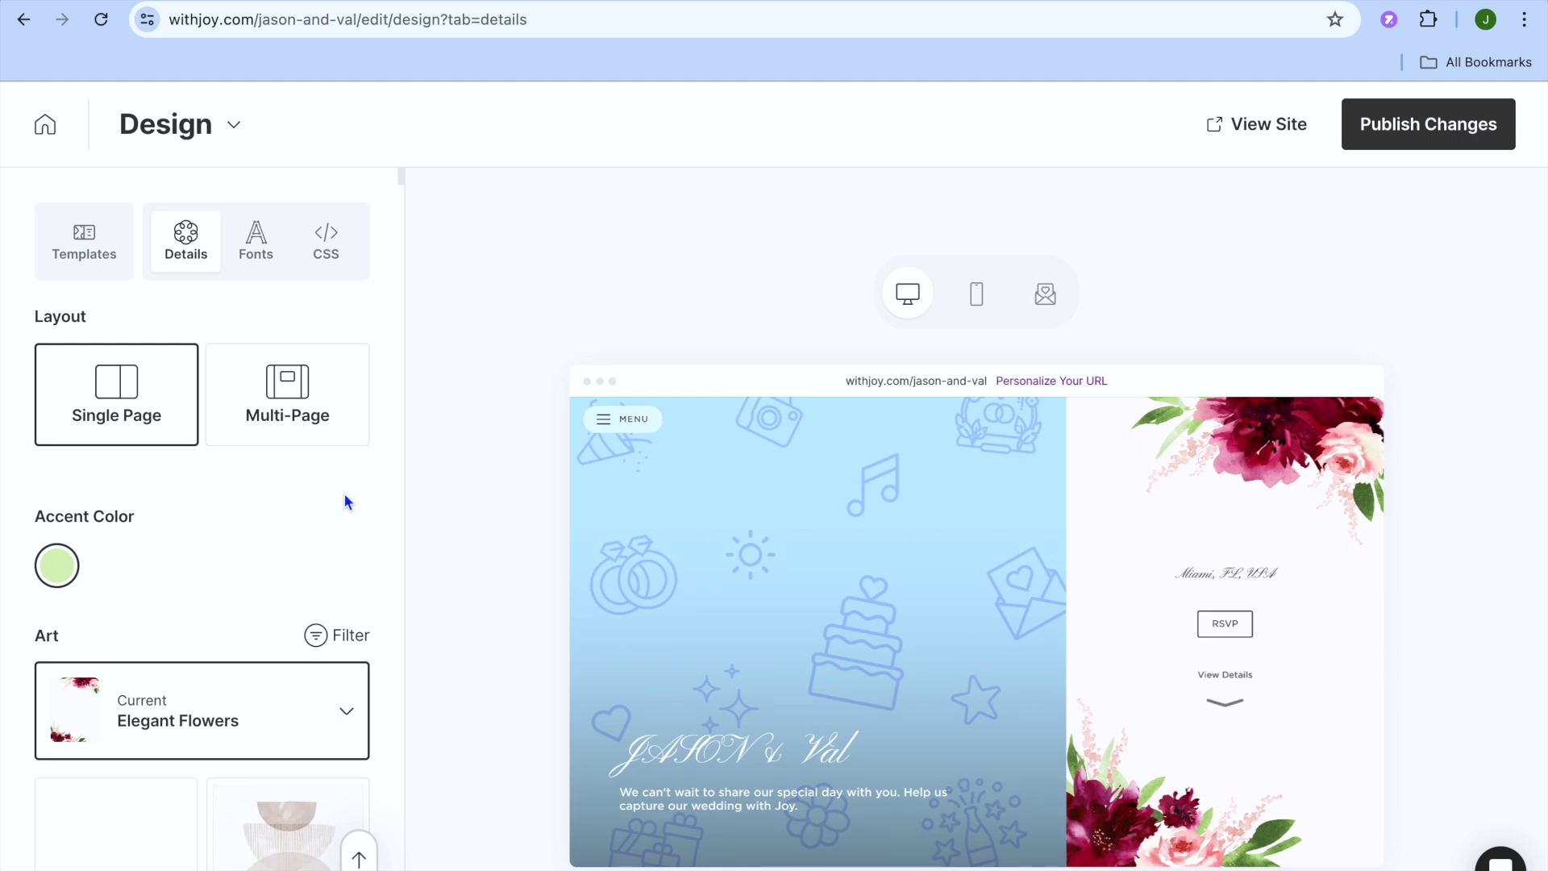
pyautogui.click(618, 419)
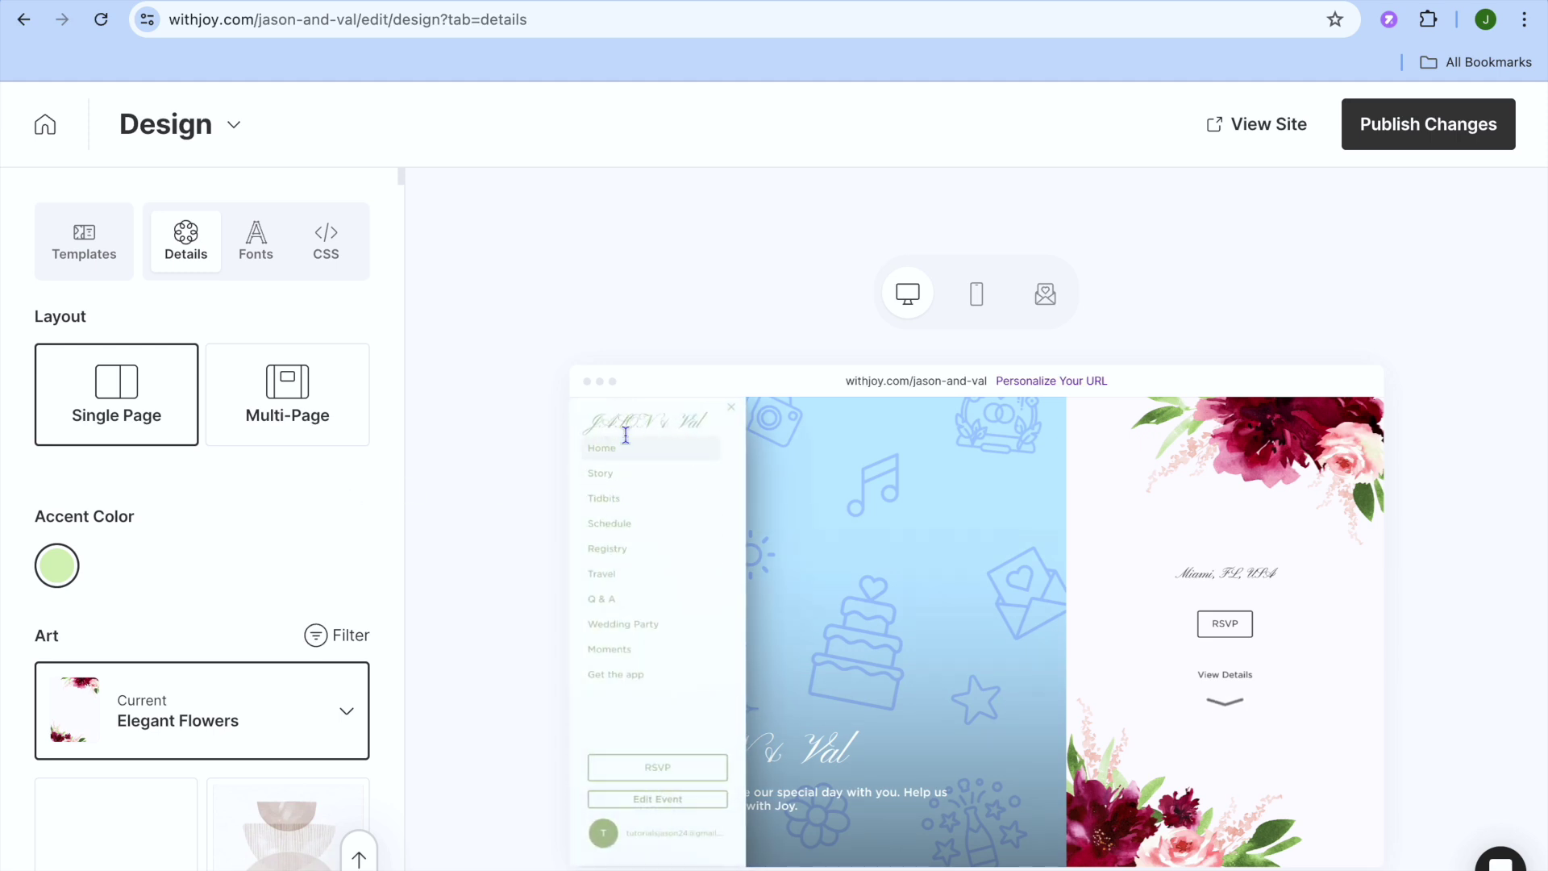
pyautogui.click(732, 407)
pyautogui.click(273, 399)
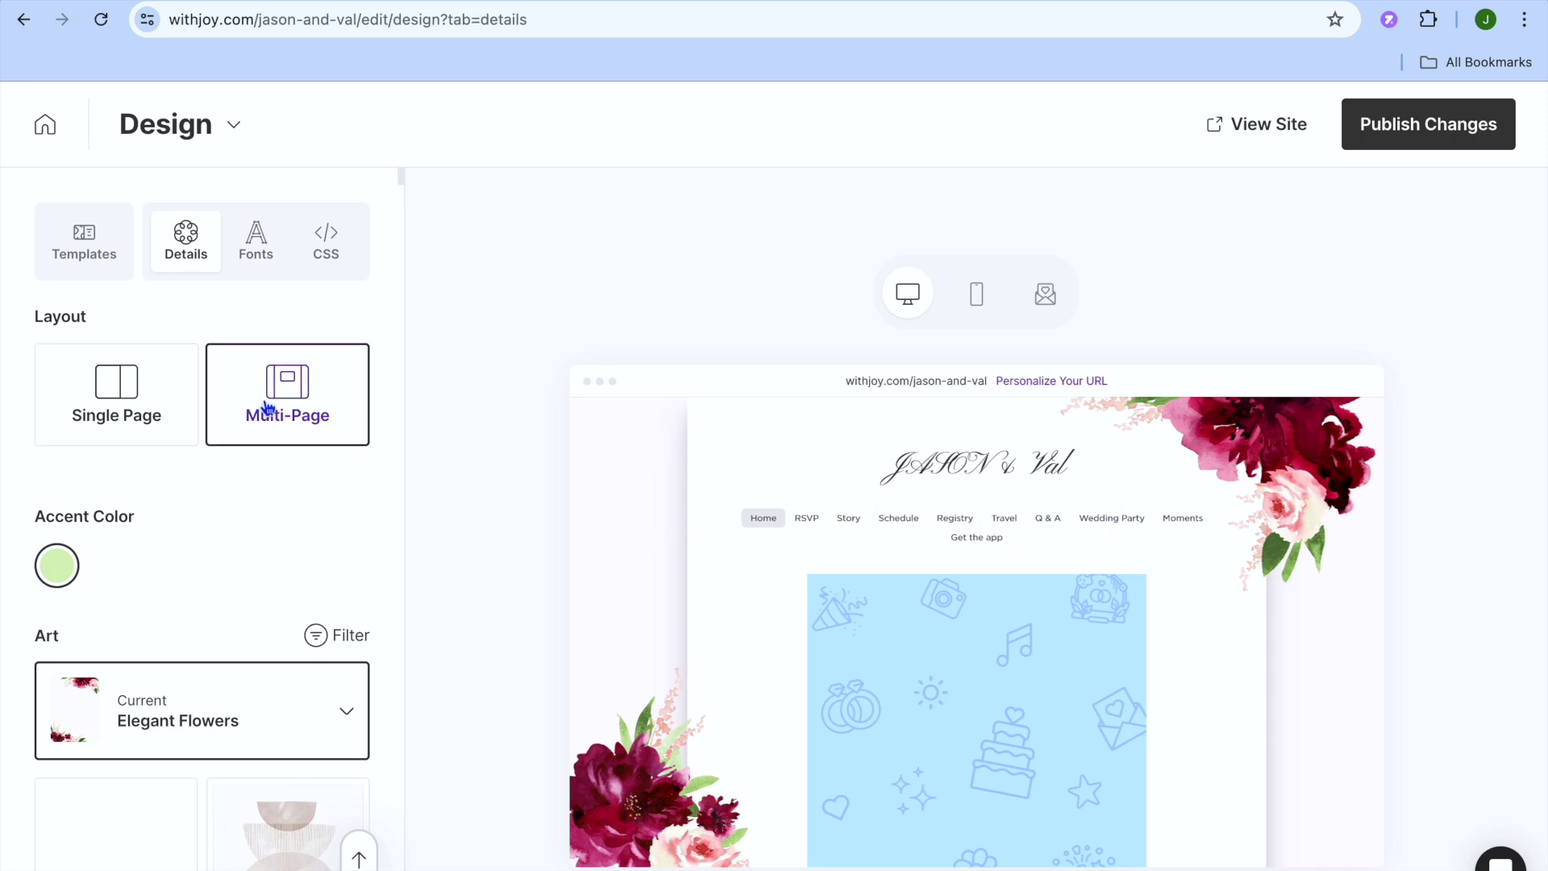
pyautogui.click(109, 383)
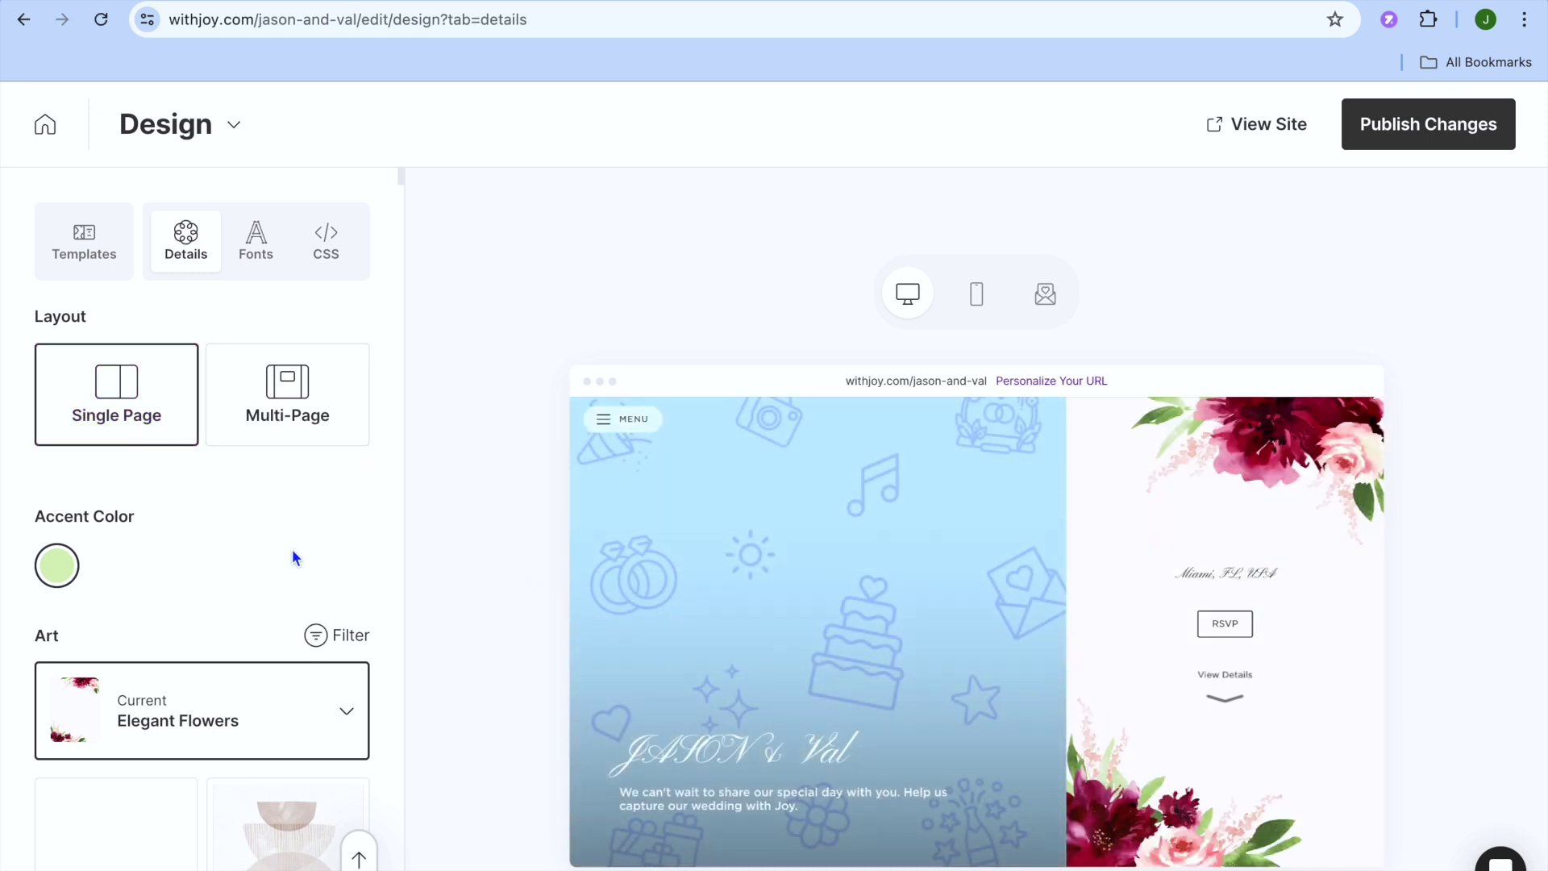
pyautogui.scroll(-3, 291, 550)
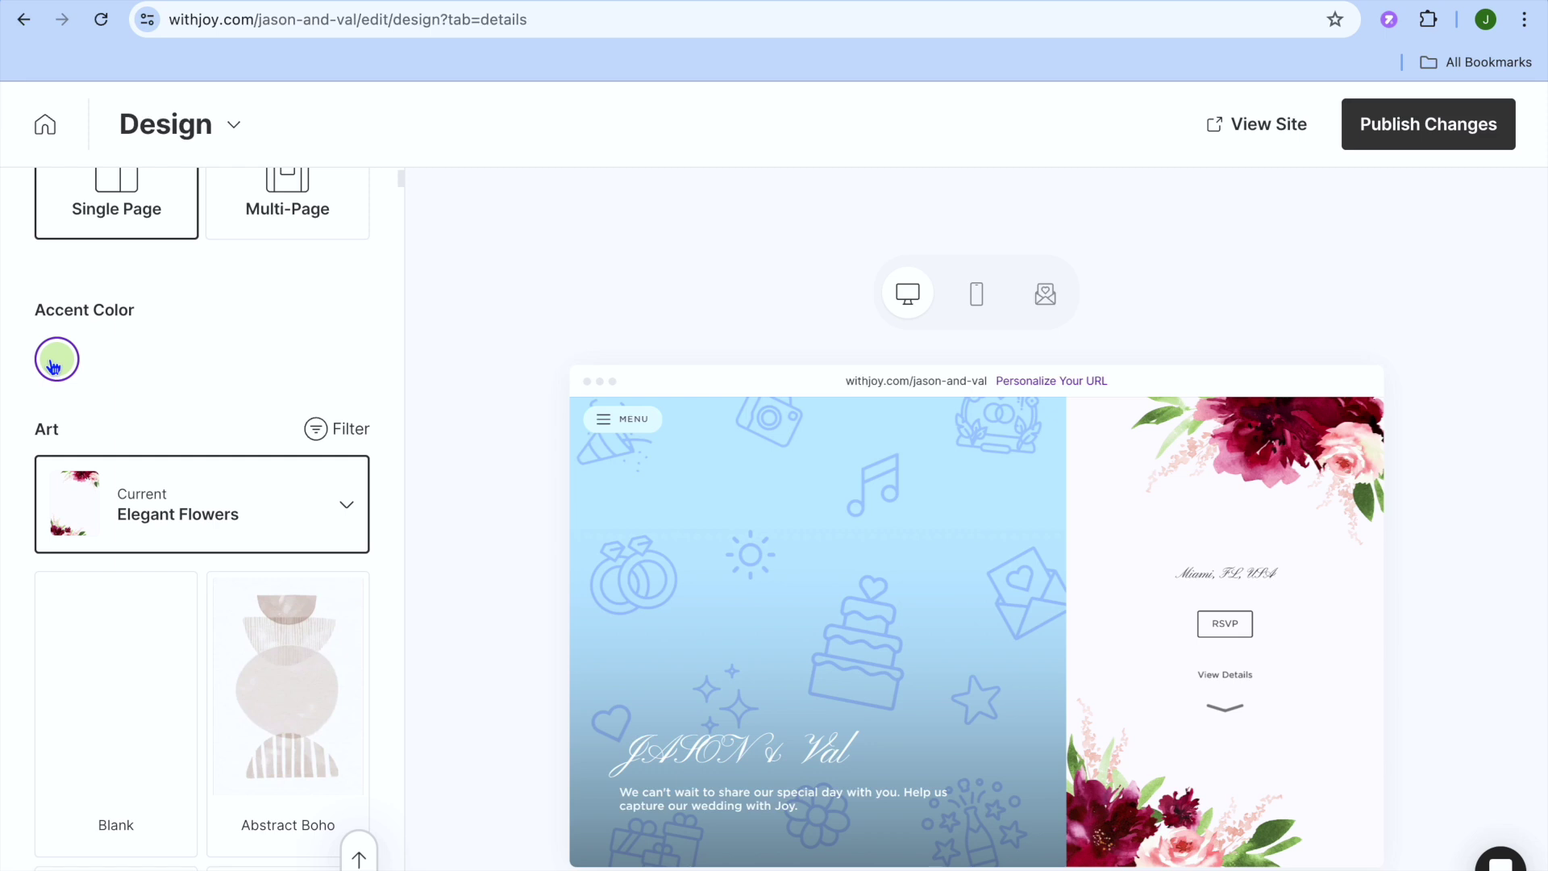
# Check the Accent Color (#D9EDB9) and Art options, then view the Gudea font settings.
pyautogui.click(68, 367)
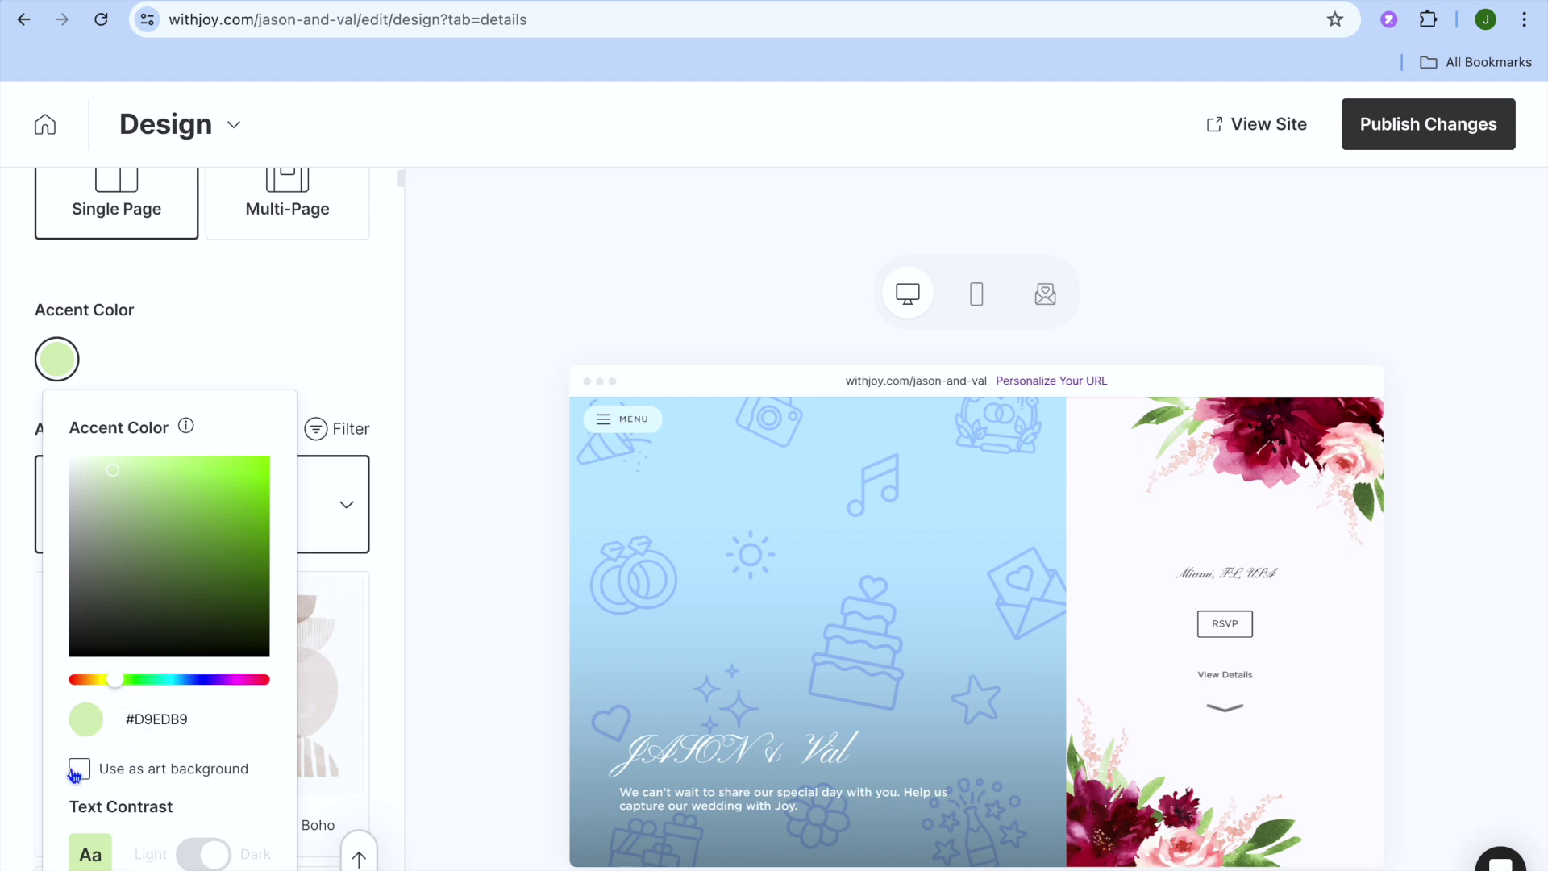
pyautogui.click(367, 324)
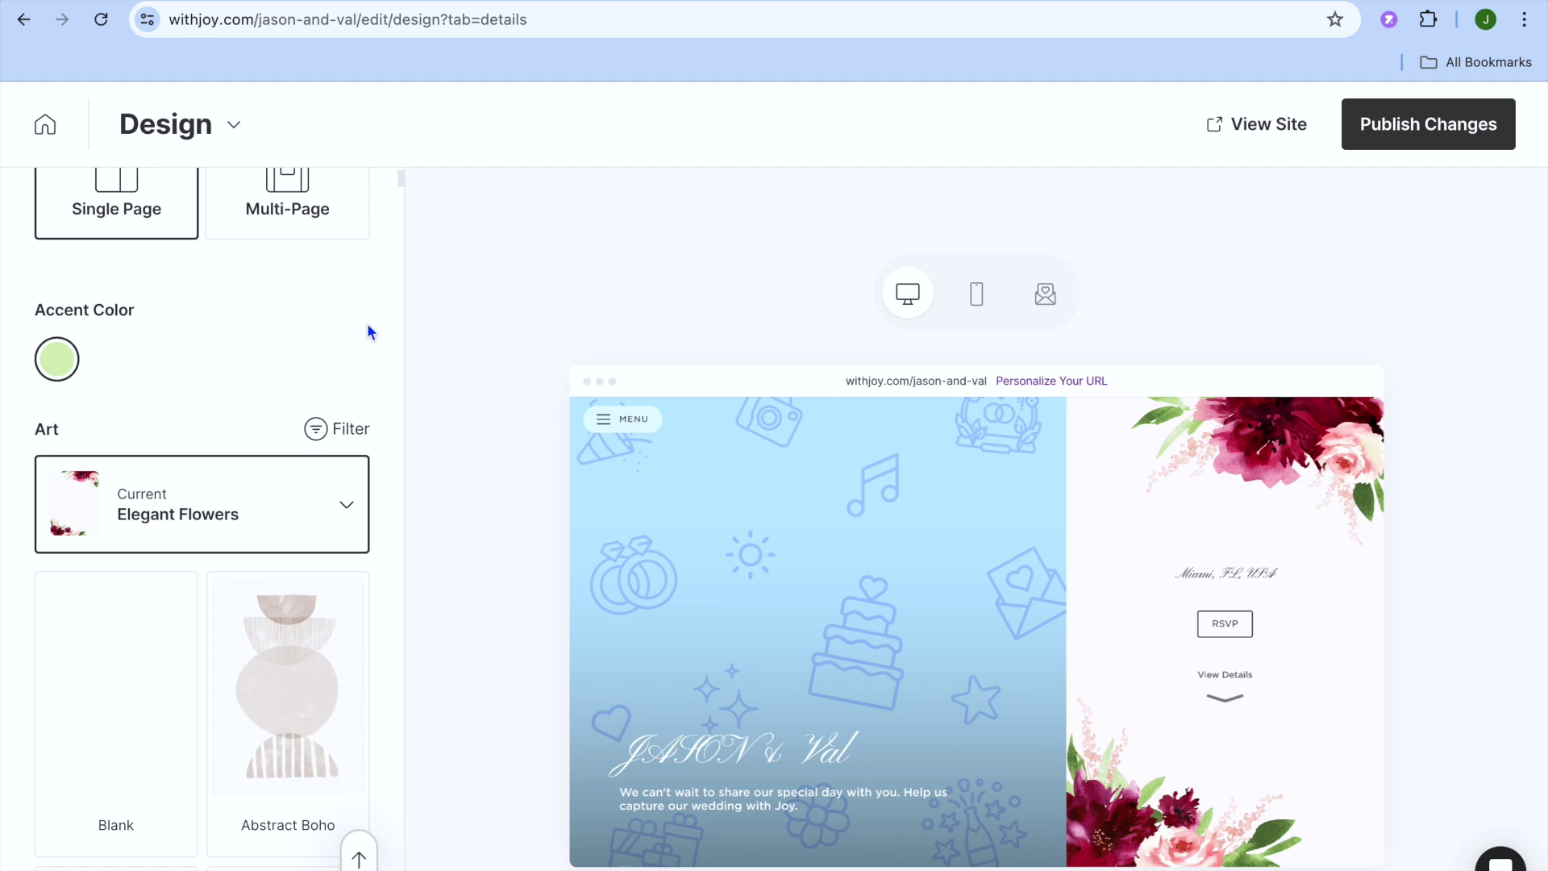
pyautogui.scroll(-5, 368, 326)
pyautogui.scroll(3, 368, 326)
pyautogui.scroll(-4, 367, 325)
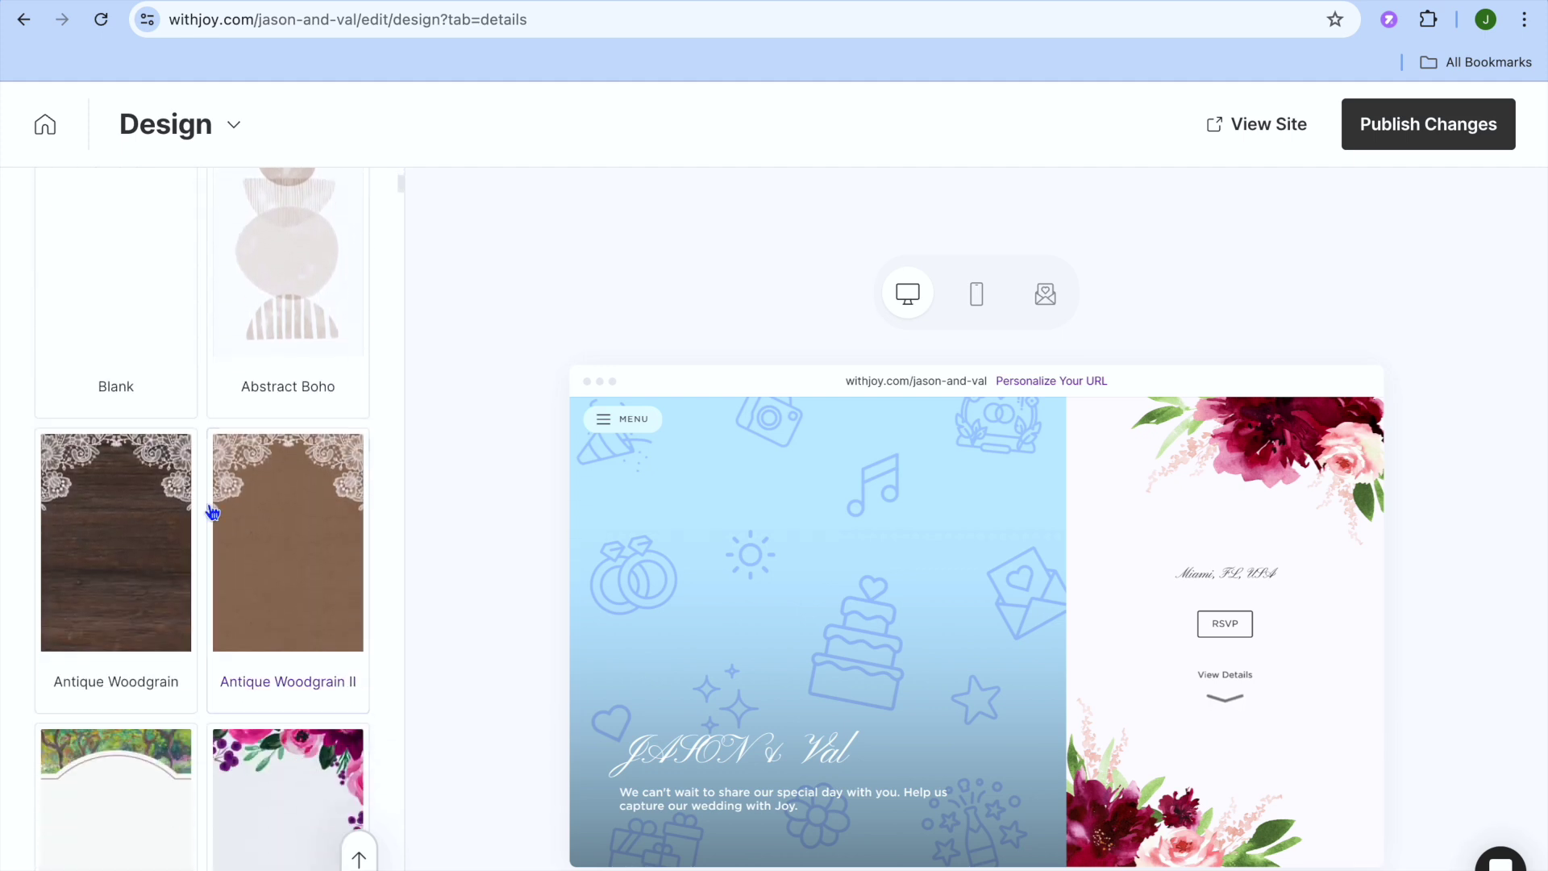
pyautogui.scroll(-4, 211, 510)
pyautogui.scroll(12, 214, 504)
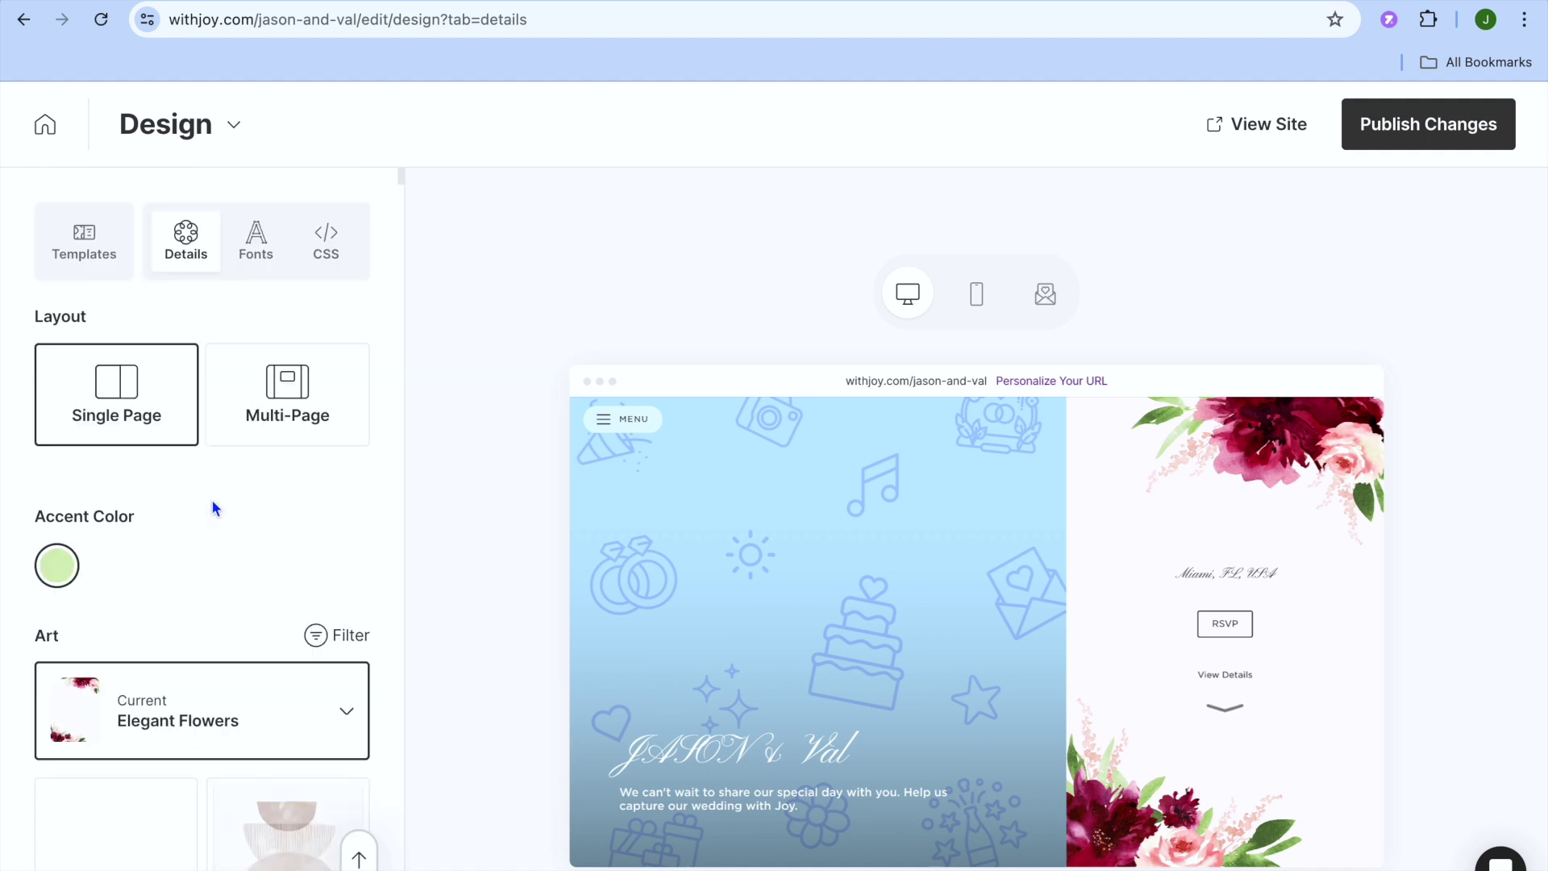
pyautogui.click(256, 240)
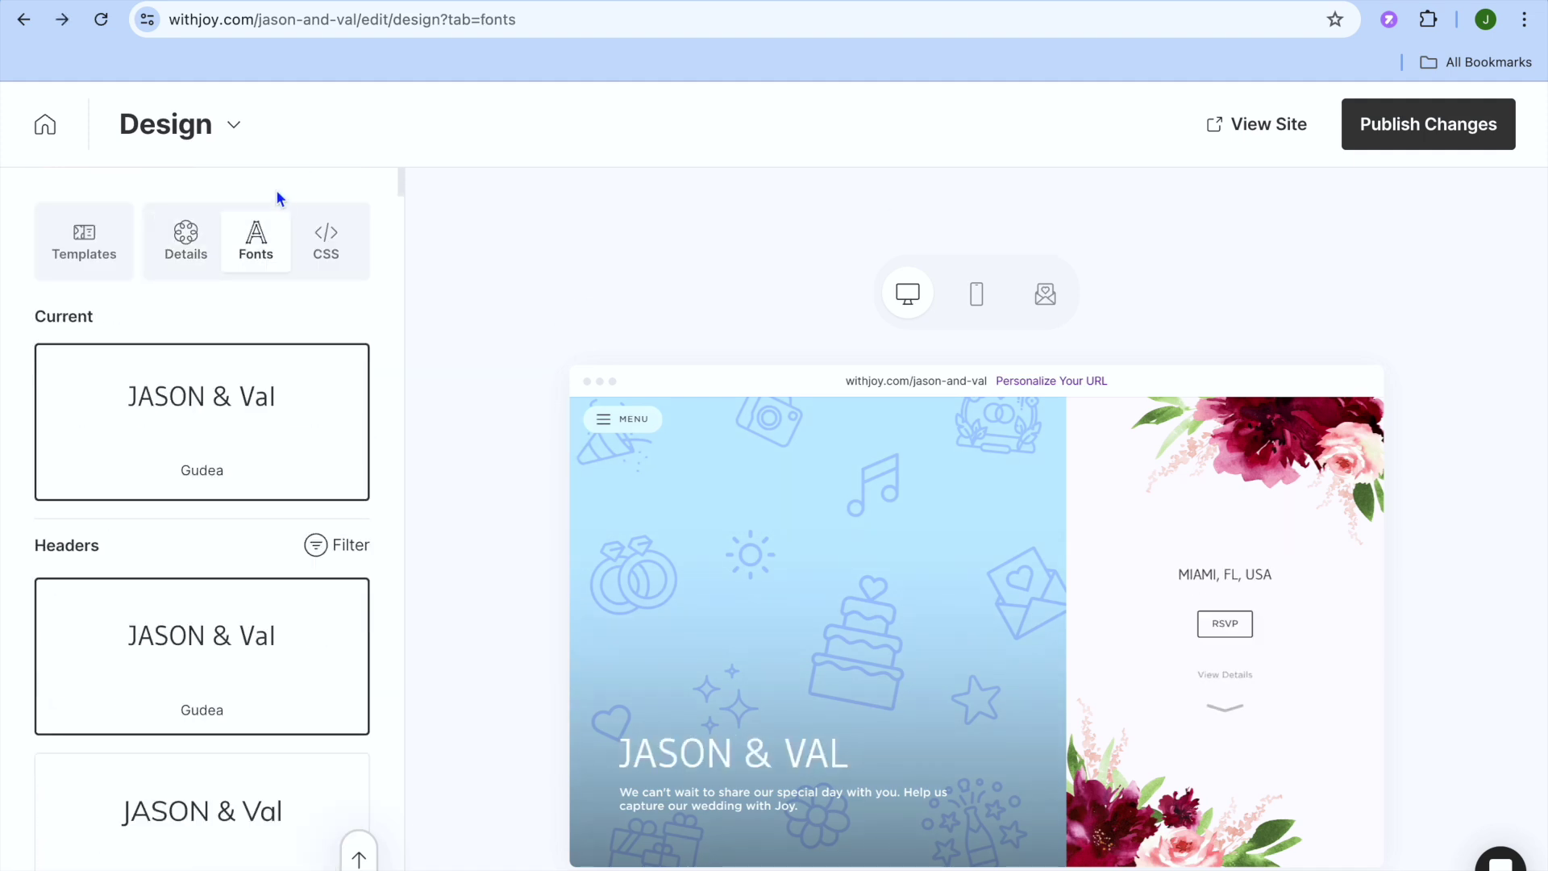
# Open the Home page editor and review the event name and wedding date options.
pyautogui.click(43, 129)
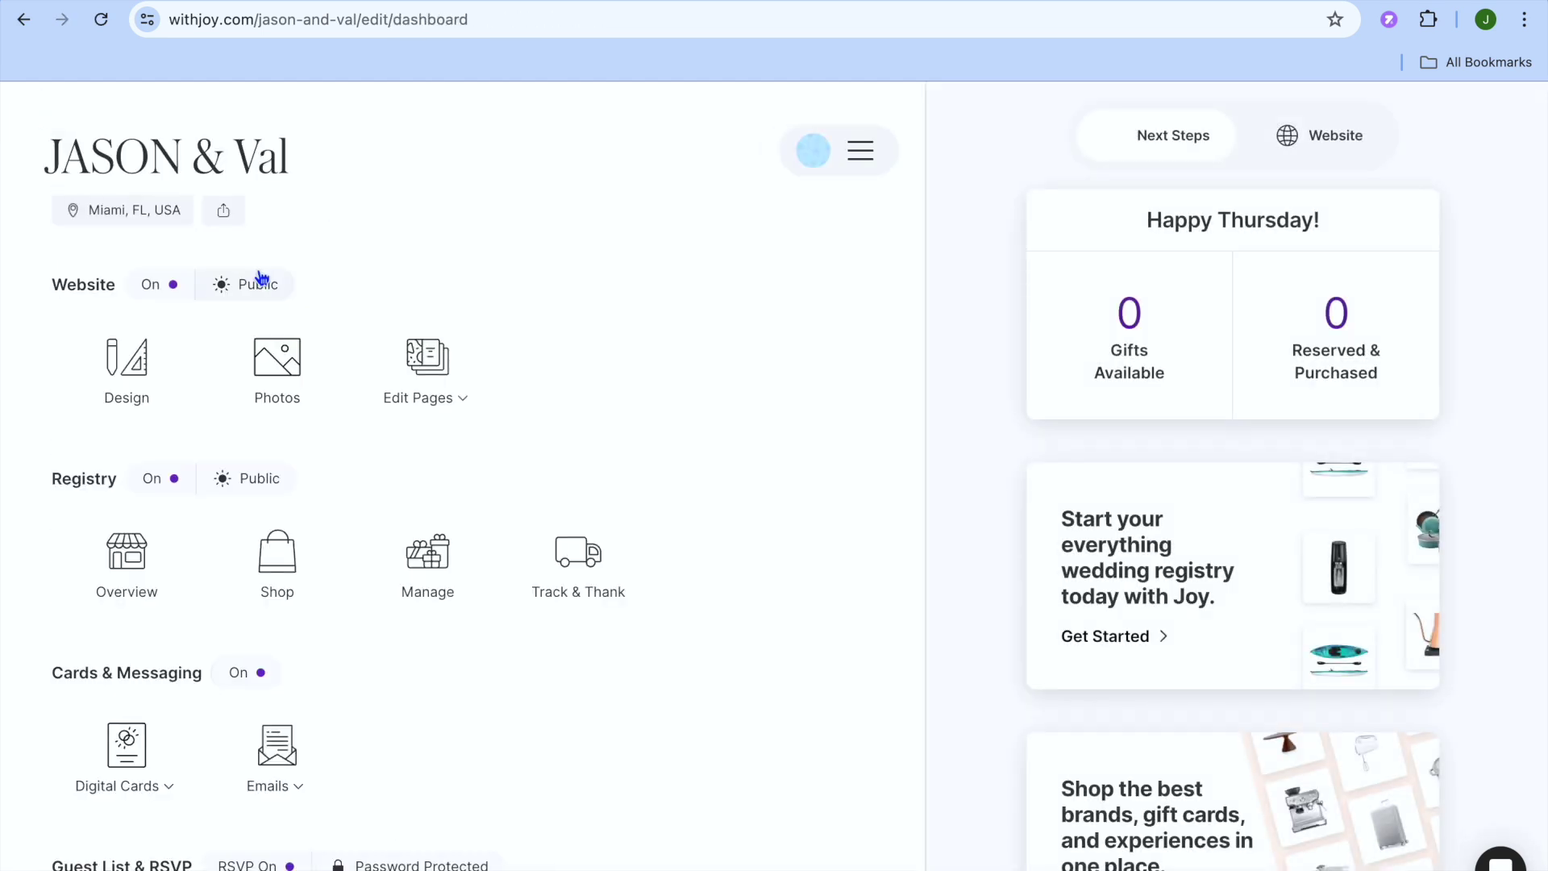
pyautogui.click(442, 403)
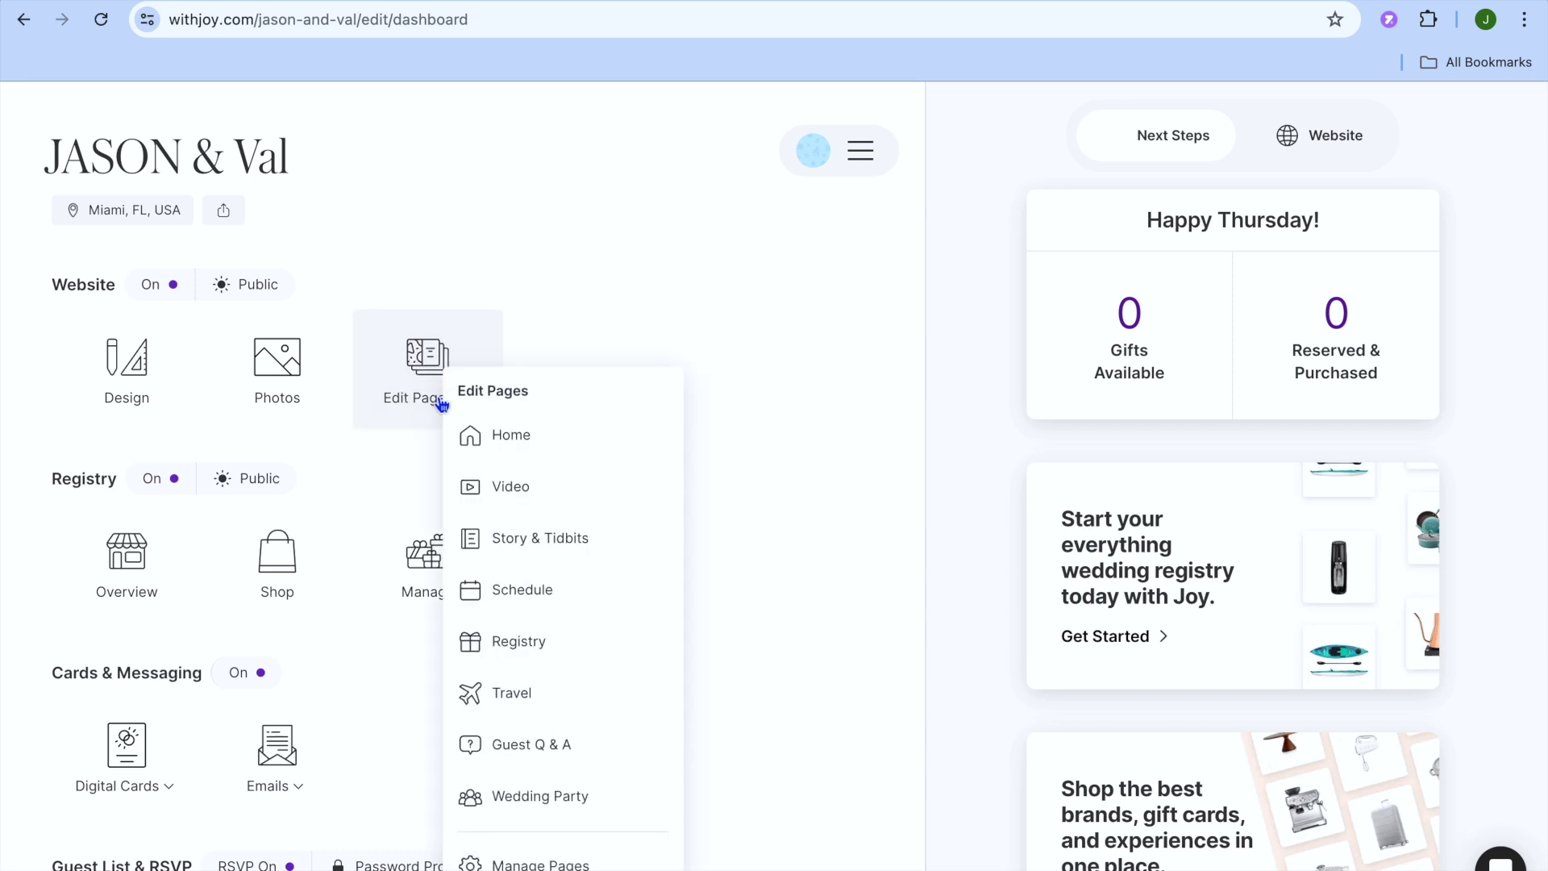
pyautogui.click(541, 449)
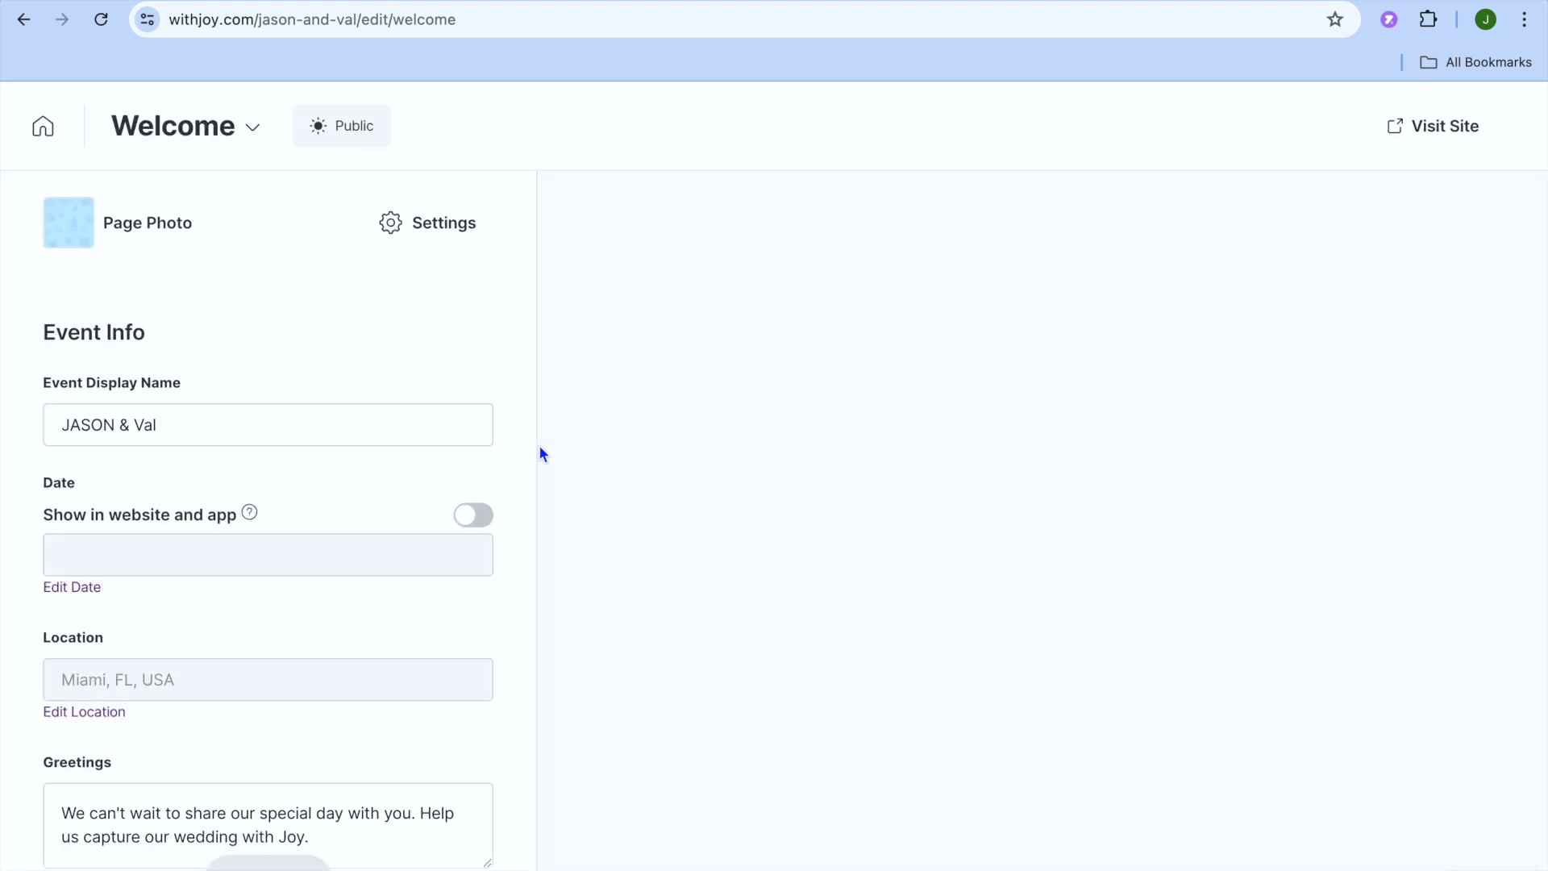
pyautogui.click(336, 424)
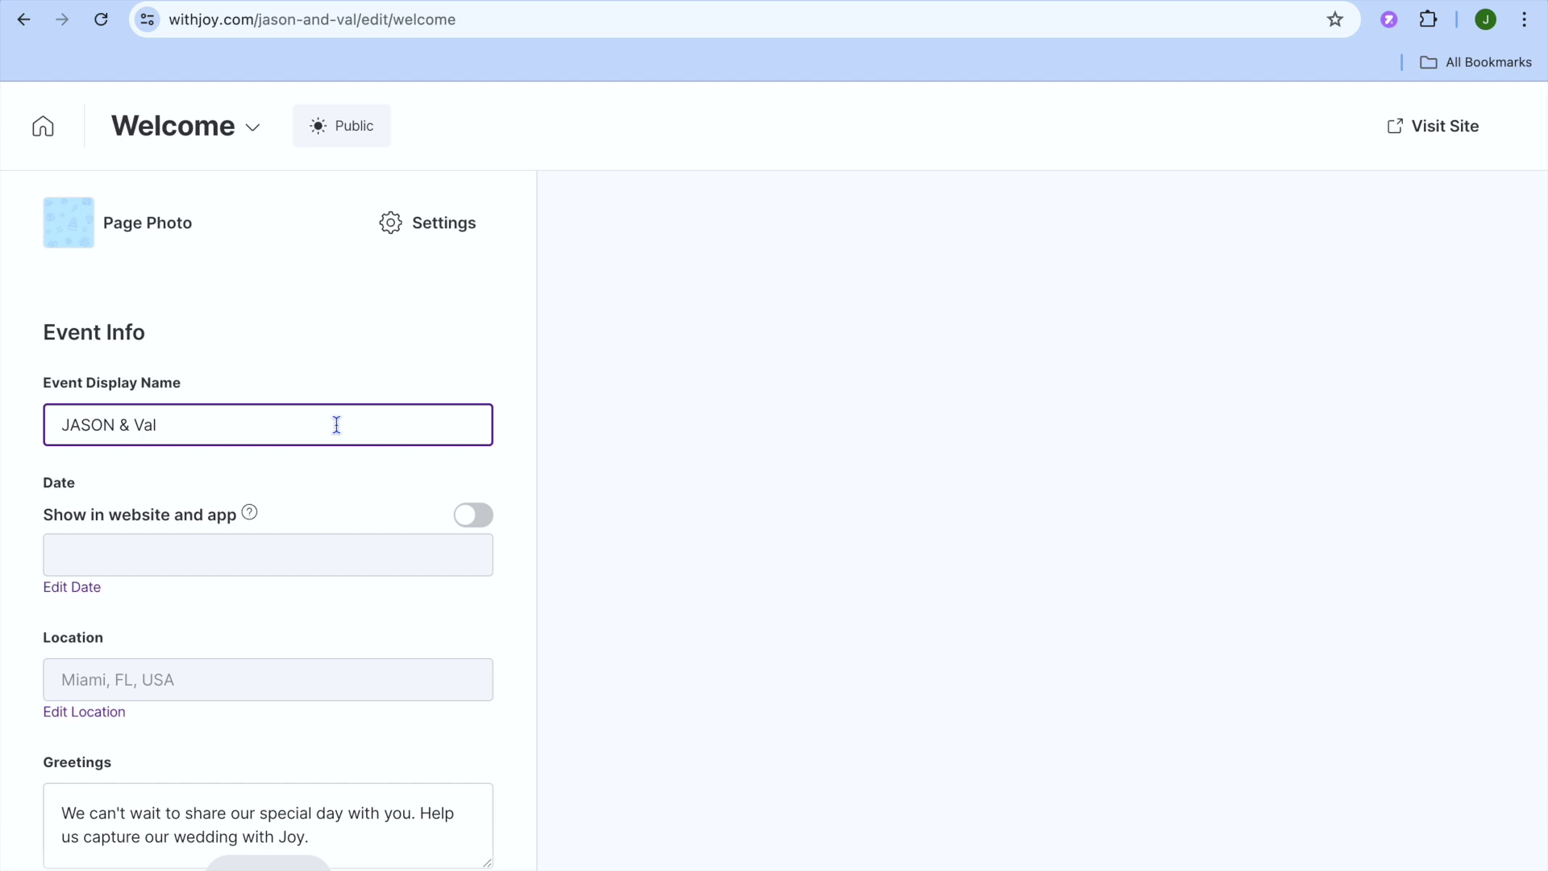
pyautogui.scroll(-1, 316, 552)
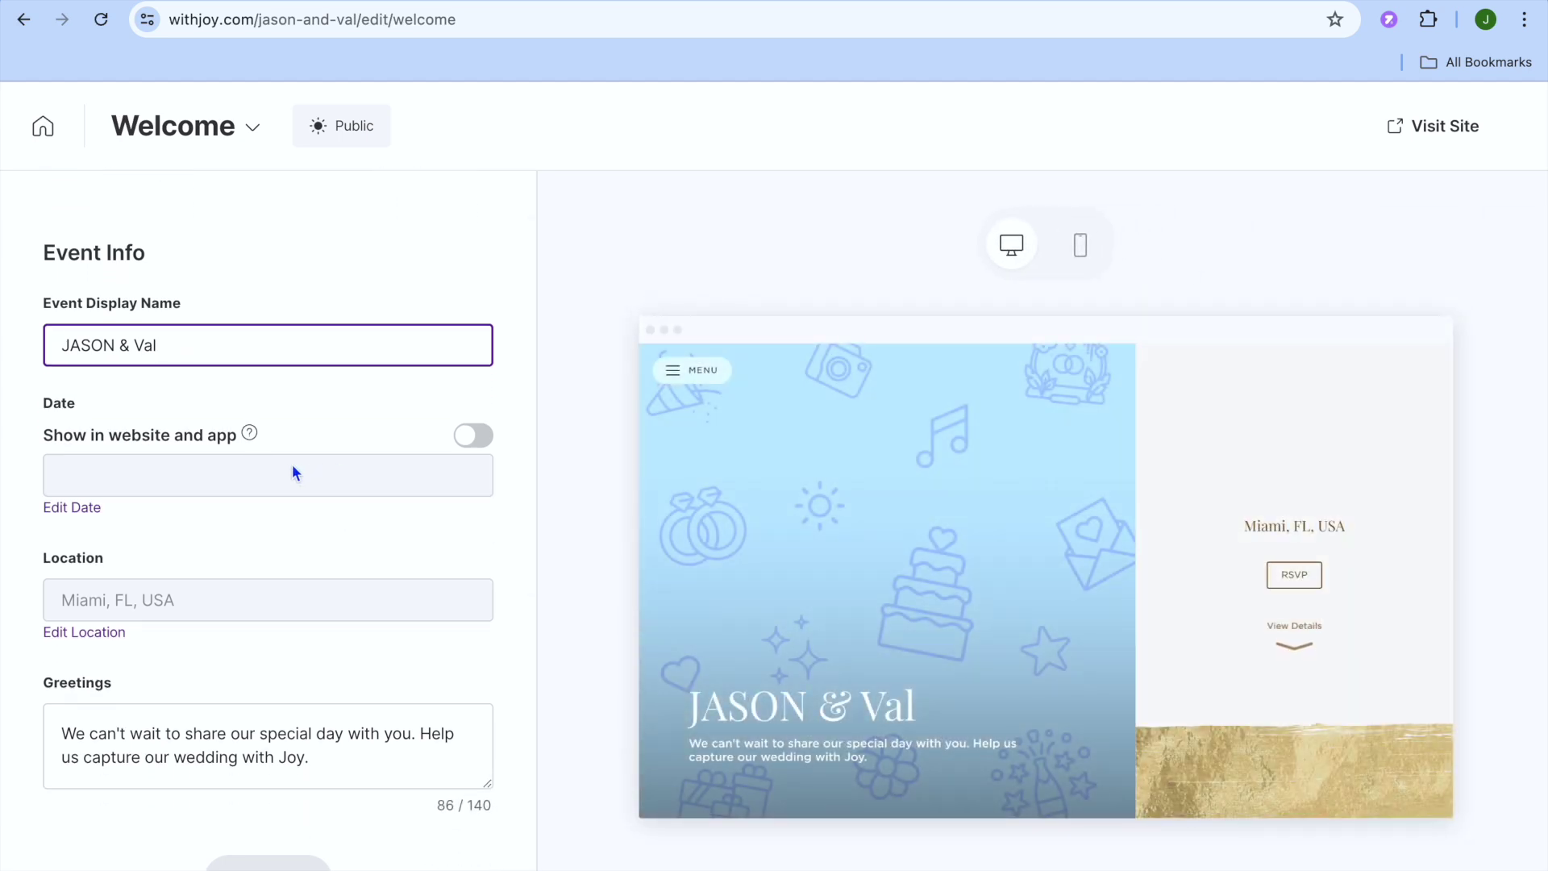
pyautogui.click(479, 436)
pyautogui.click(481, 436)
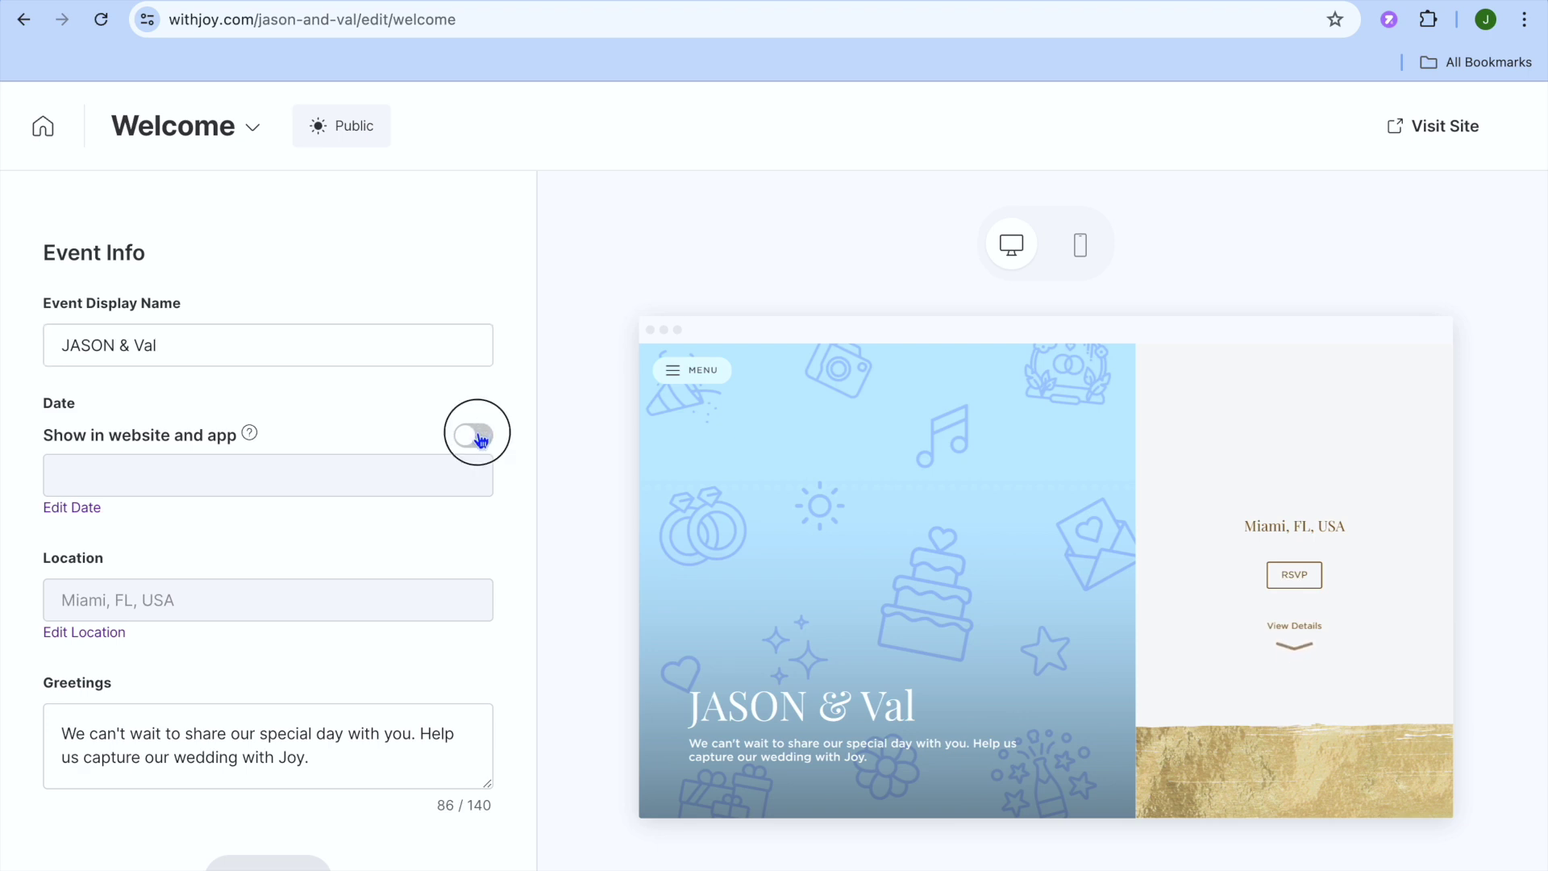
pyautogui.click(78, 513)
pyautogui.scroll(-4, 333, 616)
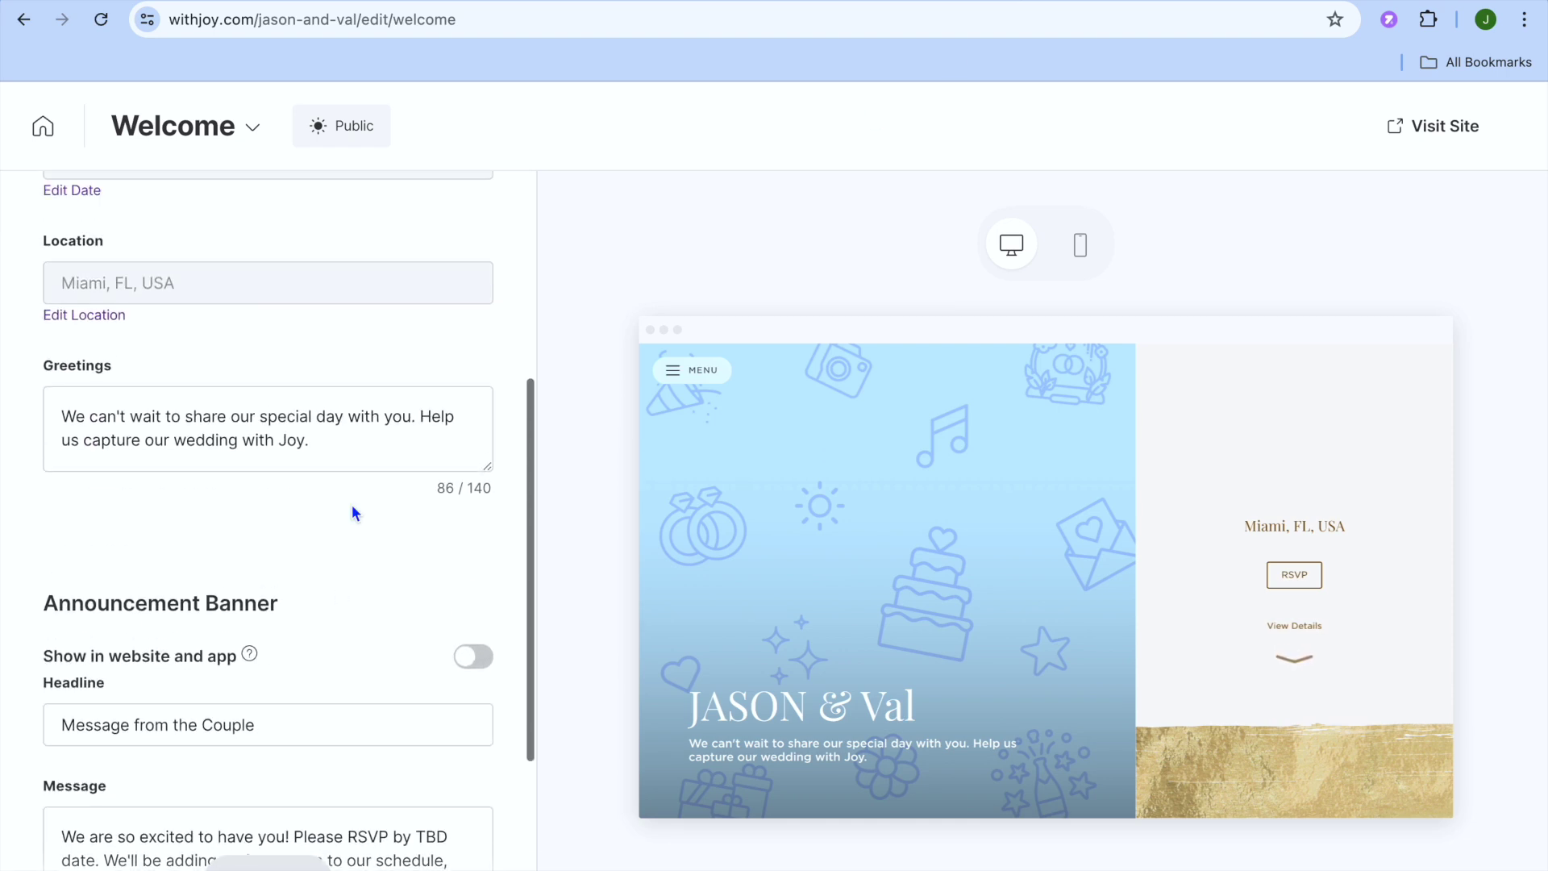
# Switch on Event Countdown's 'Show in website and app' and save the Welcome page.
pyautogui.click(329, 444)
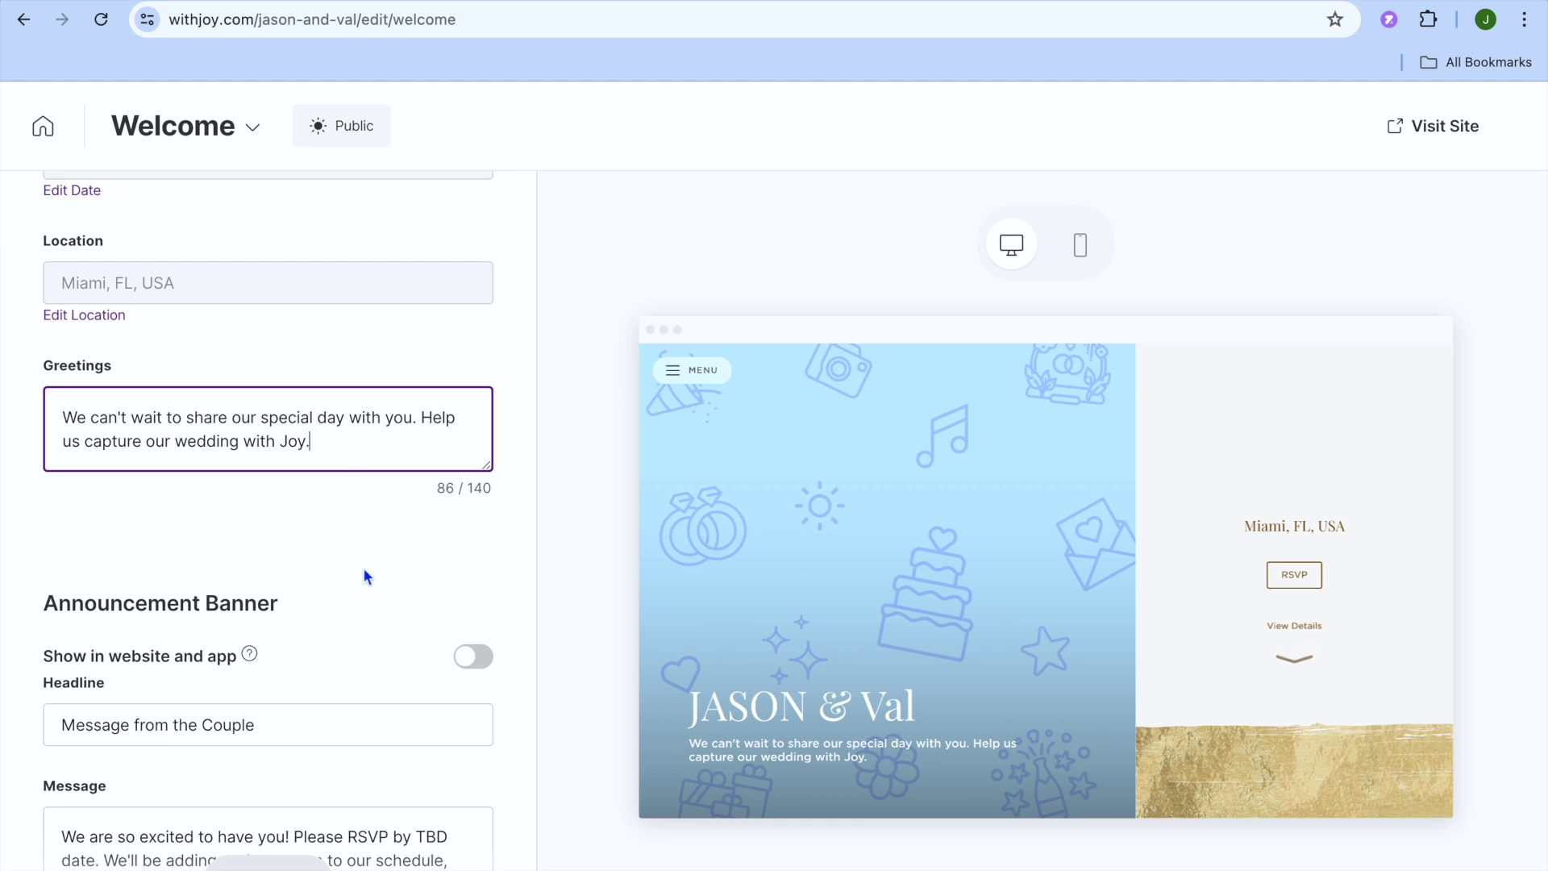
pyautogui.scroll(-3, 363, 574)
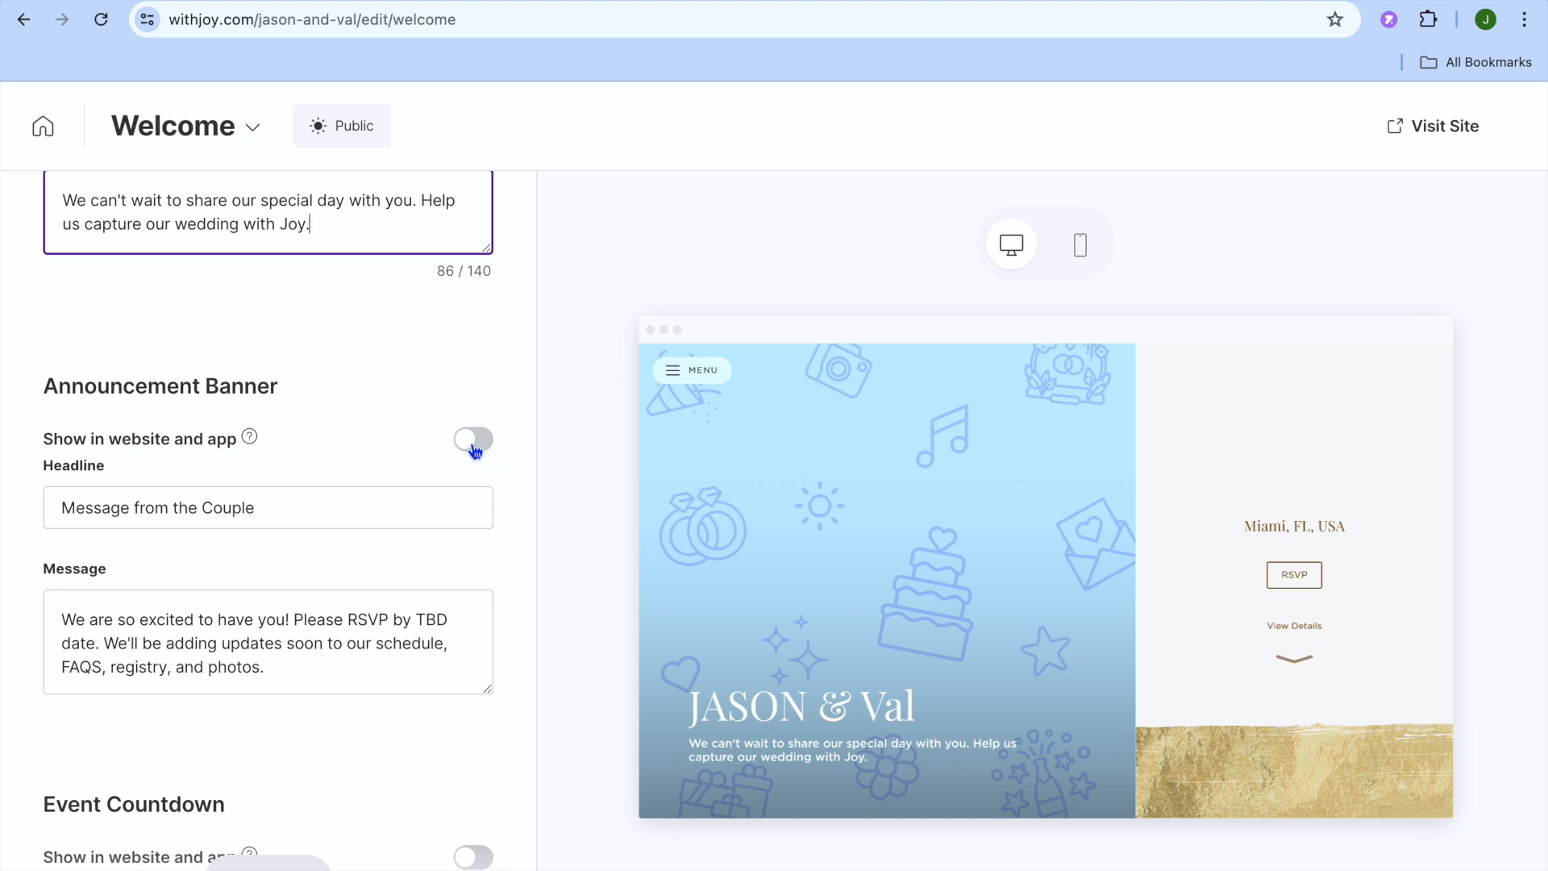
pyautogui.scroll(-2, 375, 637)
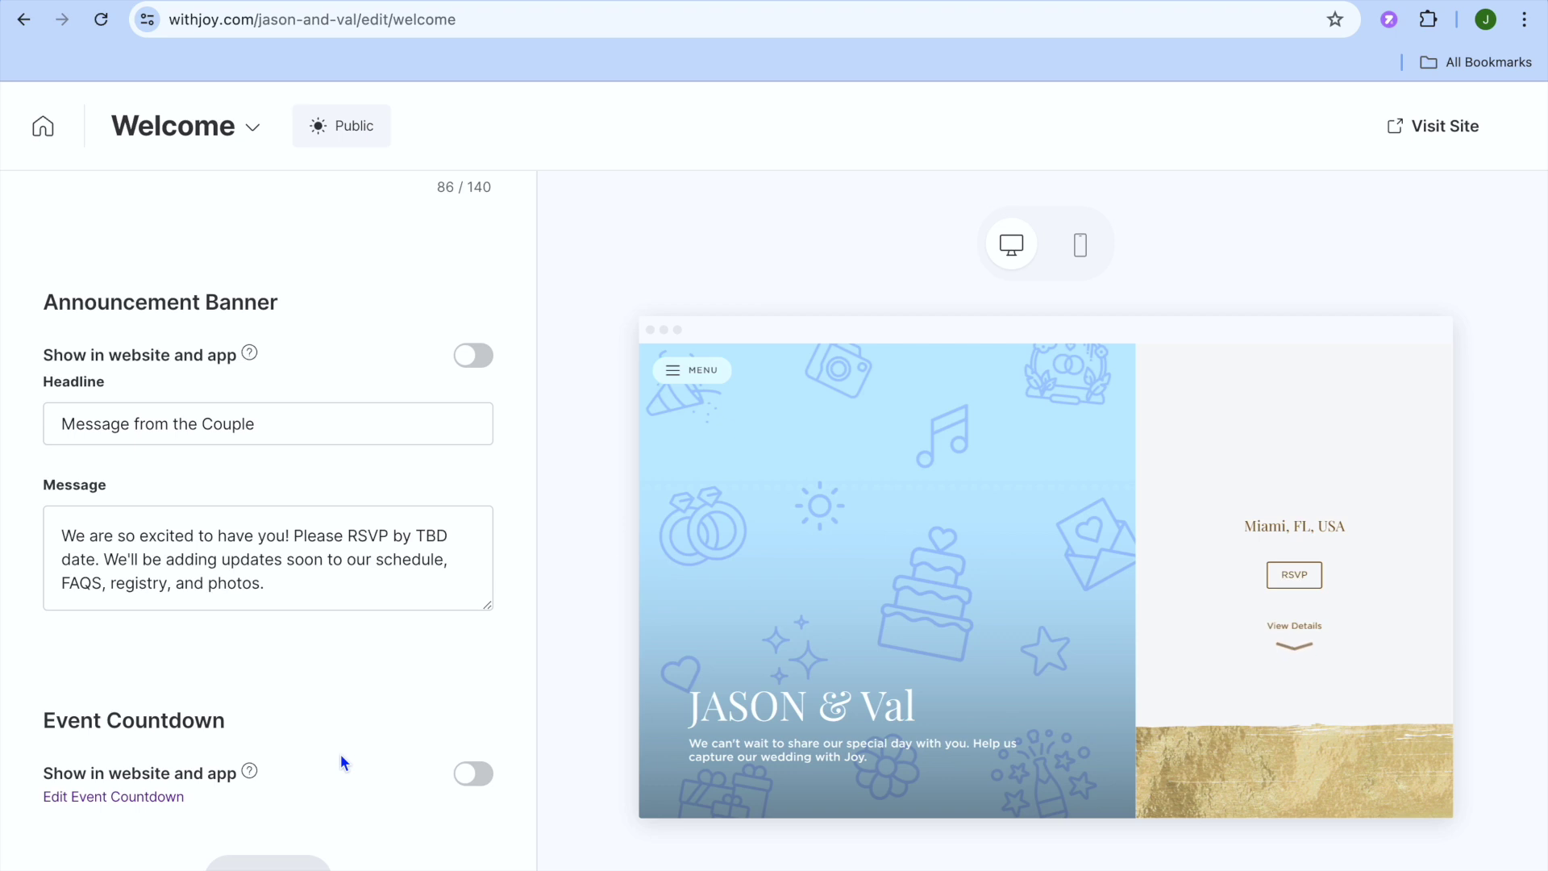
pyautogui.click(475, 776)
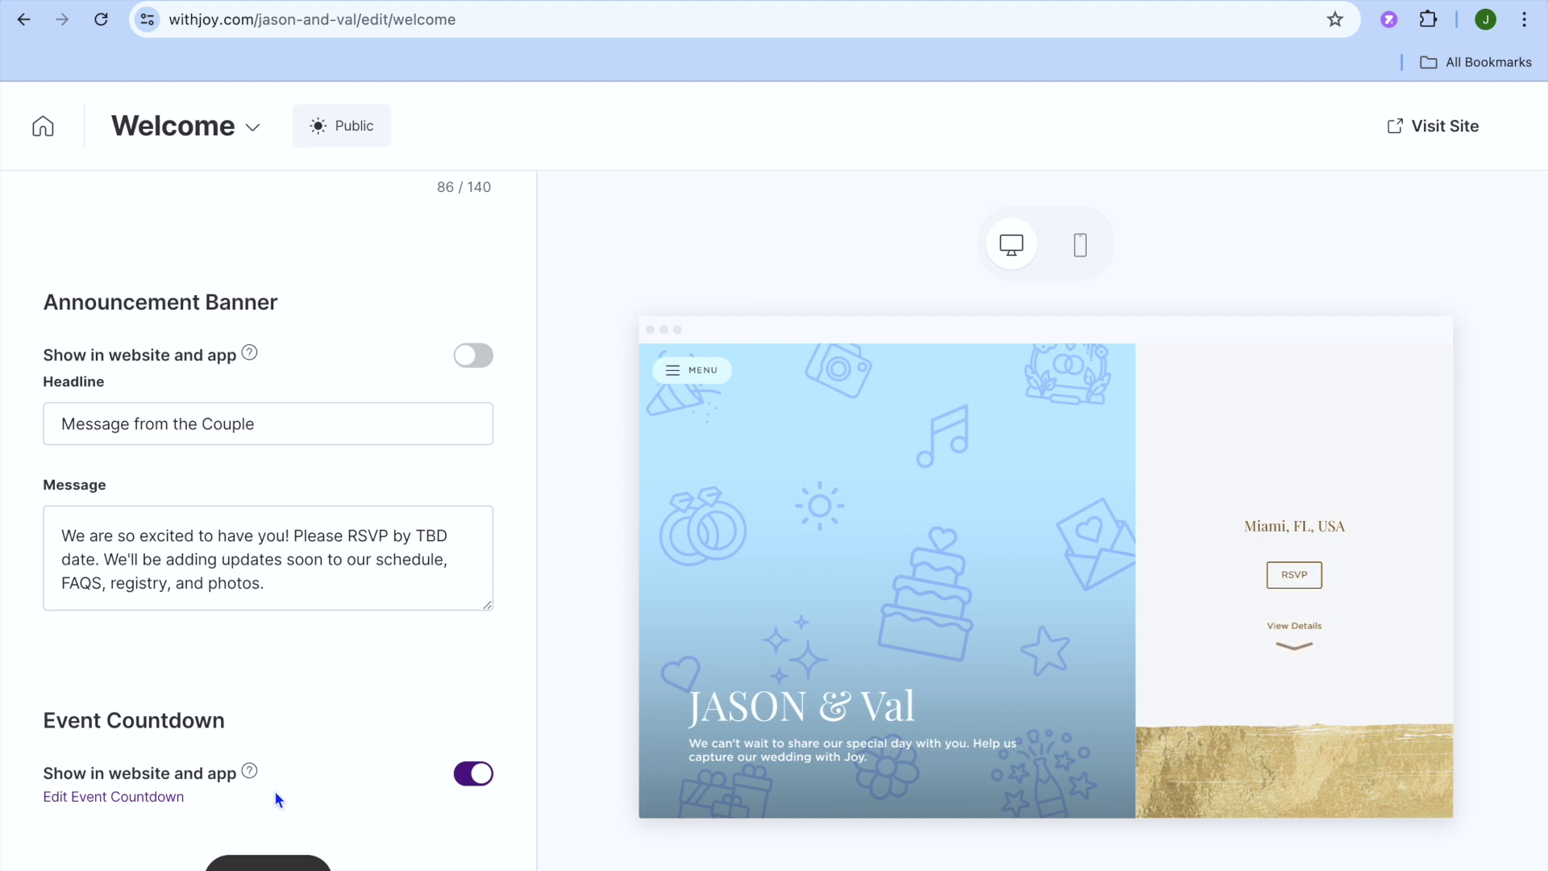
pyautogui.scroll(3, 274, 800)
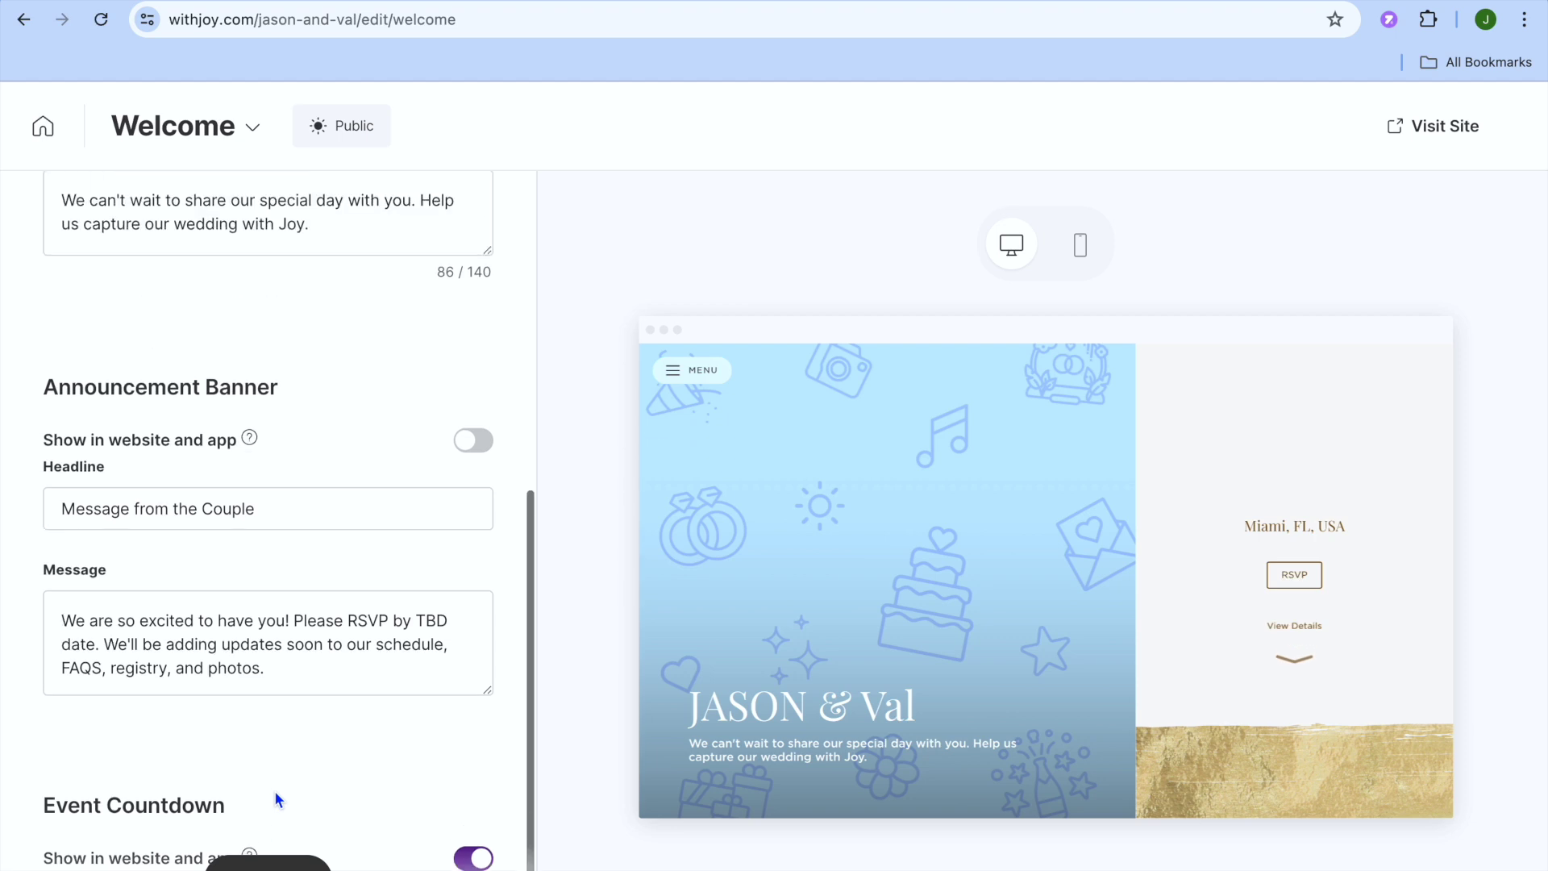
pyautogui.scroll(-3, 278, 796)
pyautogui.click(475, 775)
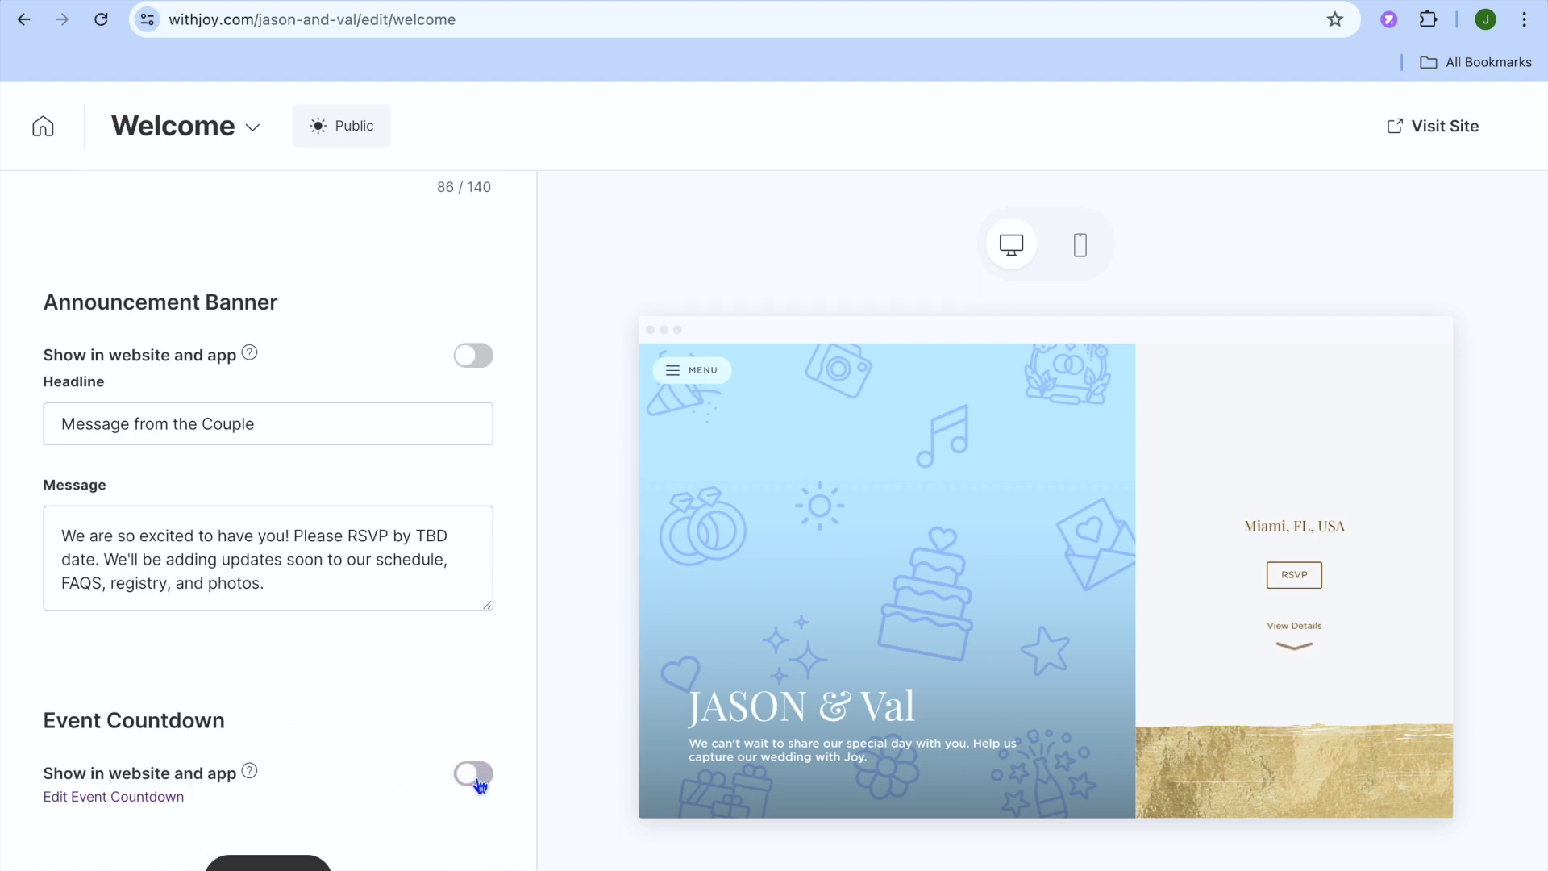
pyautogui.click(476, 776)
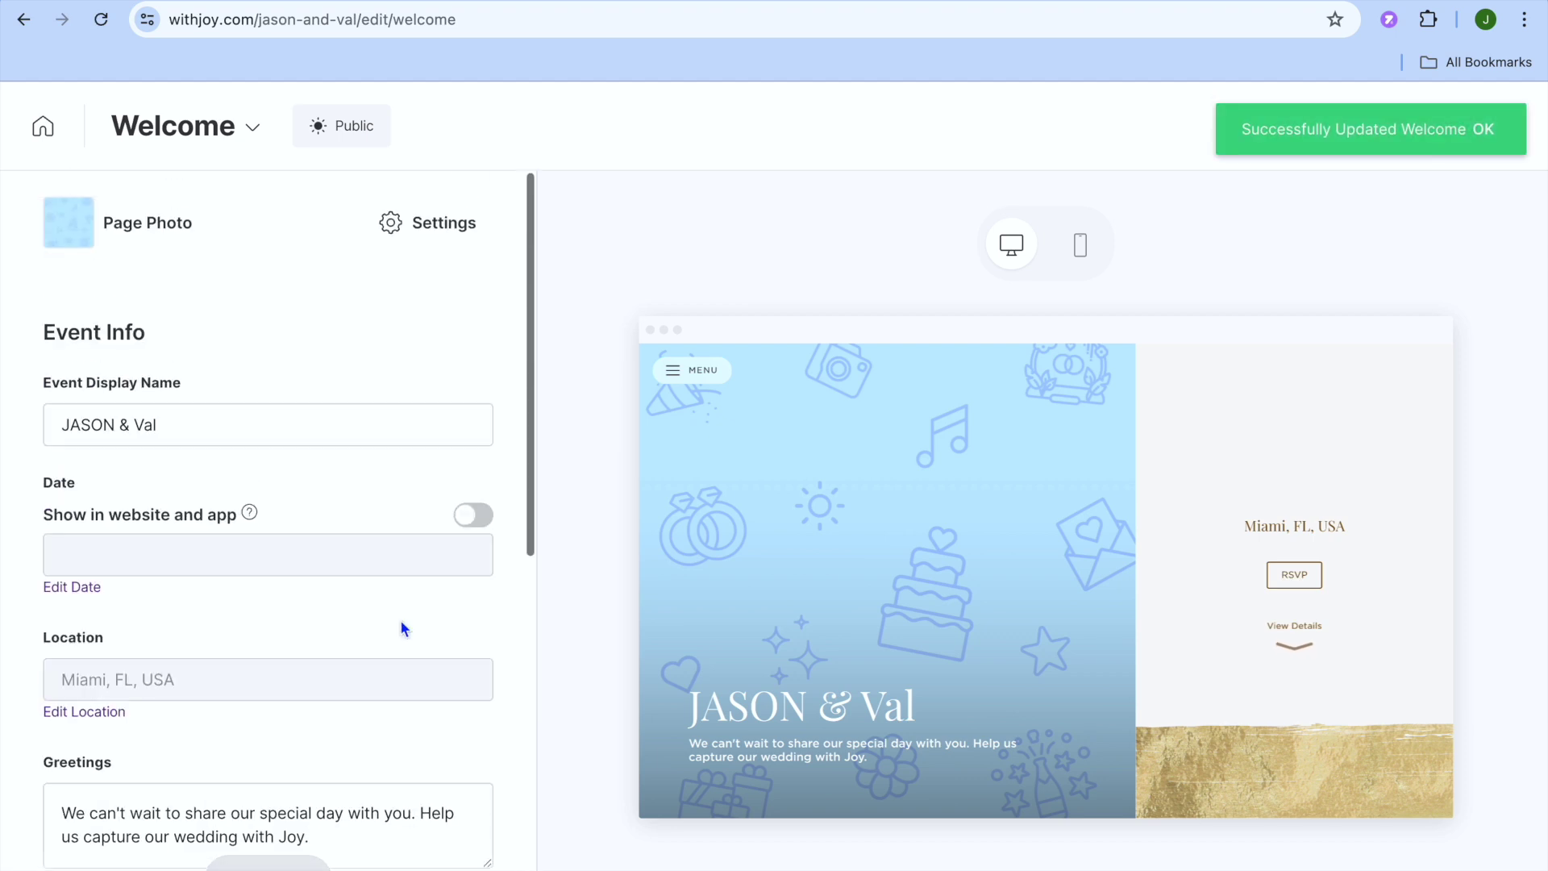
pyautogui.click(40, 131)
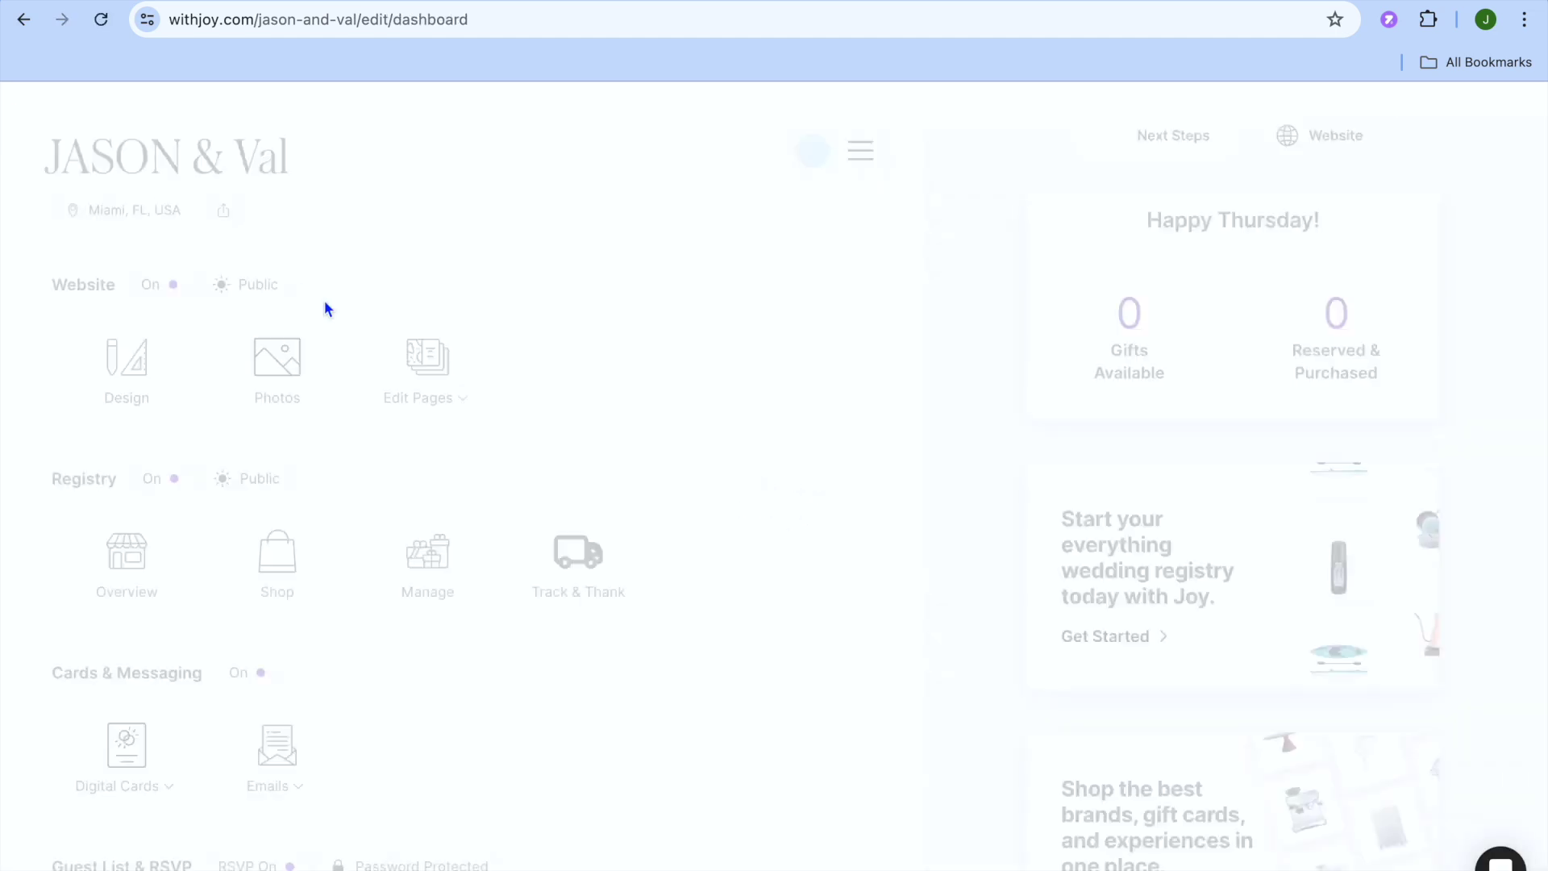
# Look over the Video page's YouTube and Vimeo link options, then return to the pages list.
pyautogui.click(446, 395)
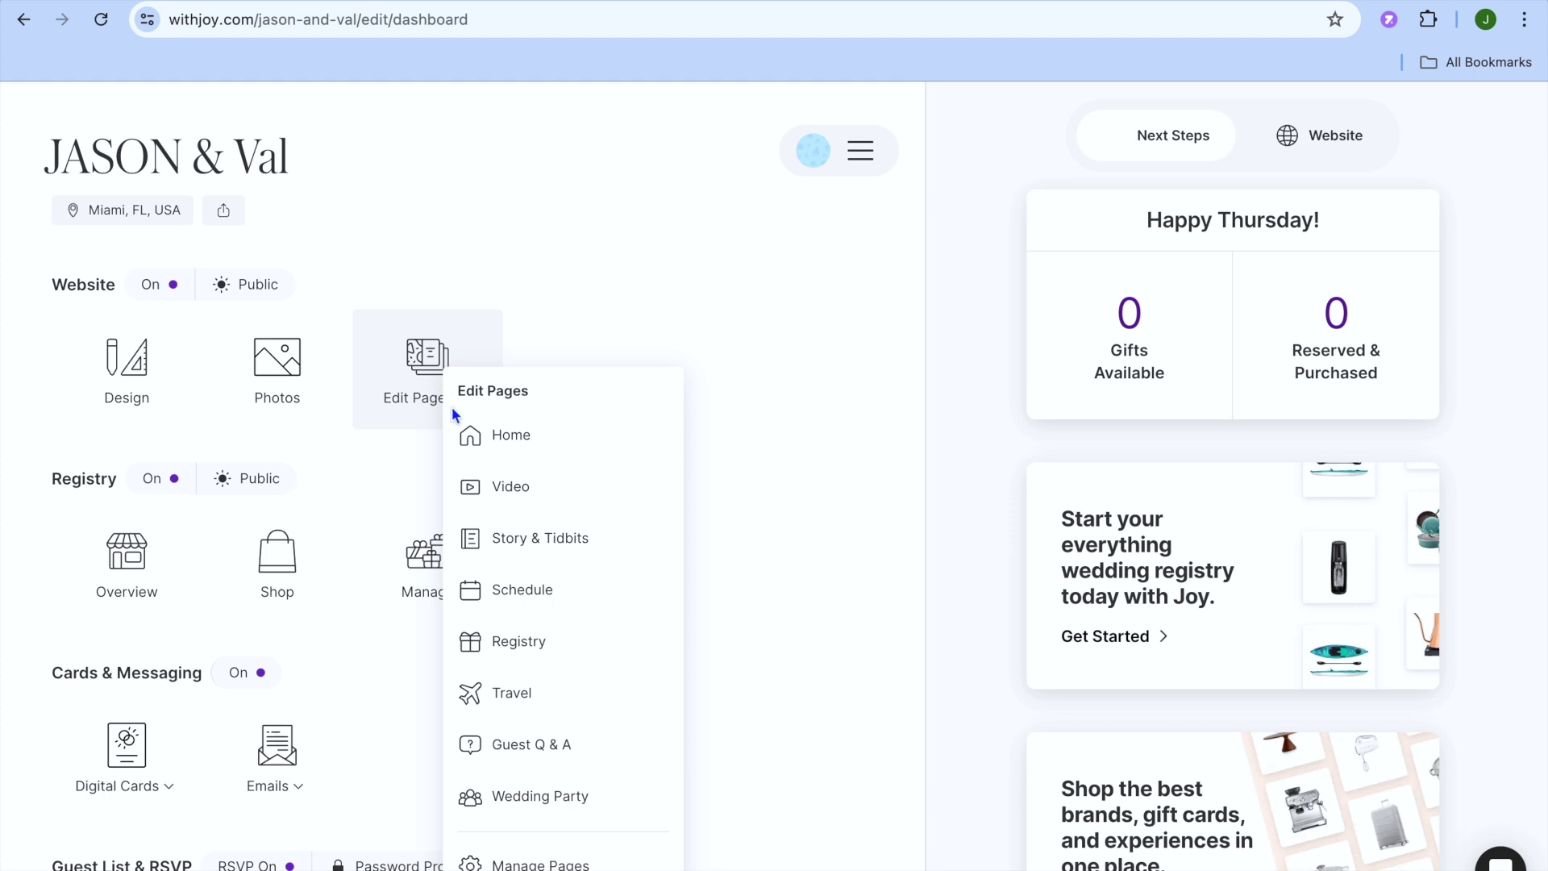
pyautogui.click(535, 500)
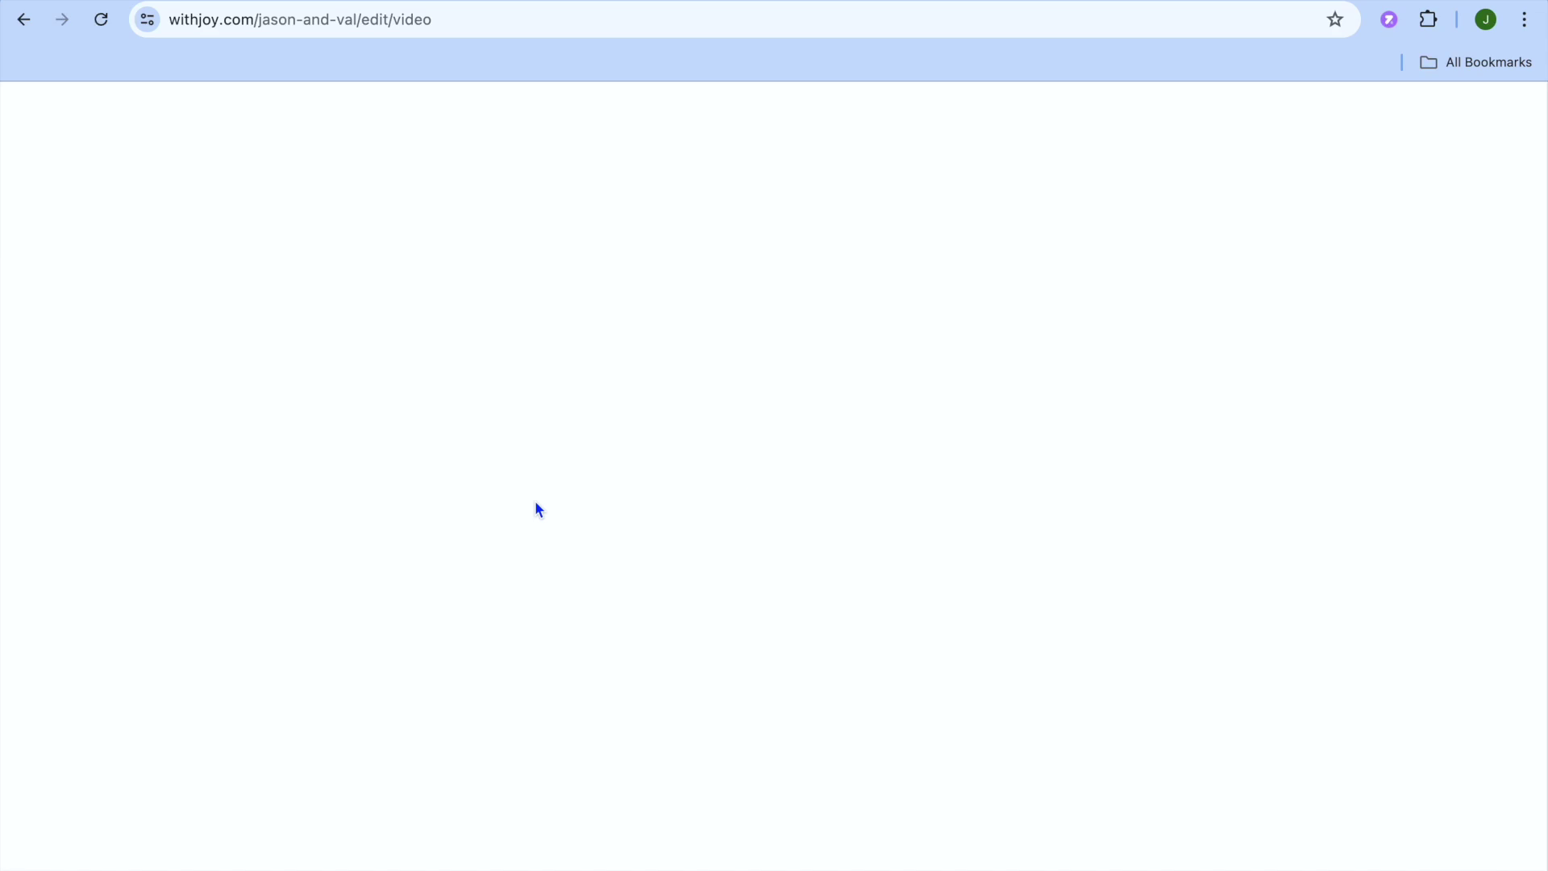
pyautogui.scroll(-4, 536, 505)
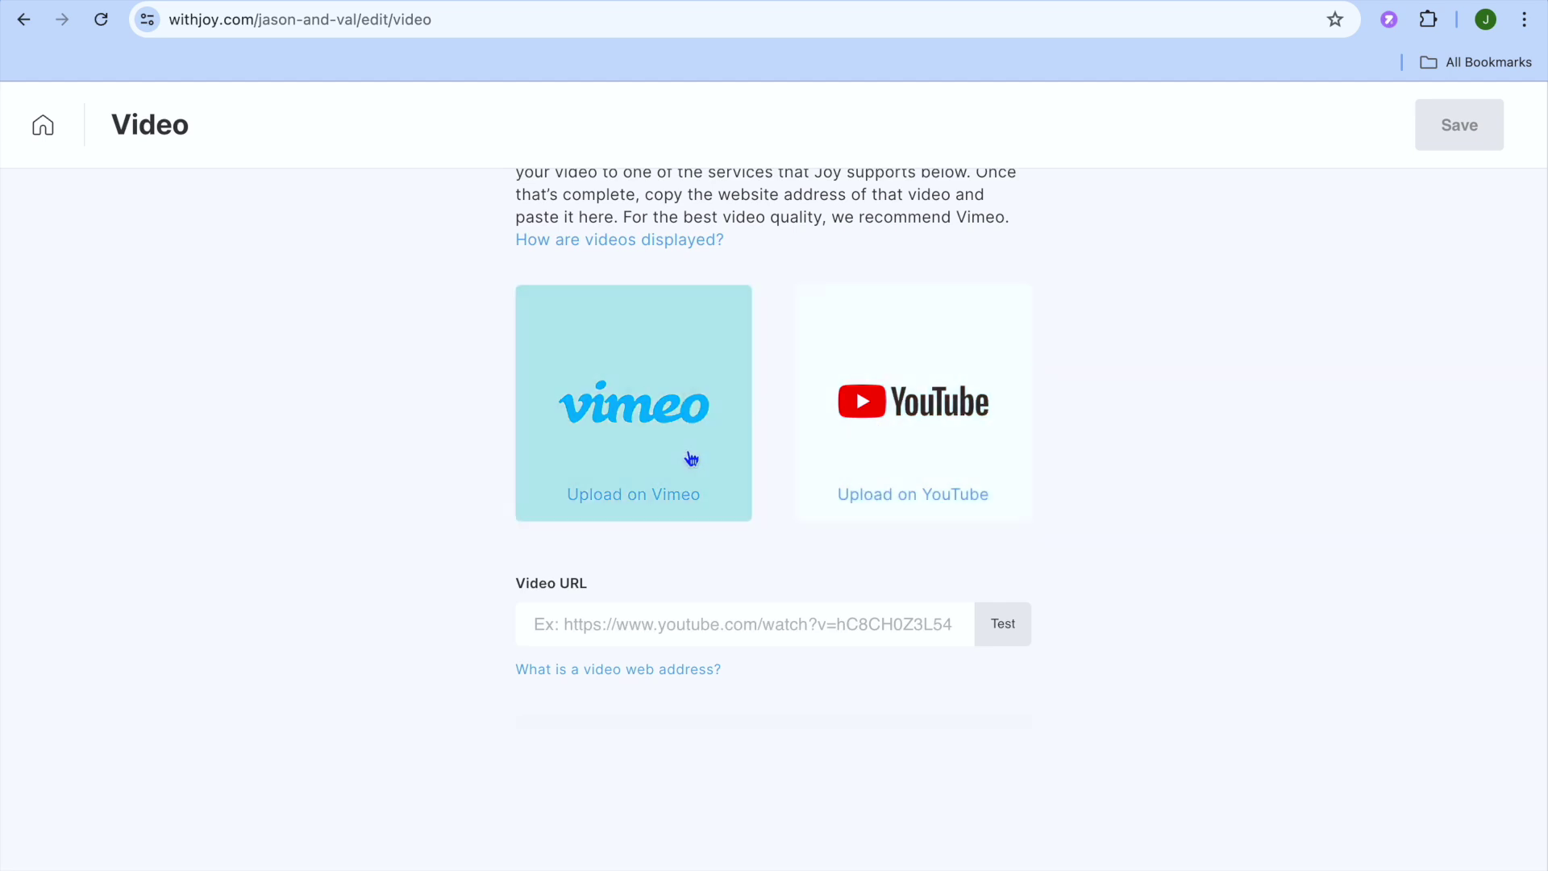
pyautogui.scroll(4, 663, 628)
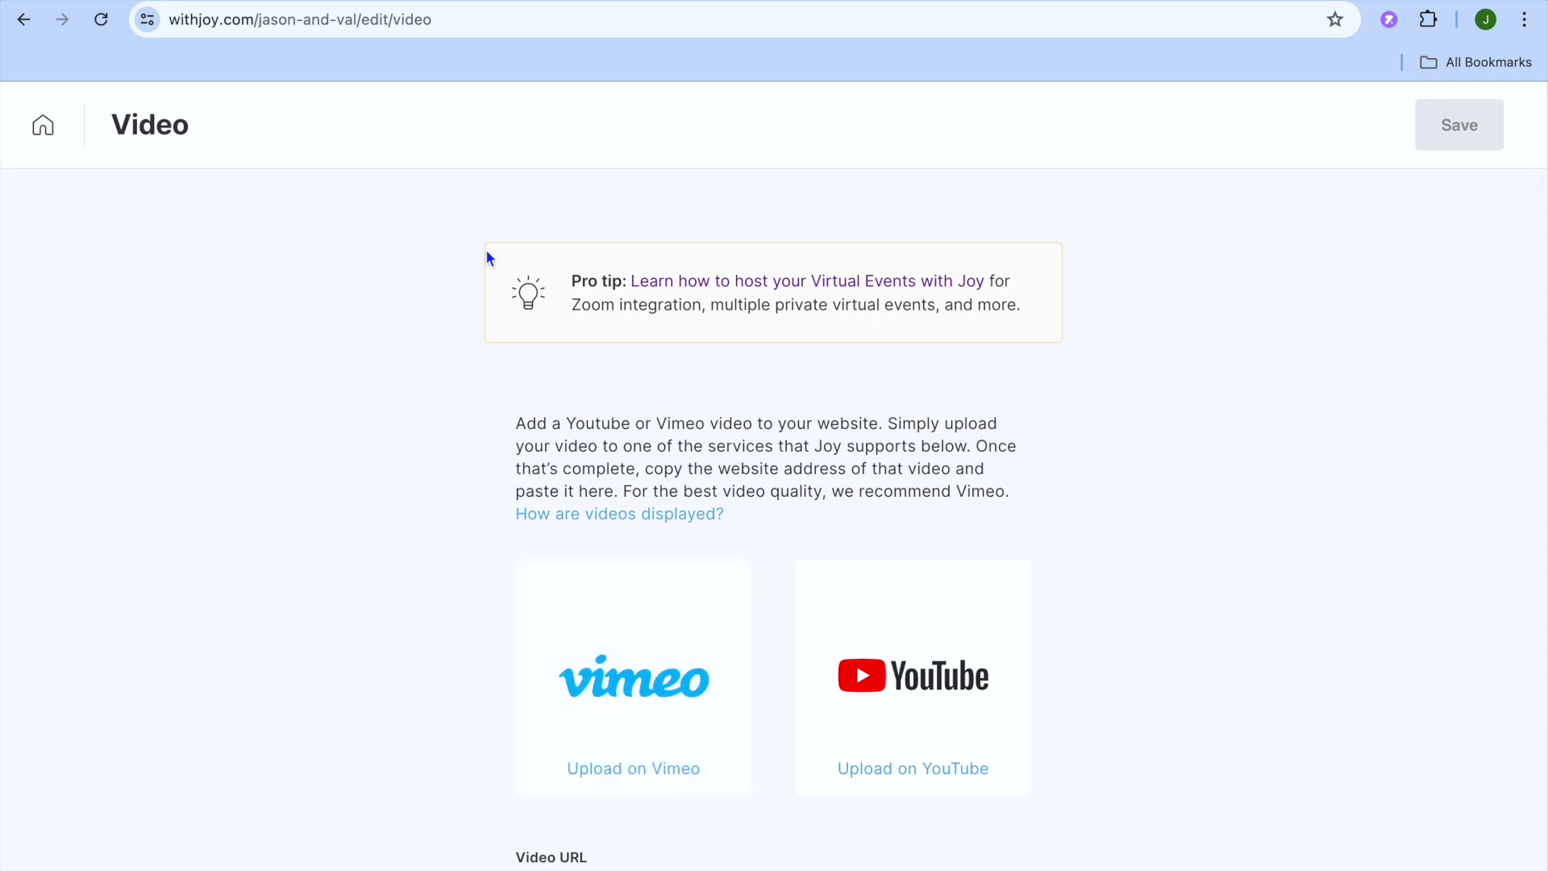
pyautogui.click(45, 129)
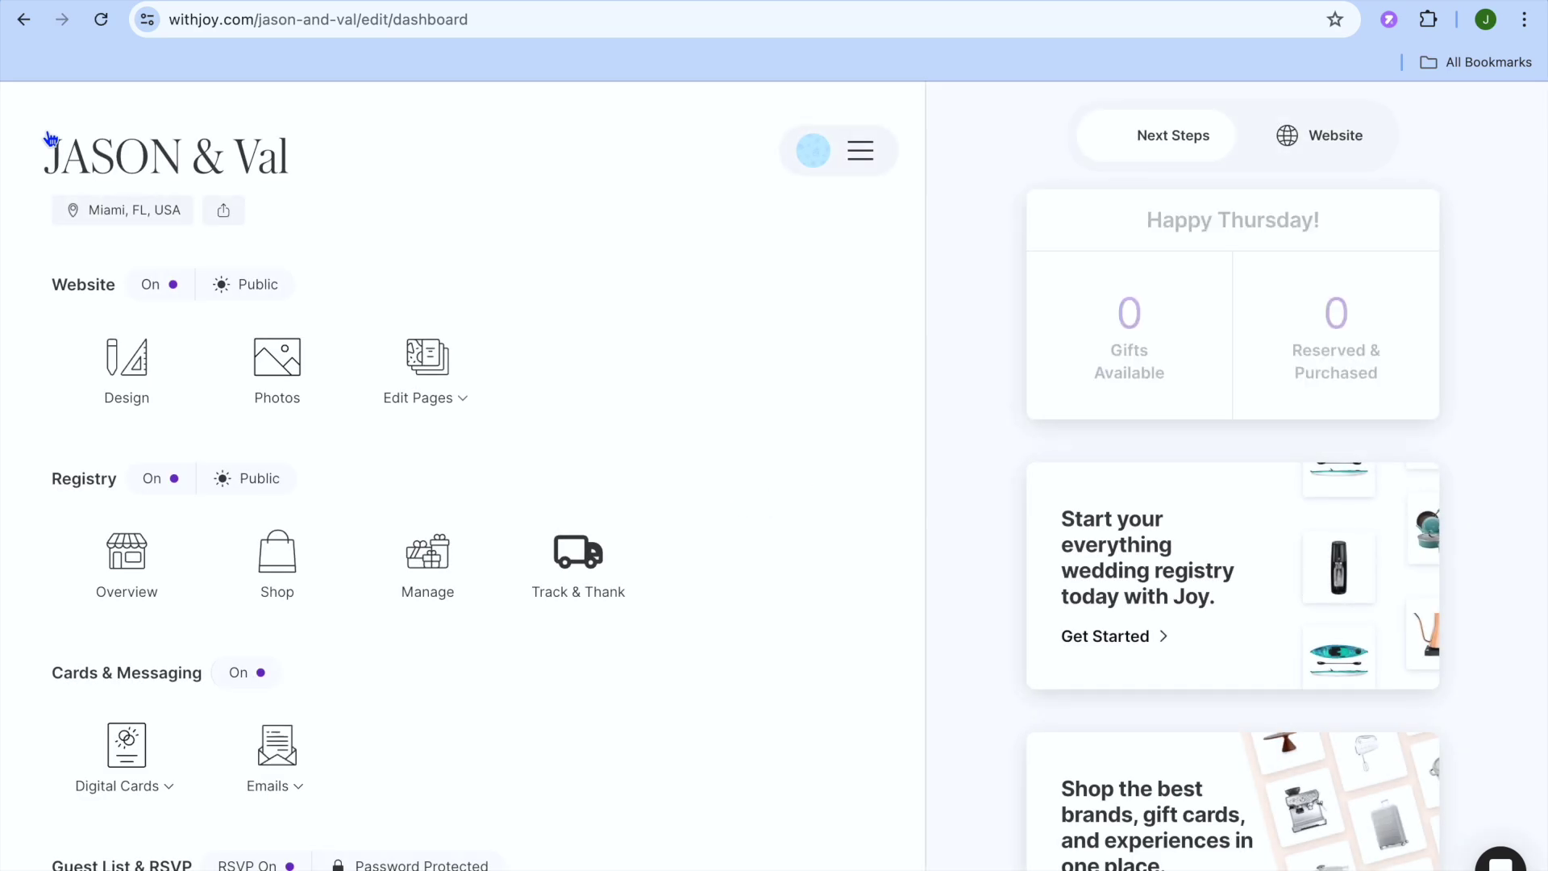
pyautogui.click(443, 414)
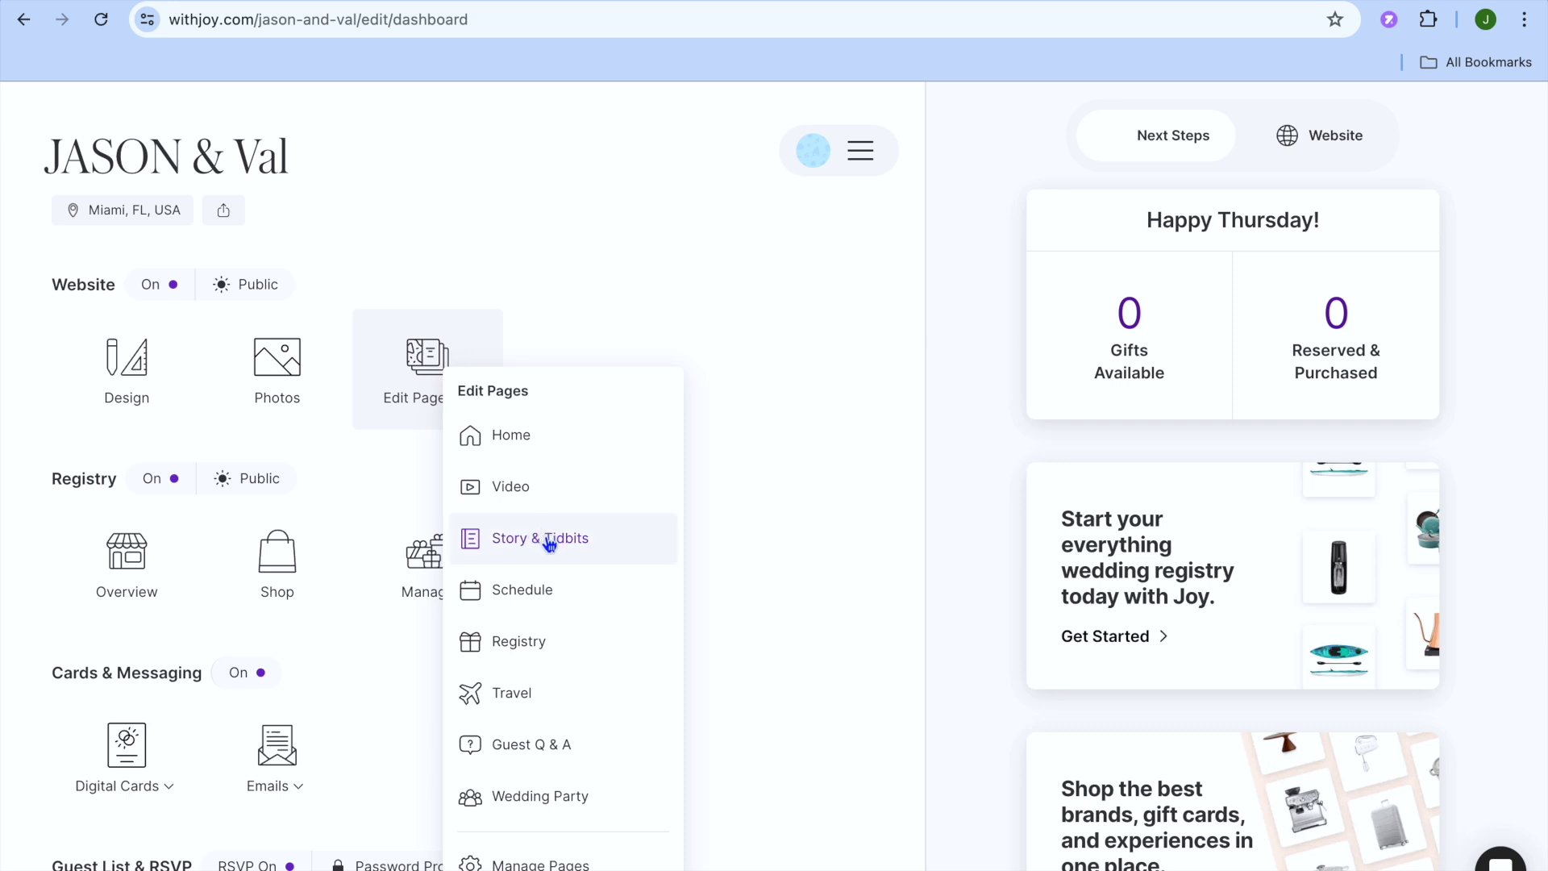
# Open the Registry page editor and start the gift registry setup.
pyautogui.click(506, 646)
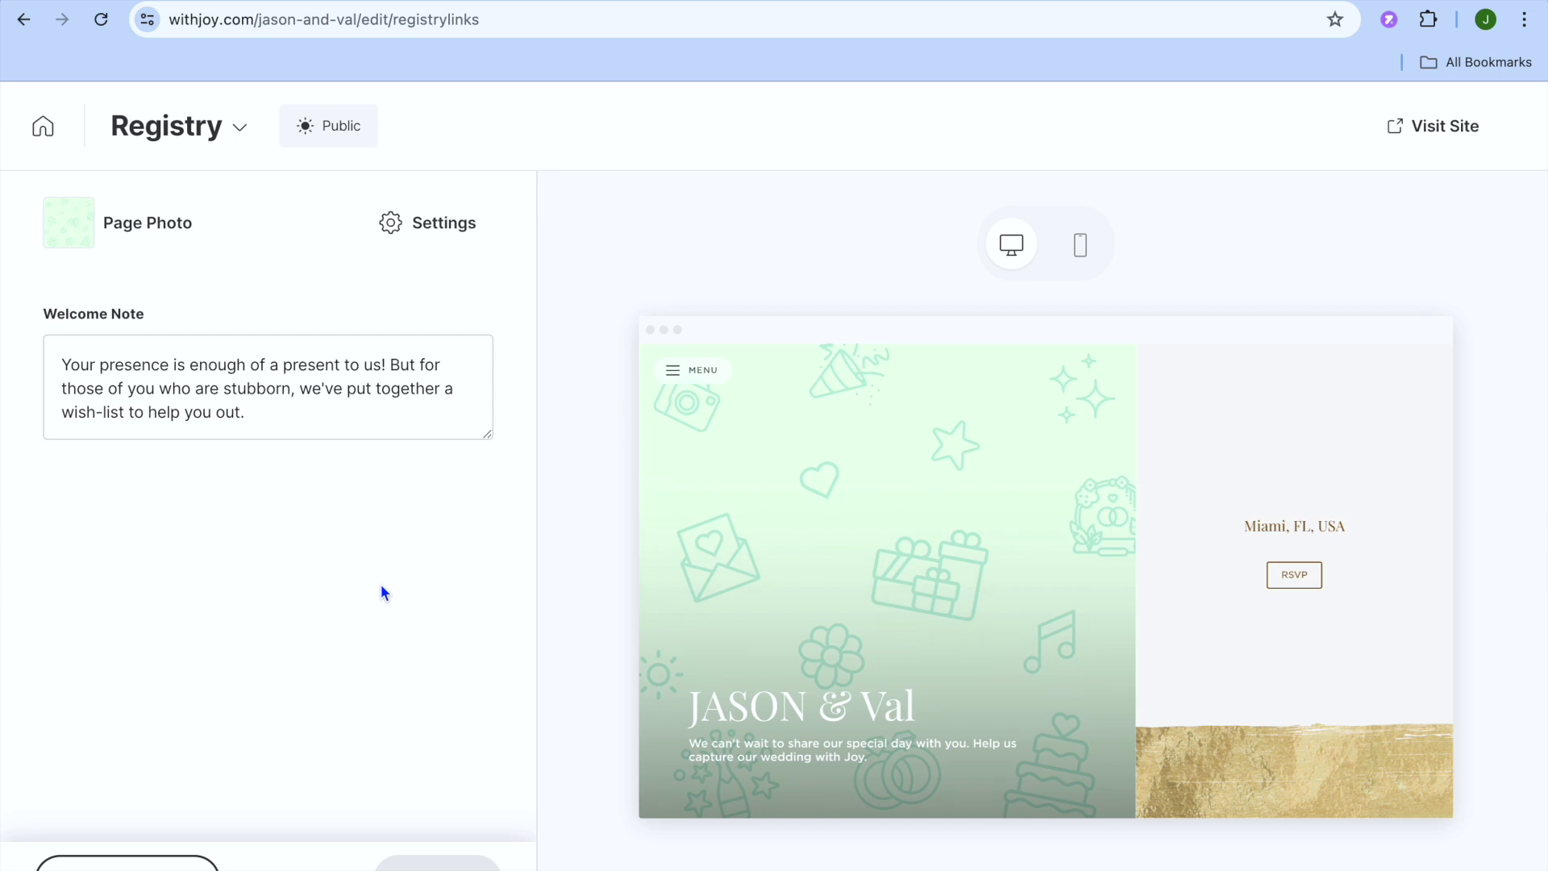
pyautogui.click(179, 862)
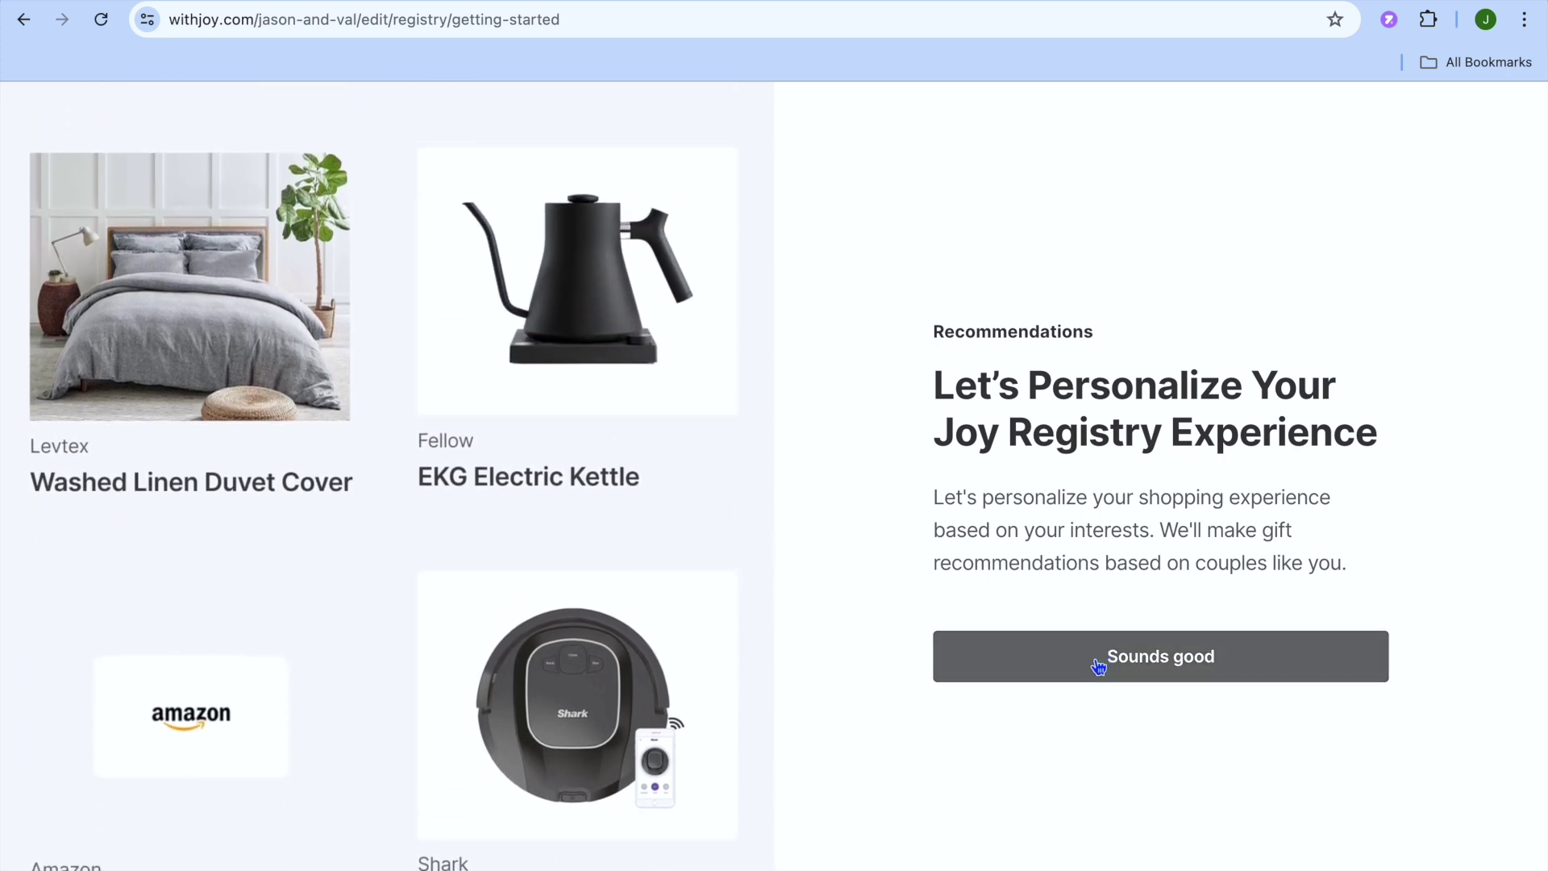
# Turn on gift recommendations, zero-fee cash funds and experience picks, and accept the universal registry.
pyautogui.click(1098, 666)
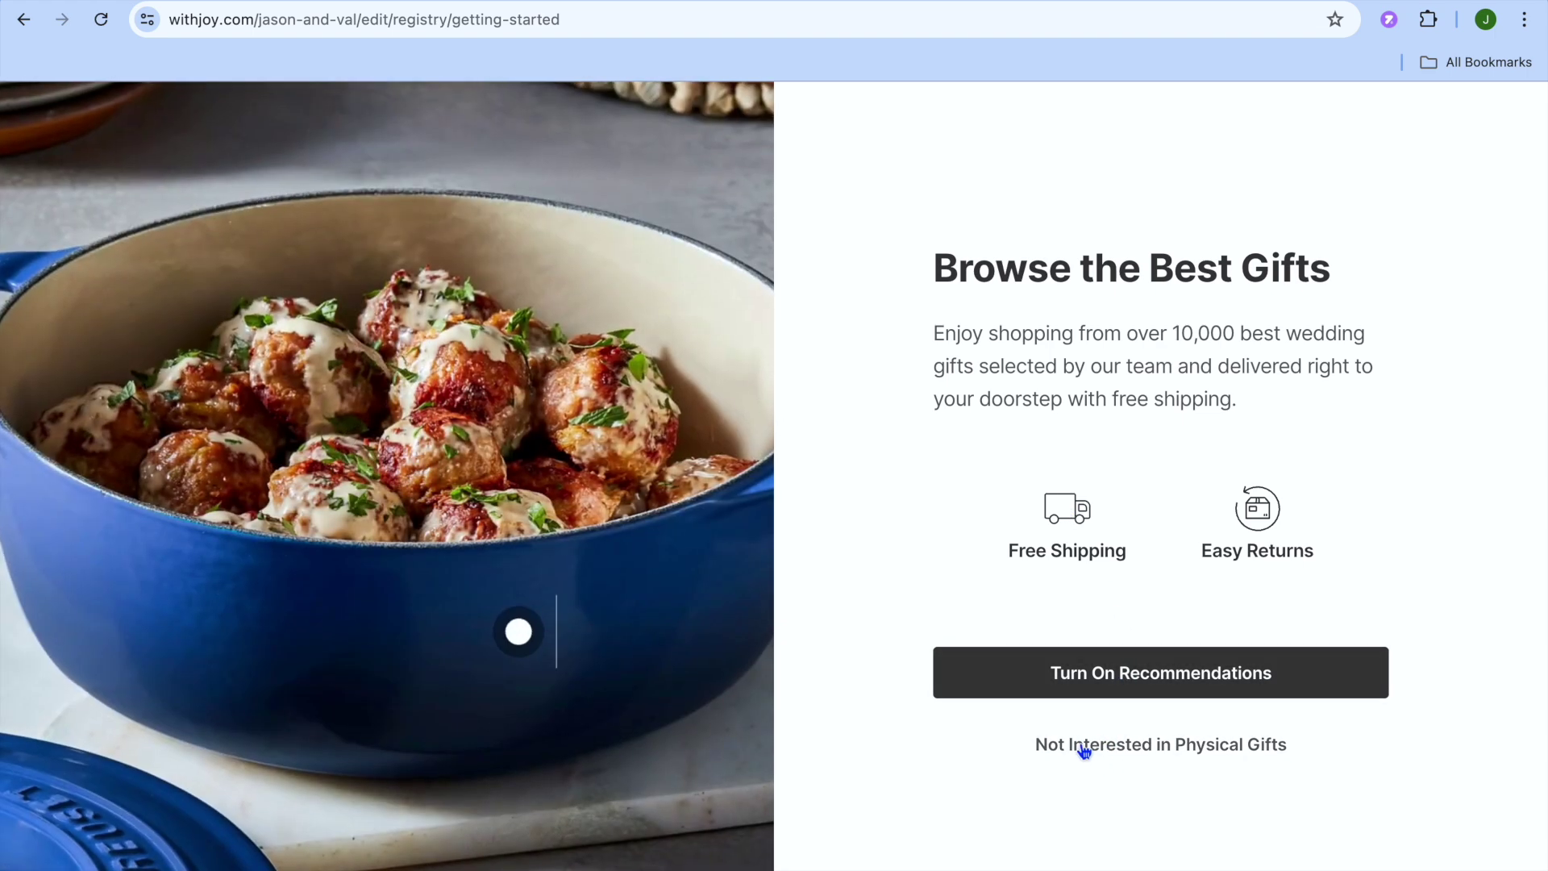
pyautogui.click(1111, 679)
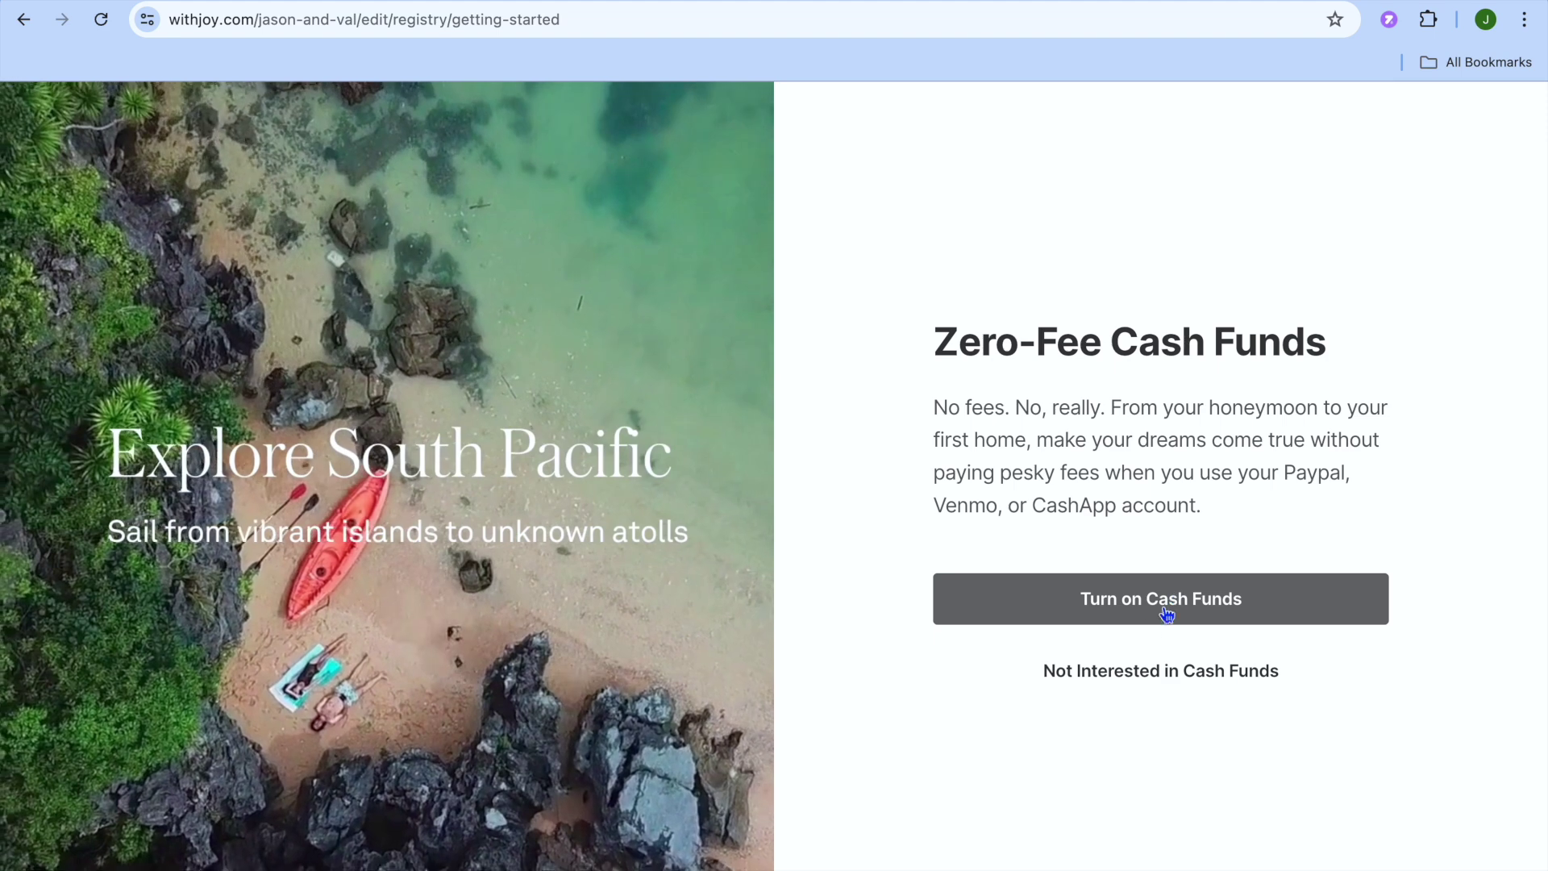
pyautogui.click(1167, 614)
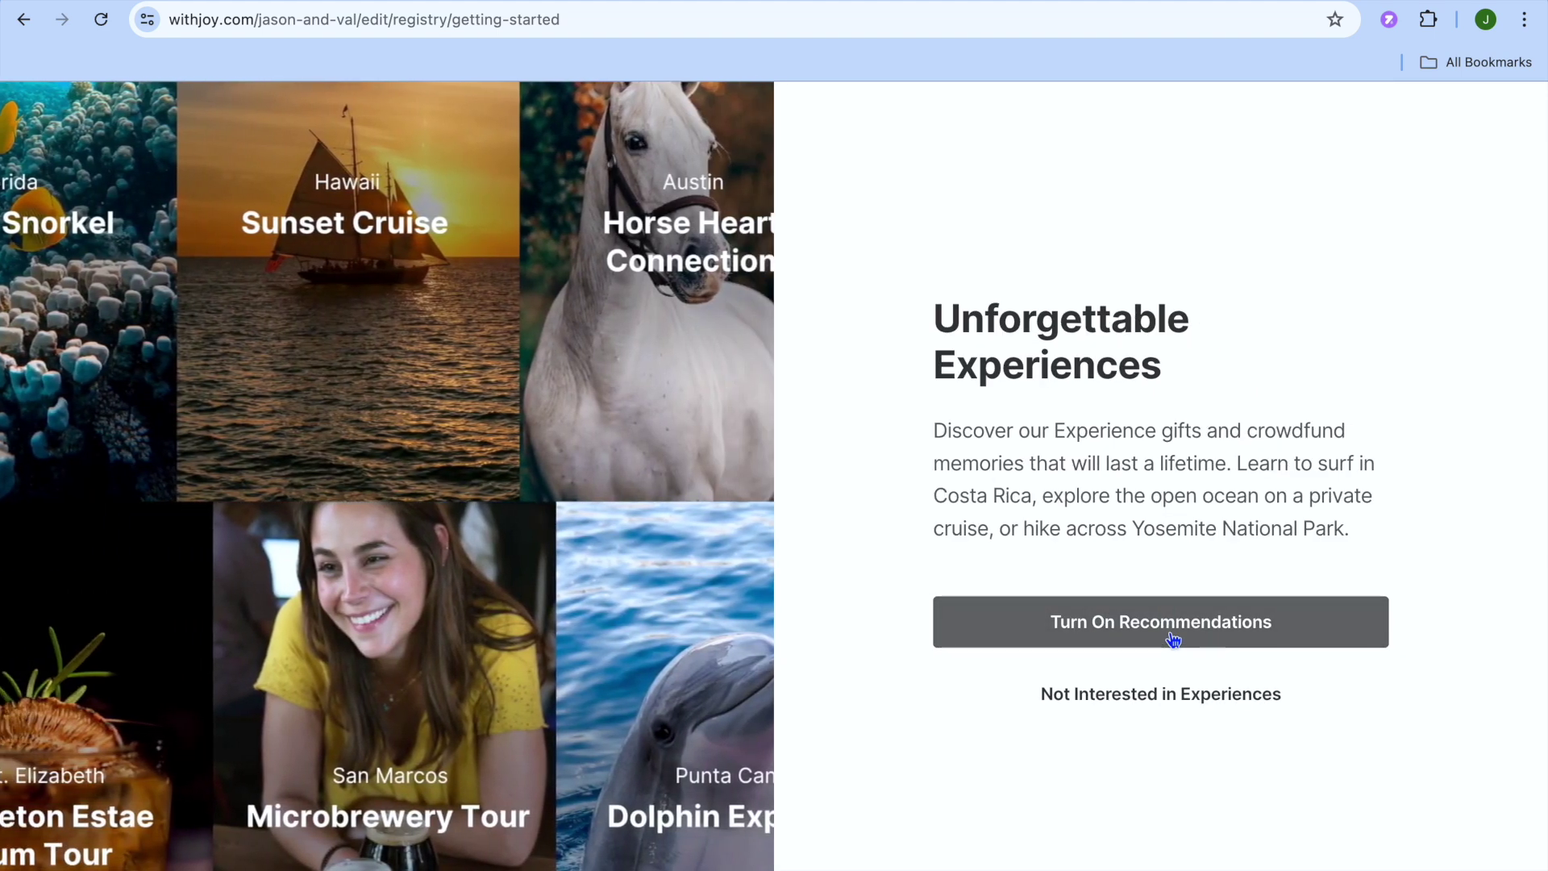
pyautogui.click(1174, 629)
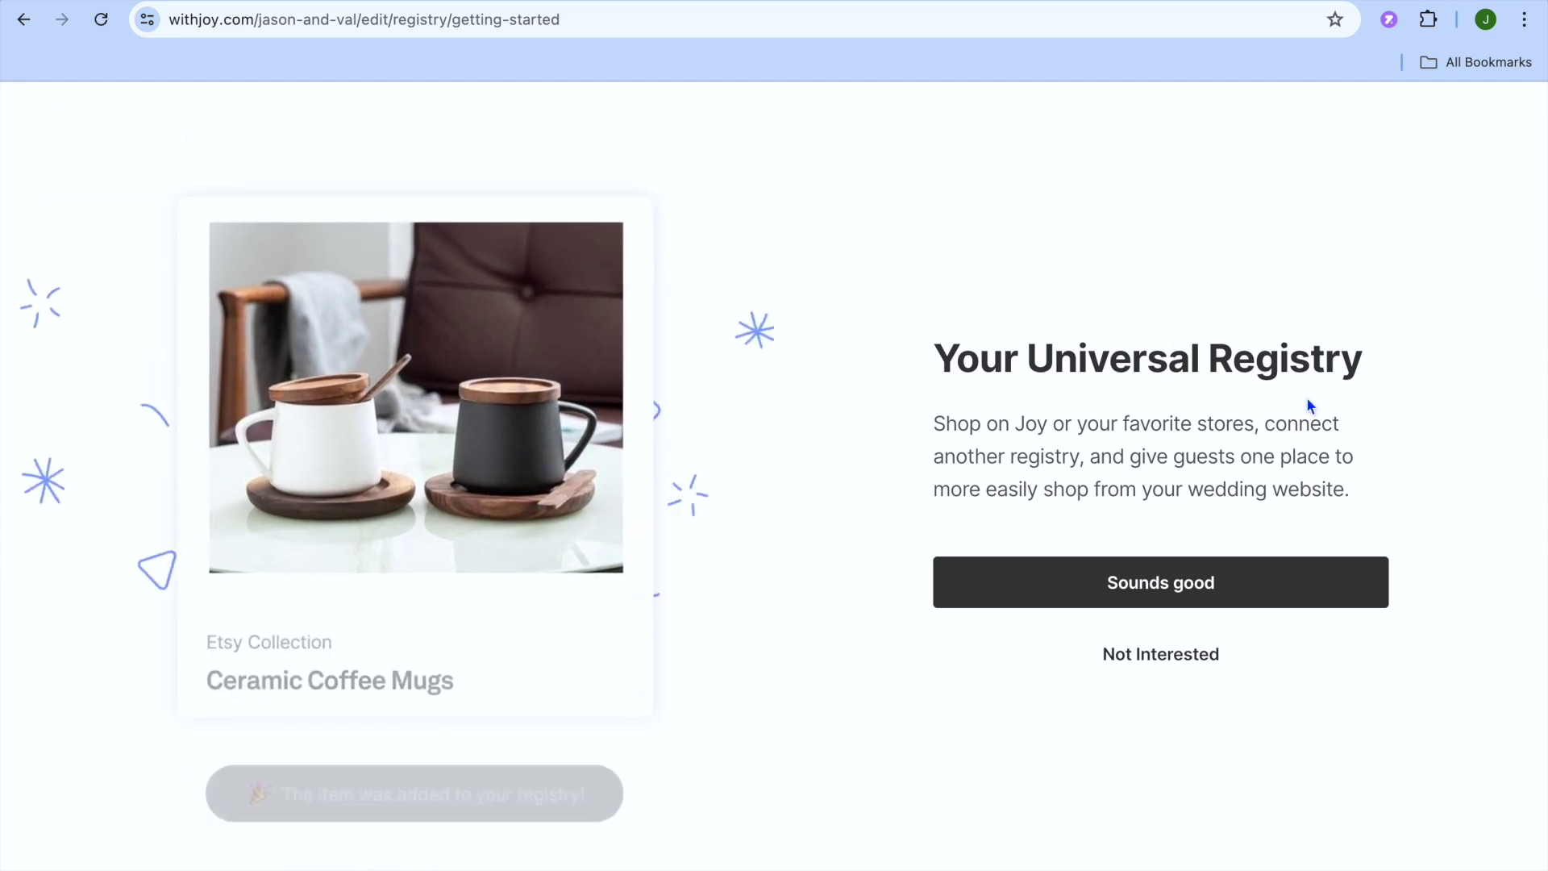
pyautogui.click(1169, 586)
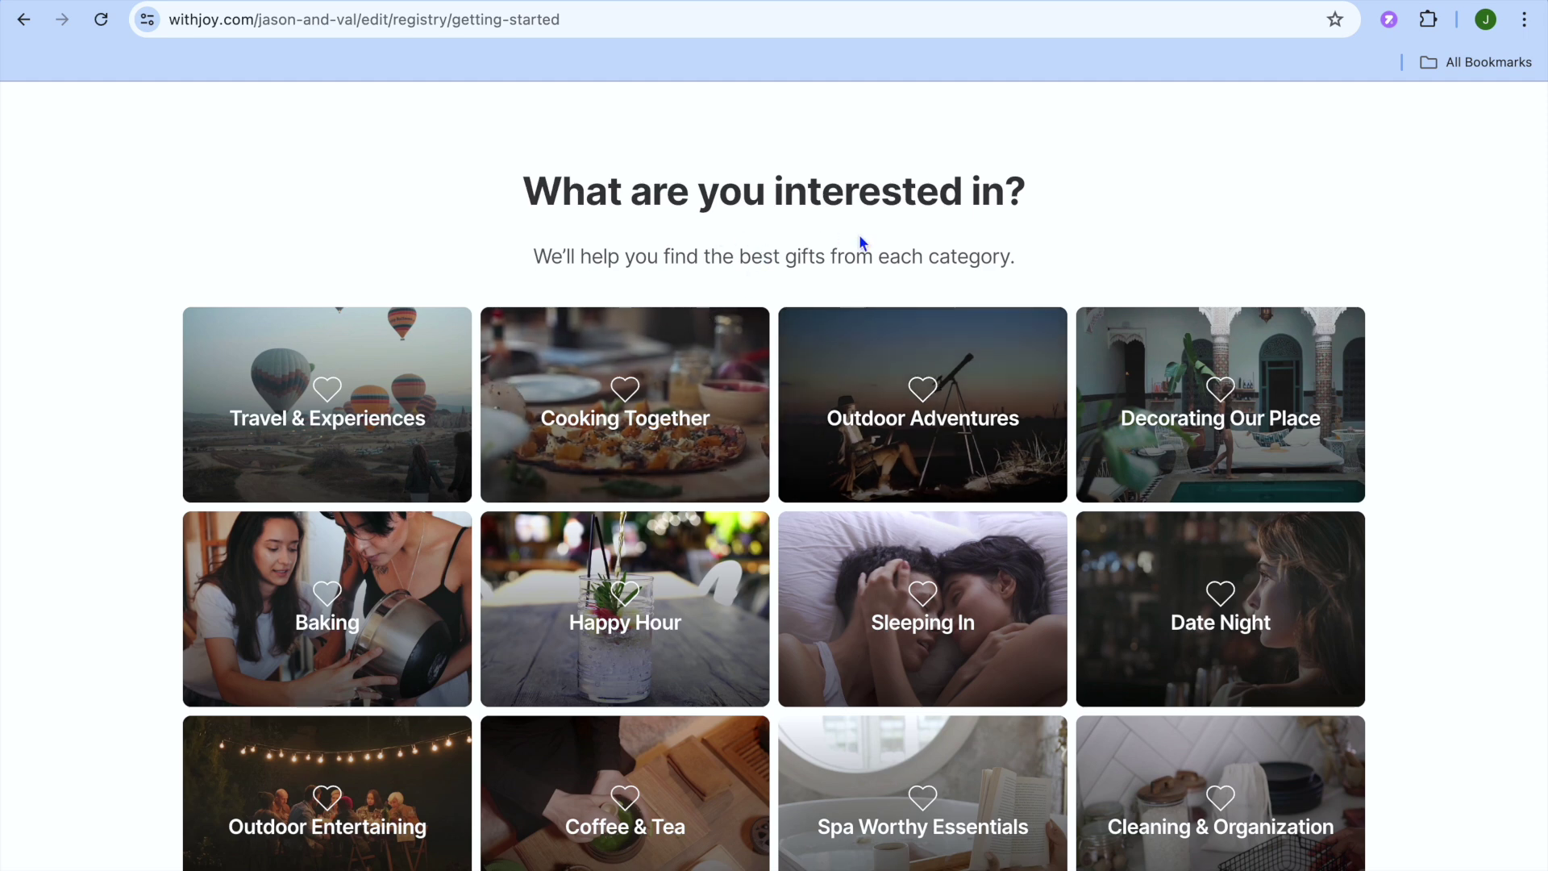
# Select Travel & Experiences, Decorating Our Place, Baking and Sleeping In, then accept Register Now, Save Later.
pyautogui.click(322, 409)
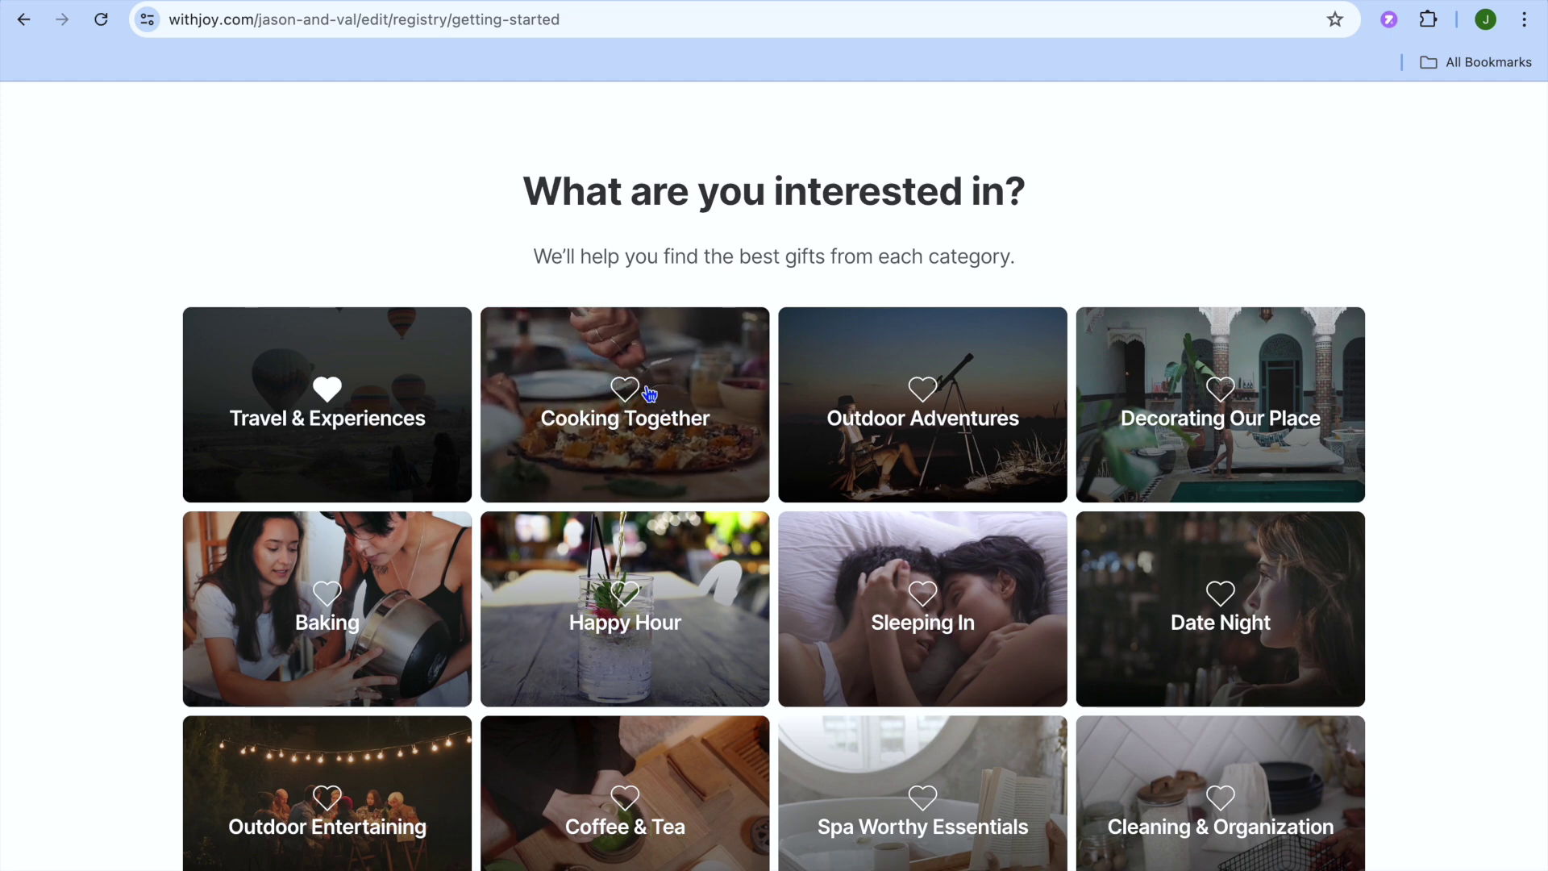
pyautogui.click(1240, 392)
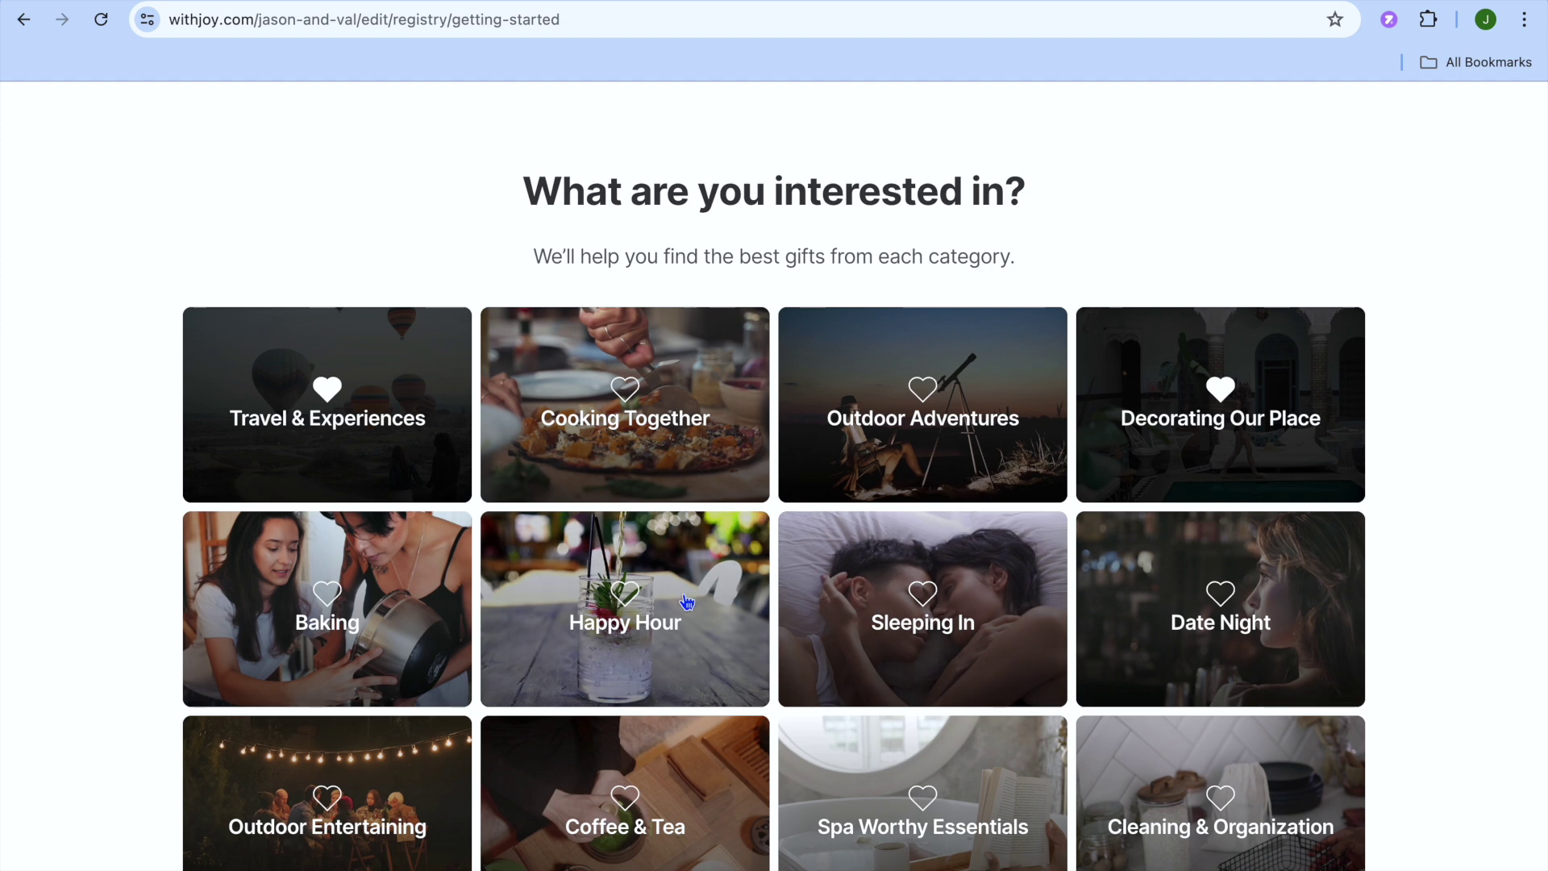
pyautogui.click(331, 613)
pyautogui.click(947, 613)
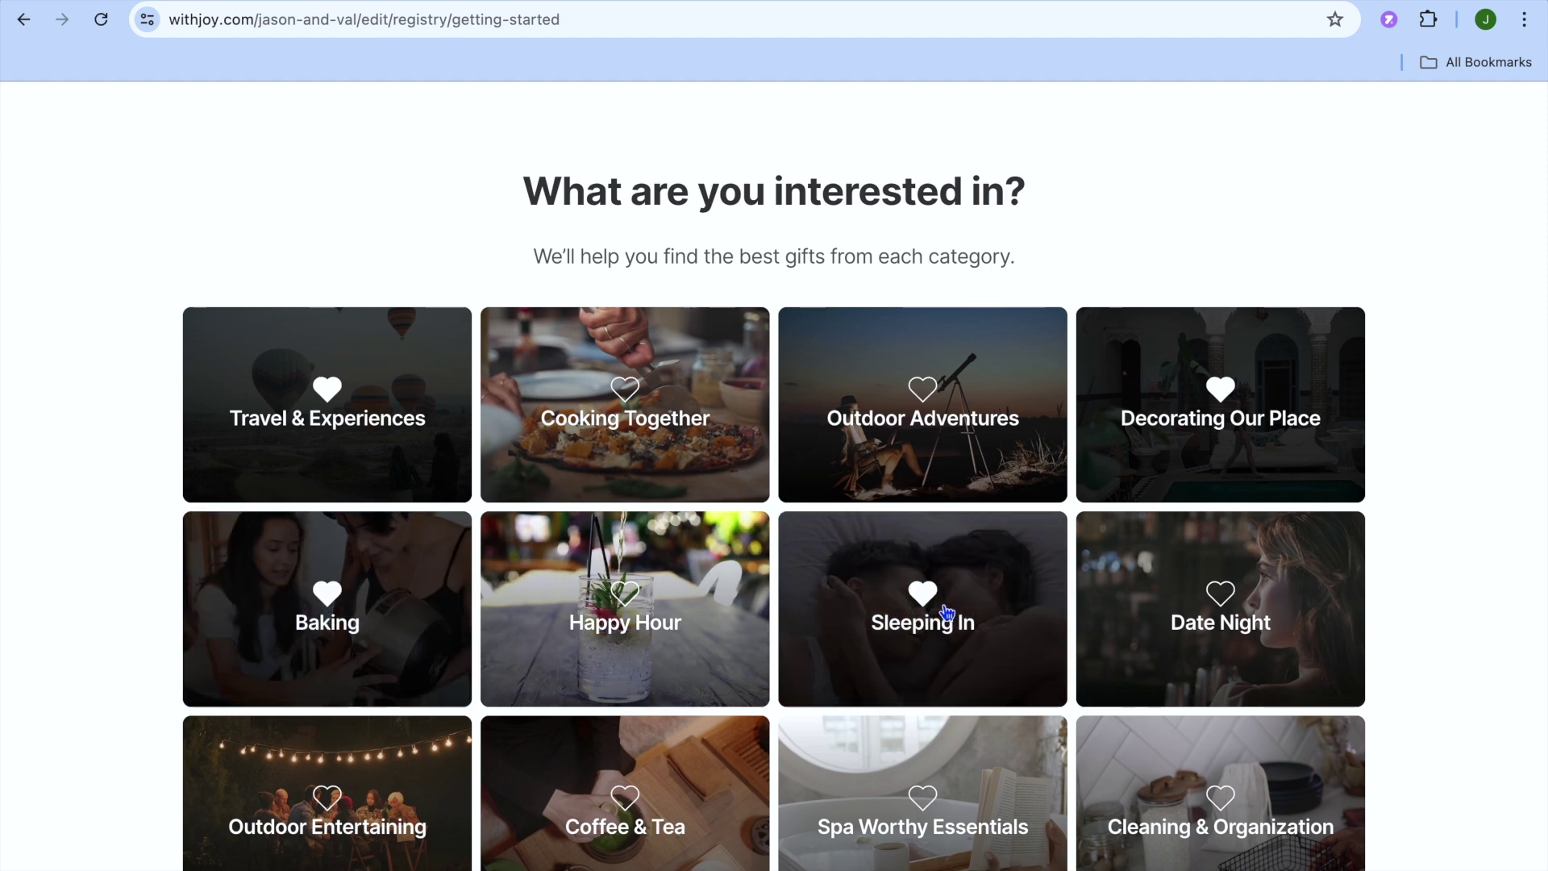
pyautogui.scroll(-3, 1491, 580)
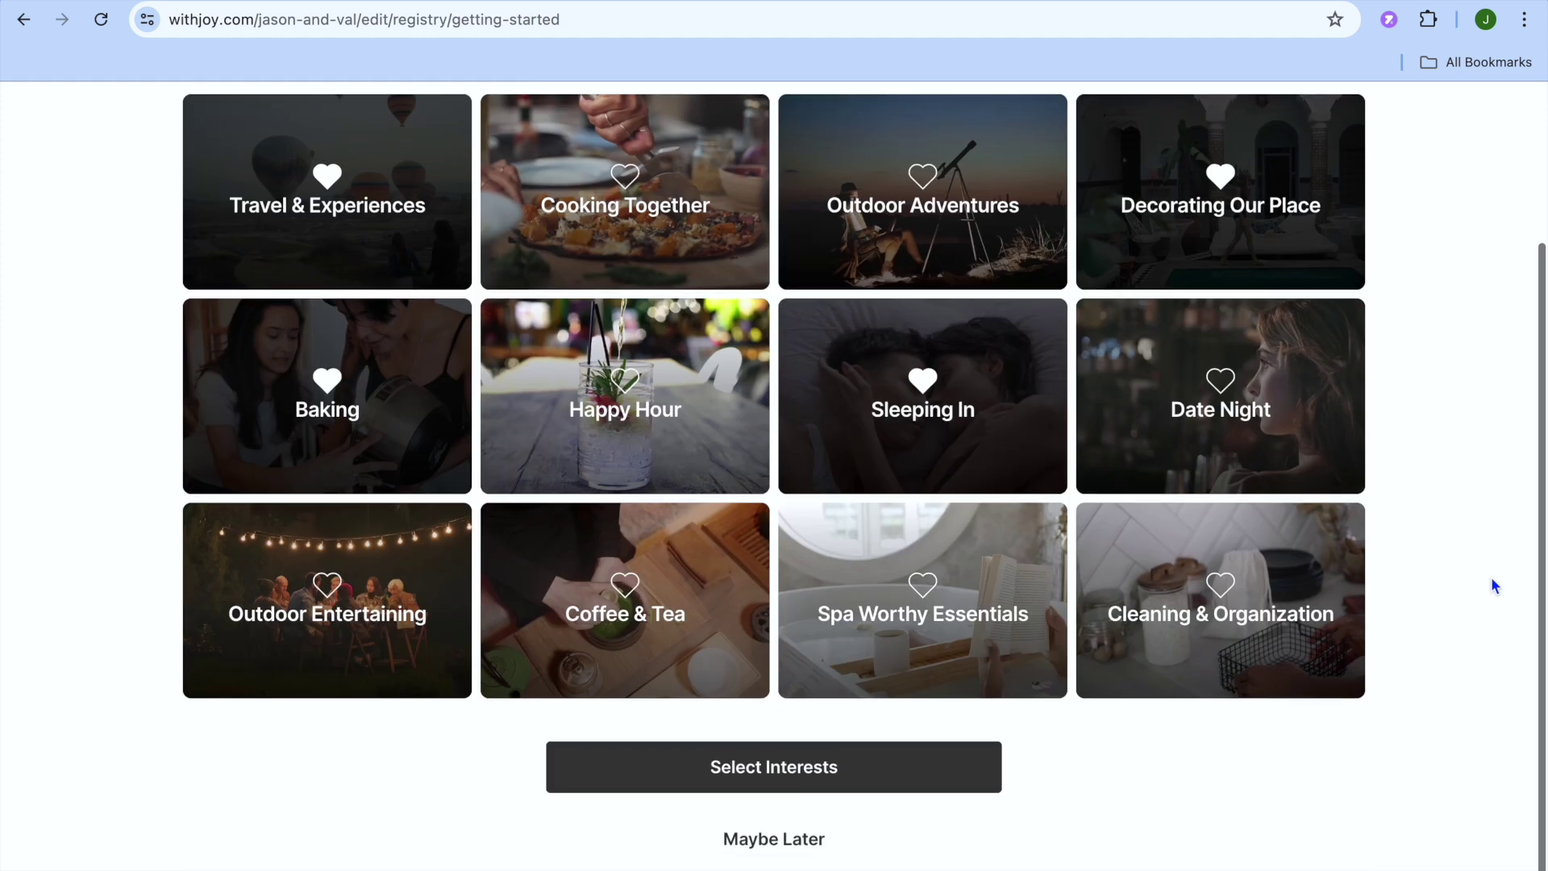
pyautogui.click(870, 782)
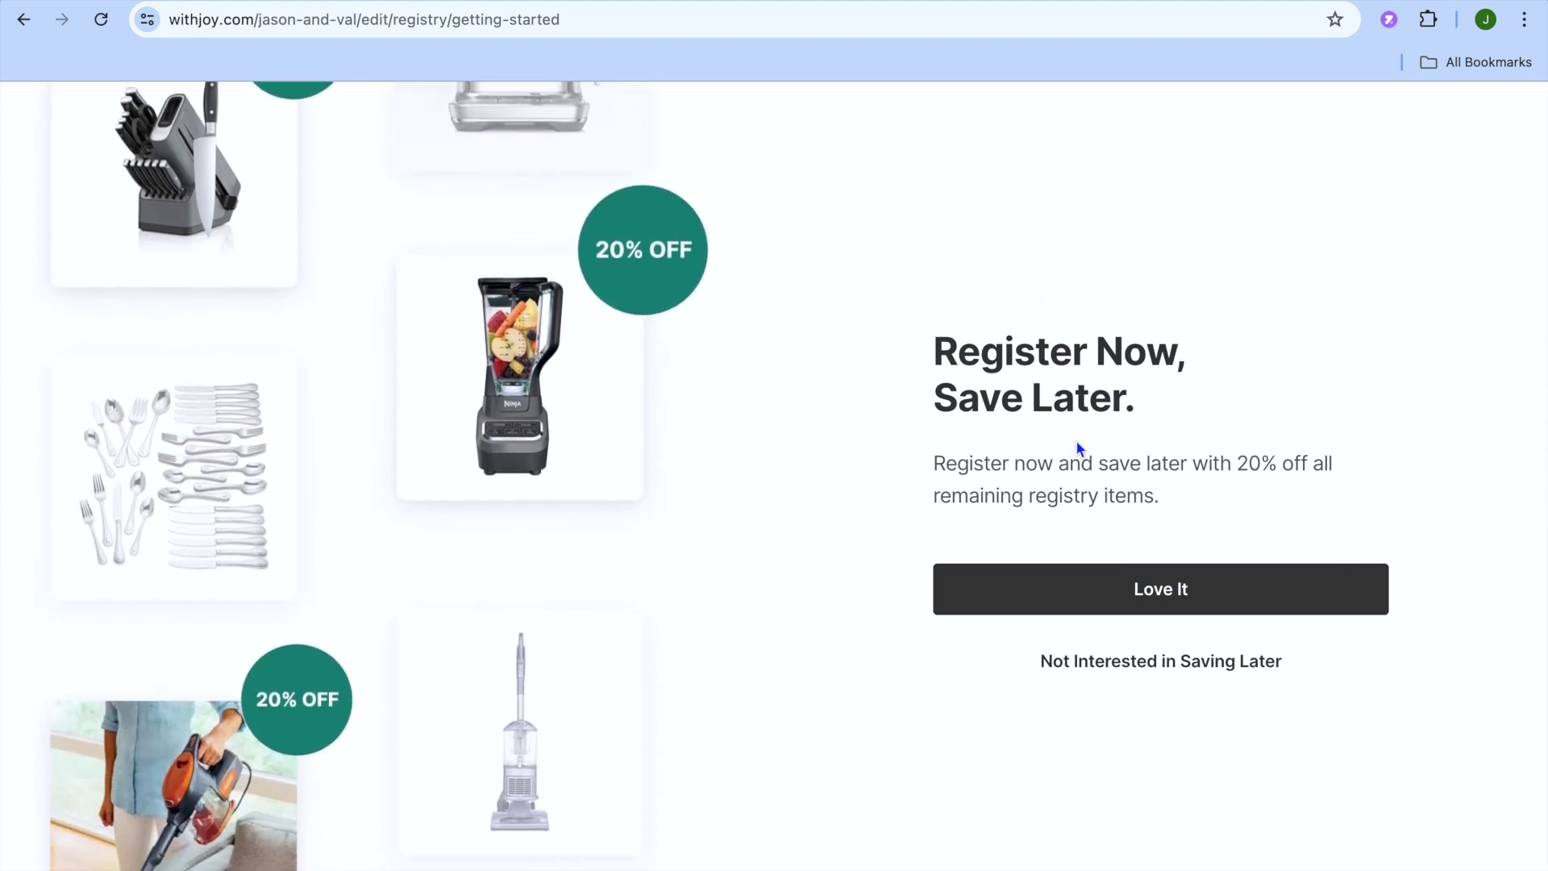
pyautogui.click(1142, 590)
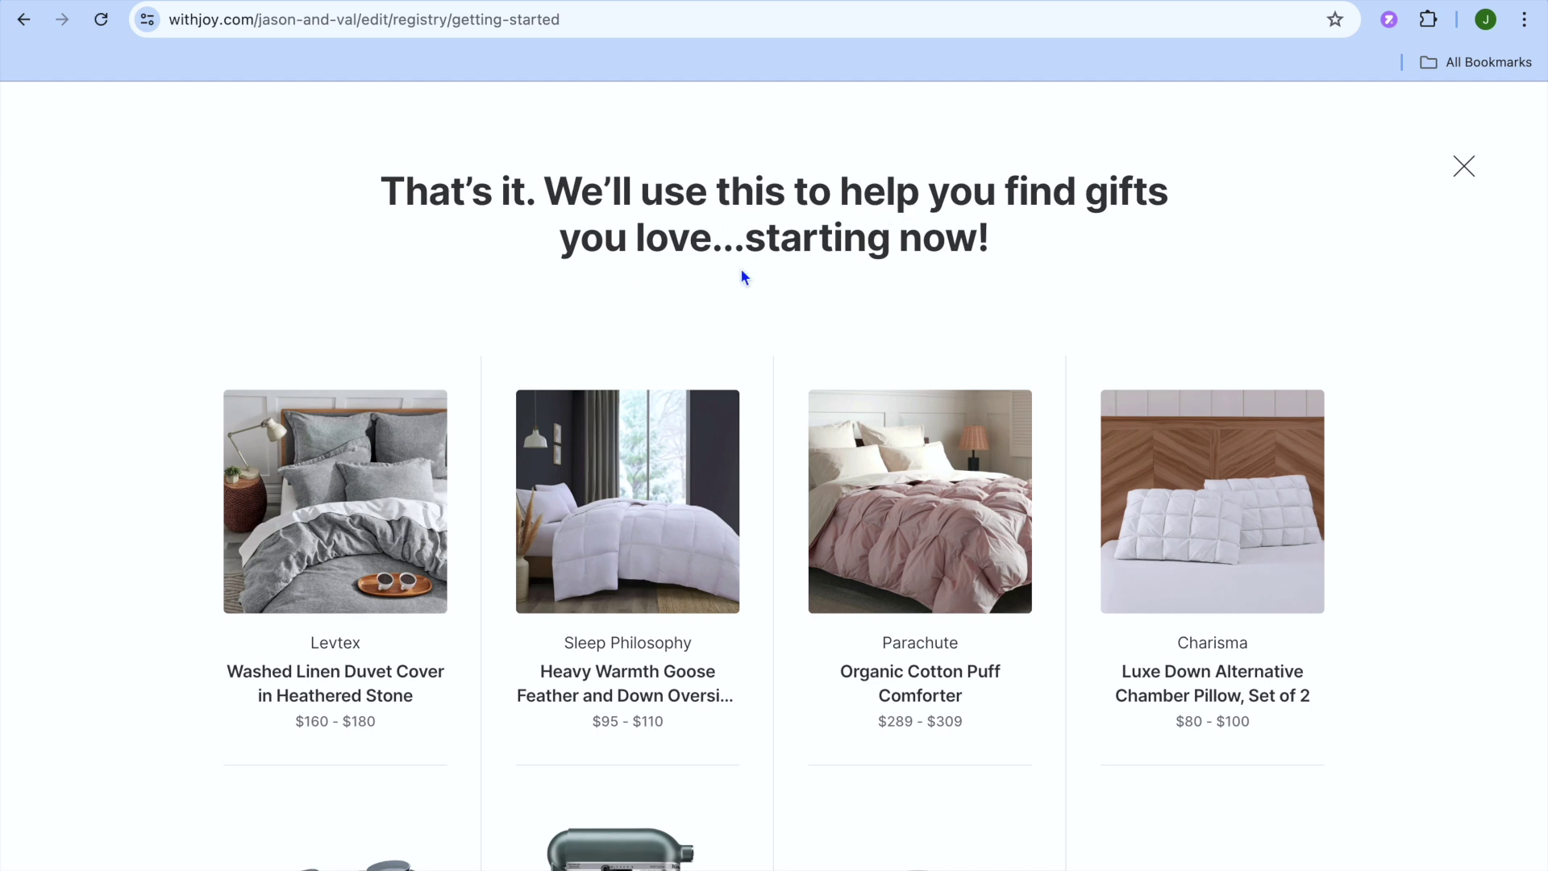
# Add the Anchor Hocking 10-Piece Mixing Bowl Set ($50) to the registry.
pyautogui.moveTo(1099, 408)
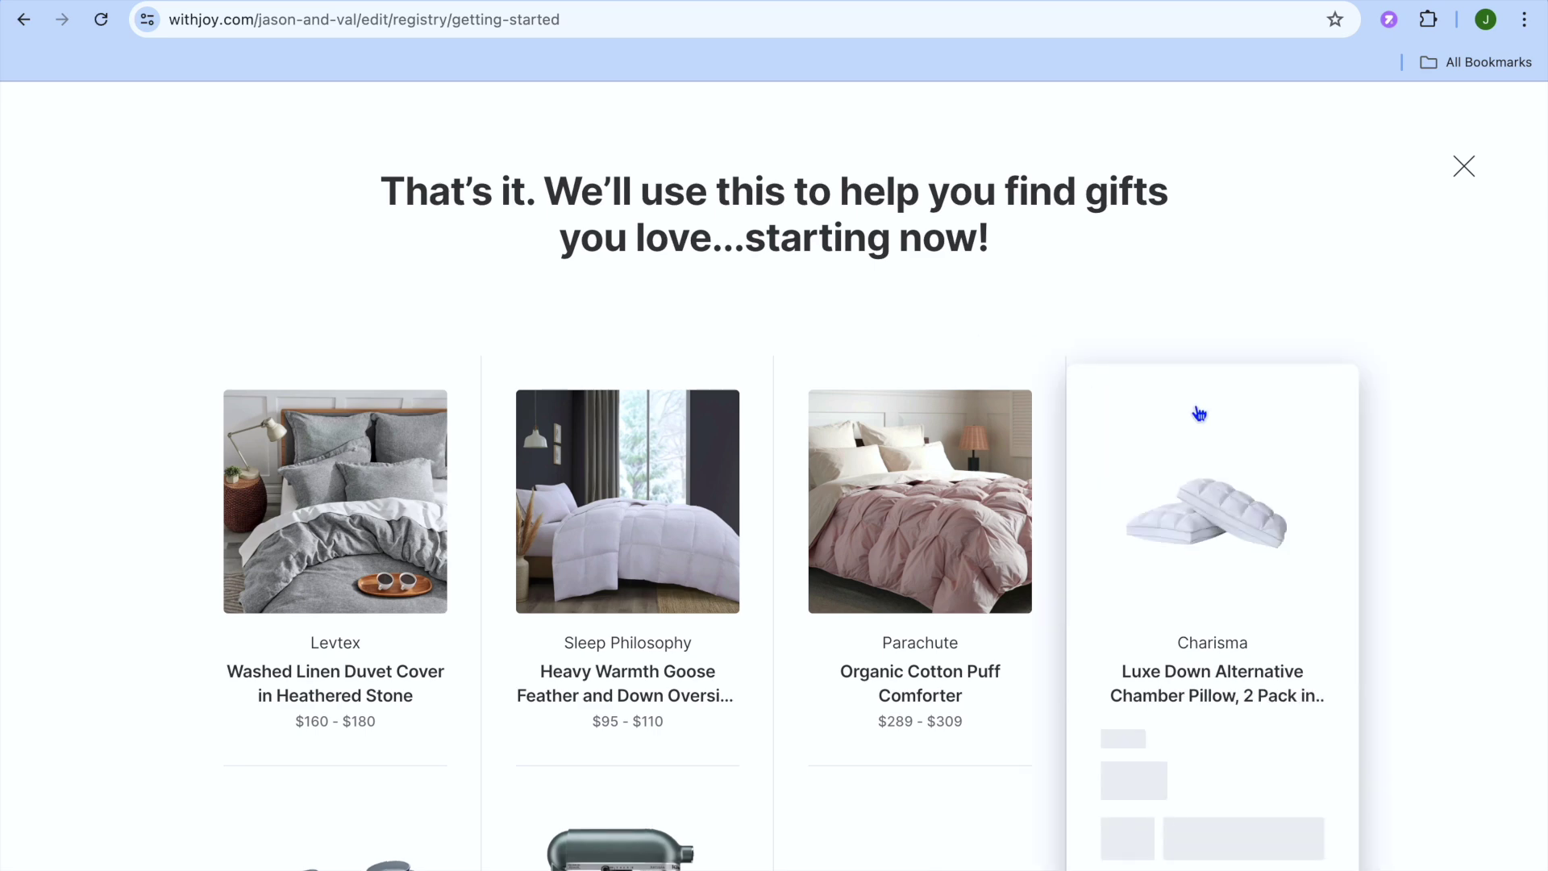
pyautogui.scroll(-1, 919, 483)
pyautogui.moveTo(546, 536)
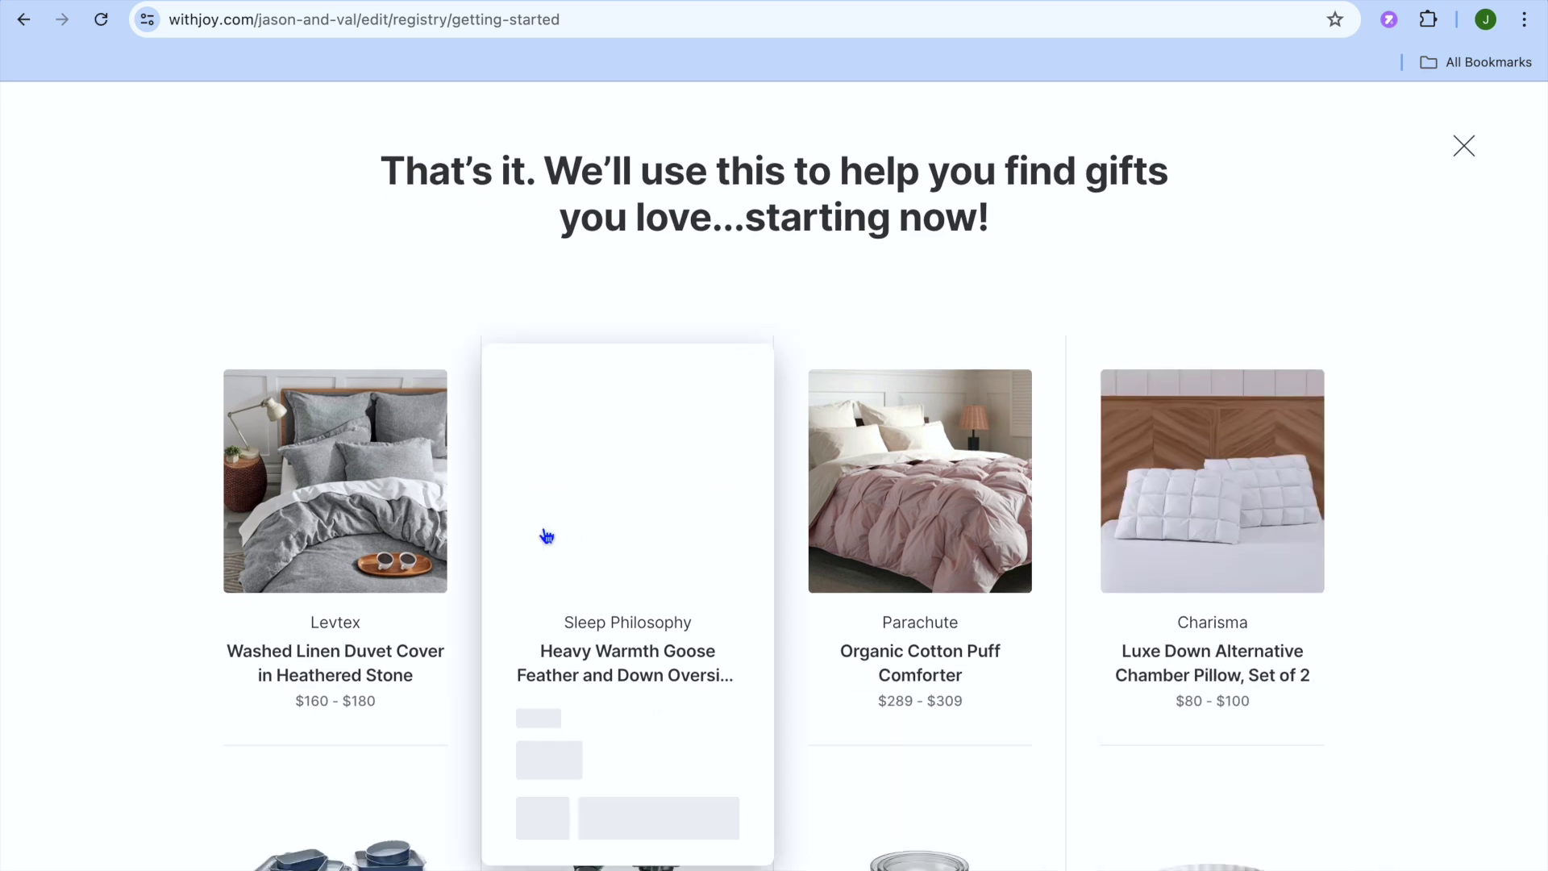
pyautogui.scroll(-5, 545, 536)
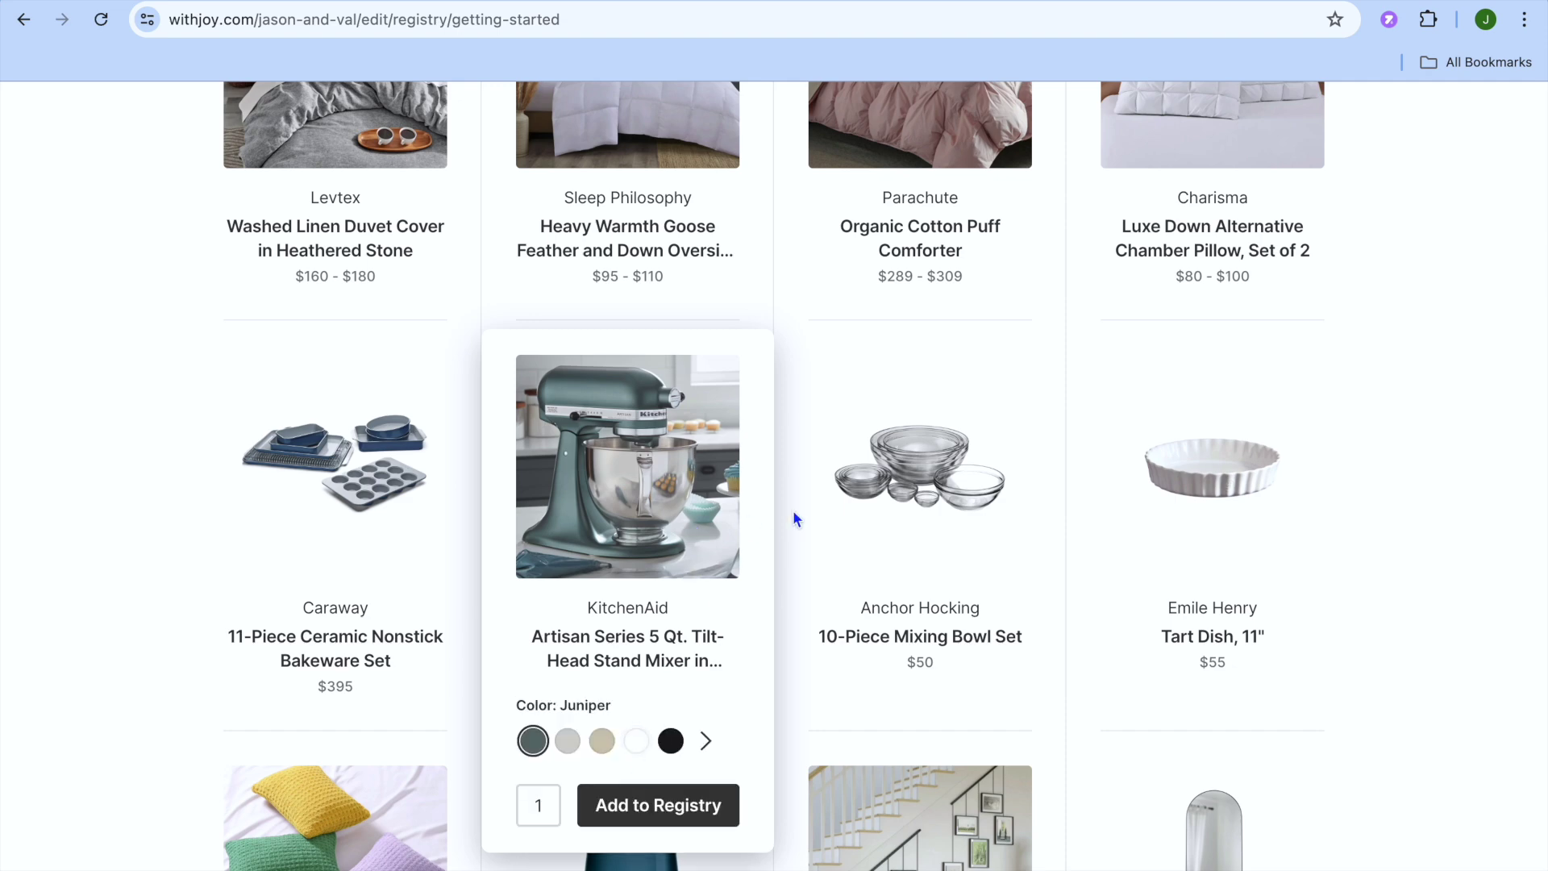
pyautogui.moveTo(936, 542)
pyautogui.click(961, 708)
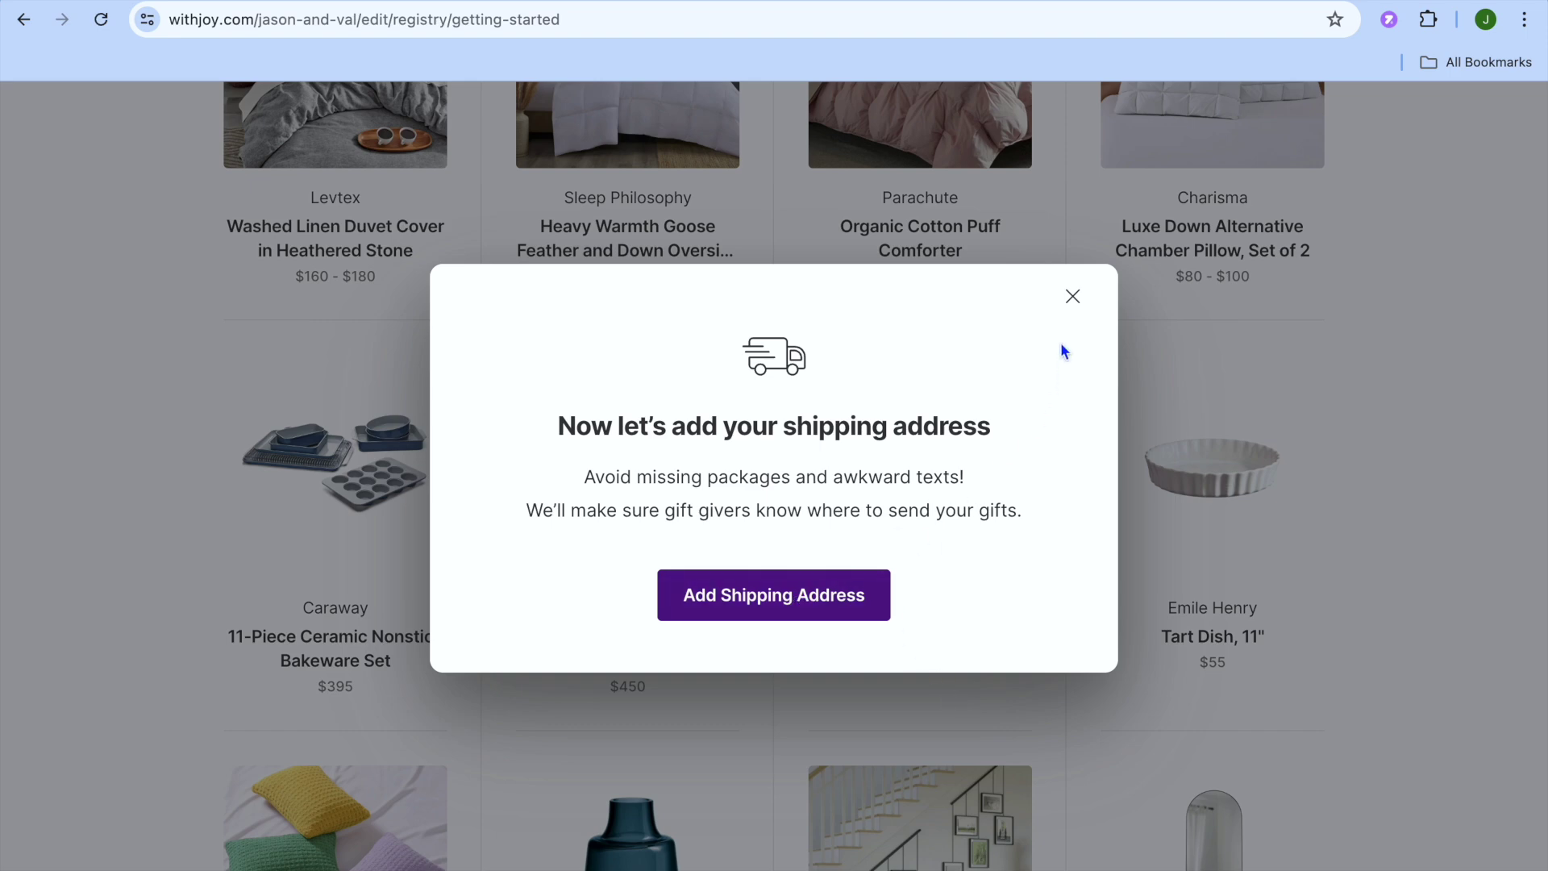
# Dismiss the shipping prompt and the confirmation, then exit setup to the registry overview.
pyautogui.click(1072, 298)
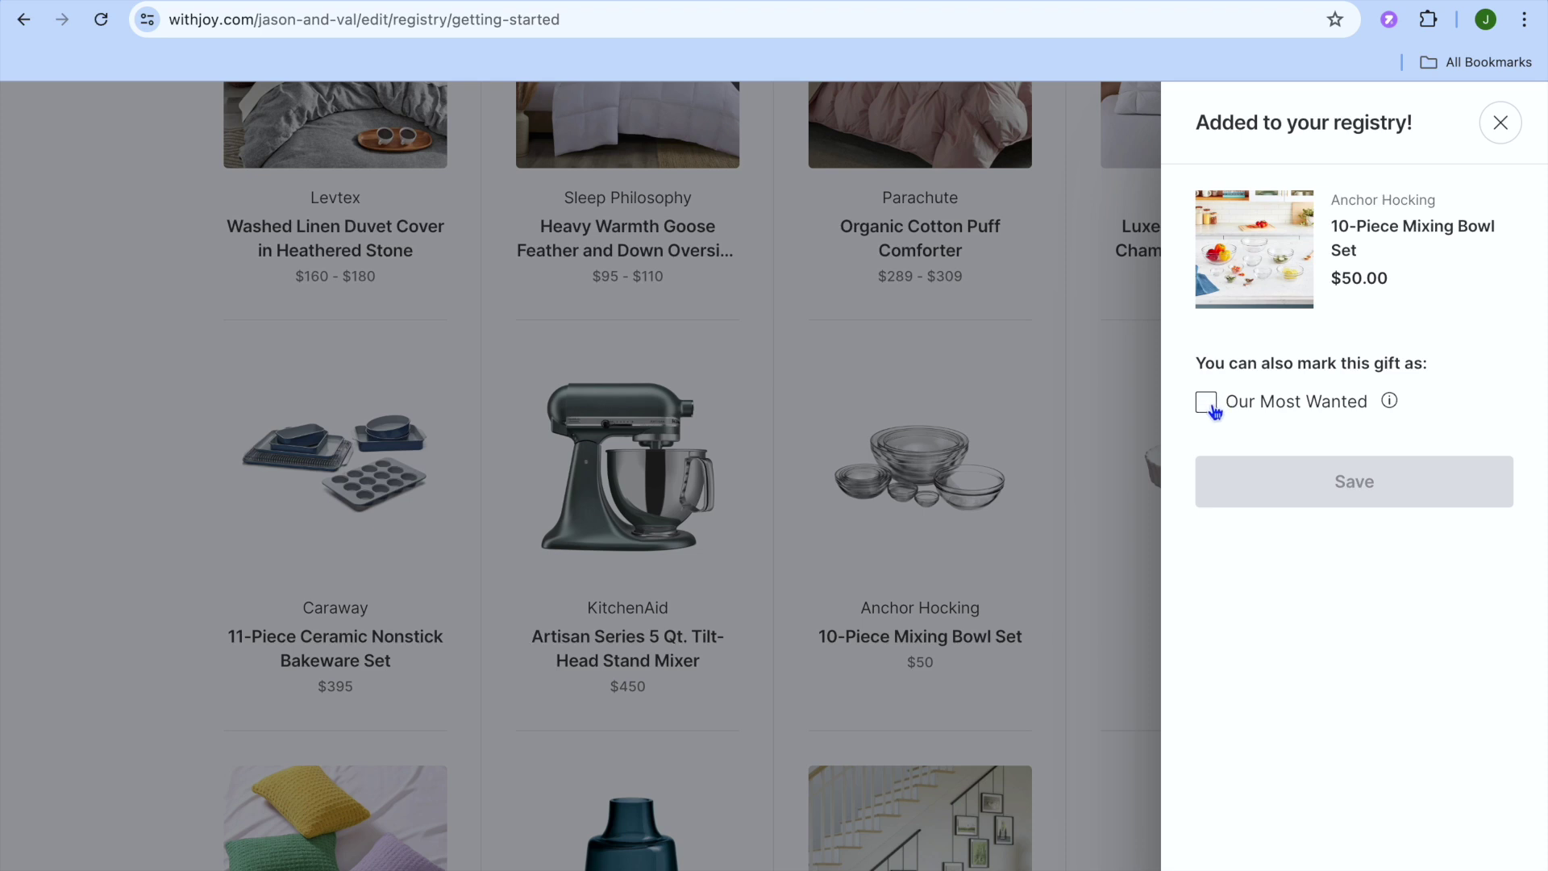
pyautogui.click(1498, 131)
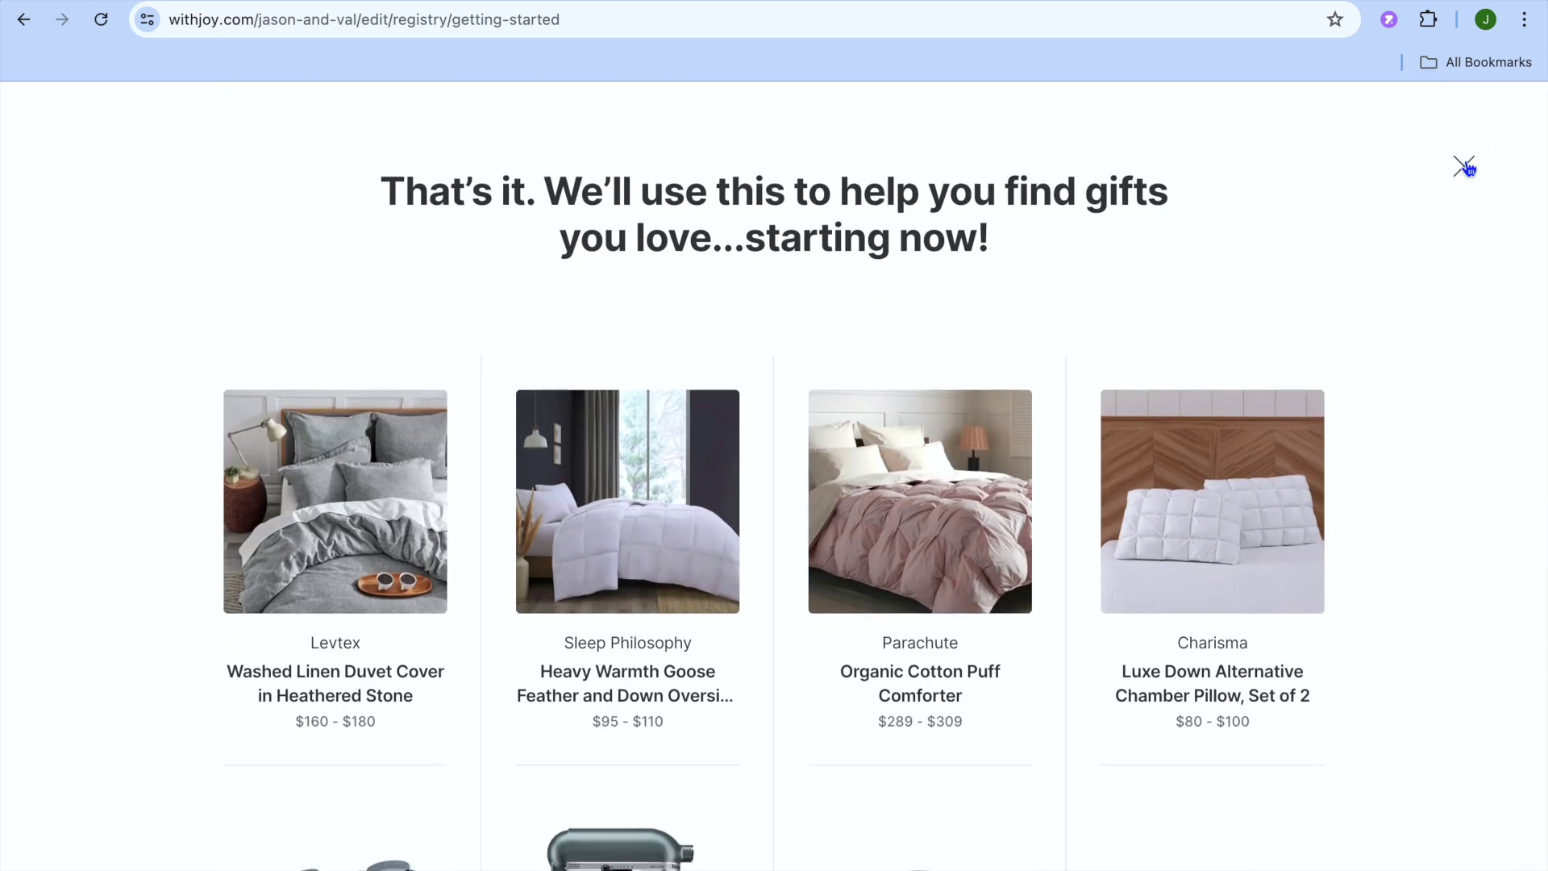
pyautogui.click(1465, 165)
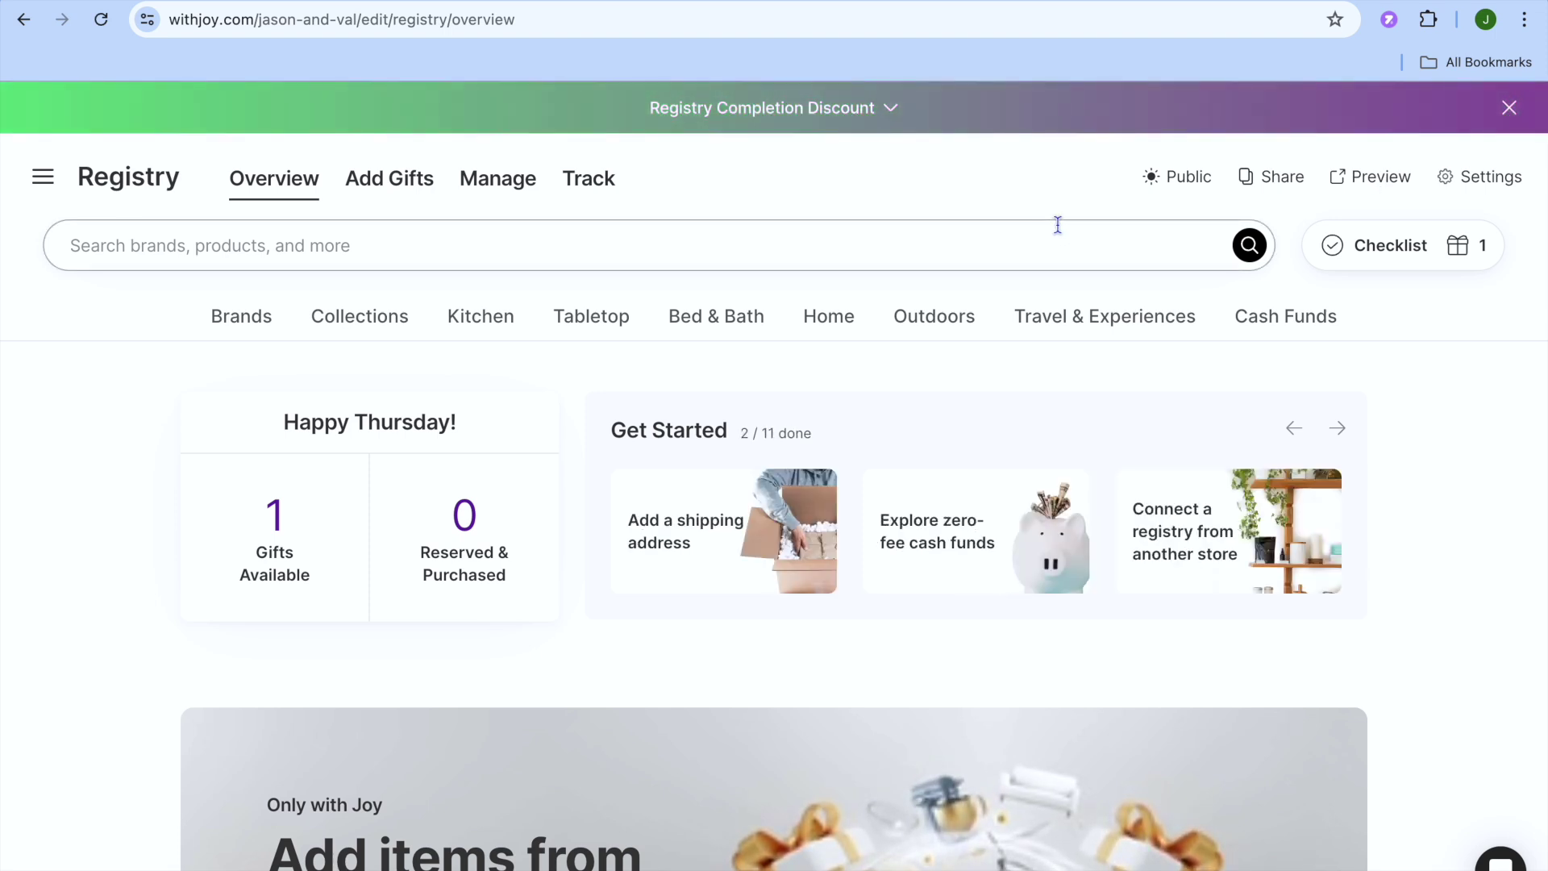
# Preview the registry as guests see it, then return to the overview and go to the Event Dashboard.
pyautogui.click(1364, 184)
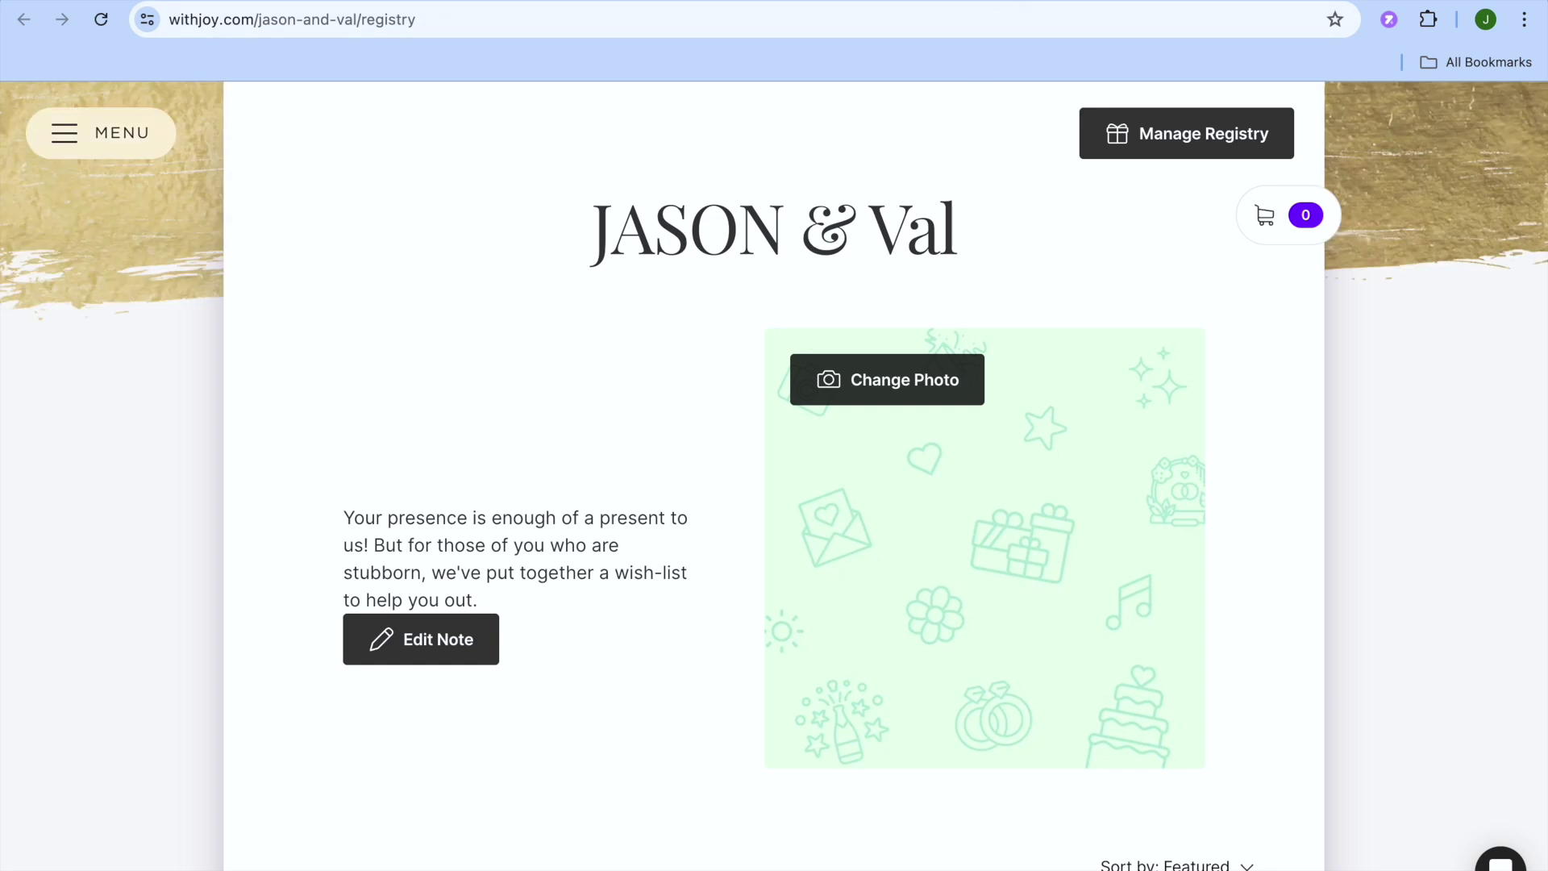
pyautogui.hotkey('ctrl', 'w')
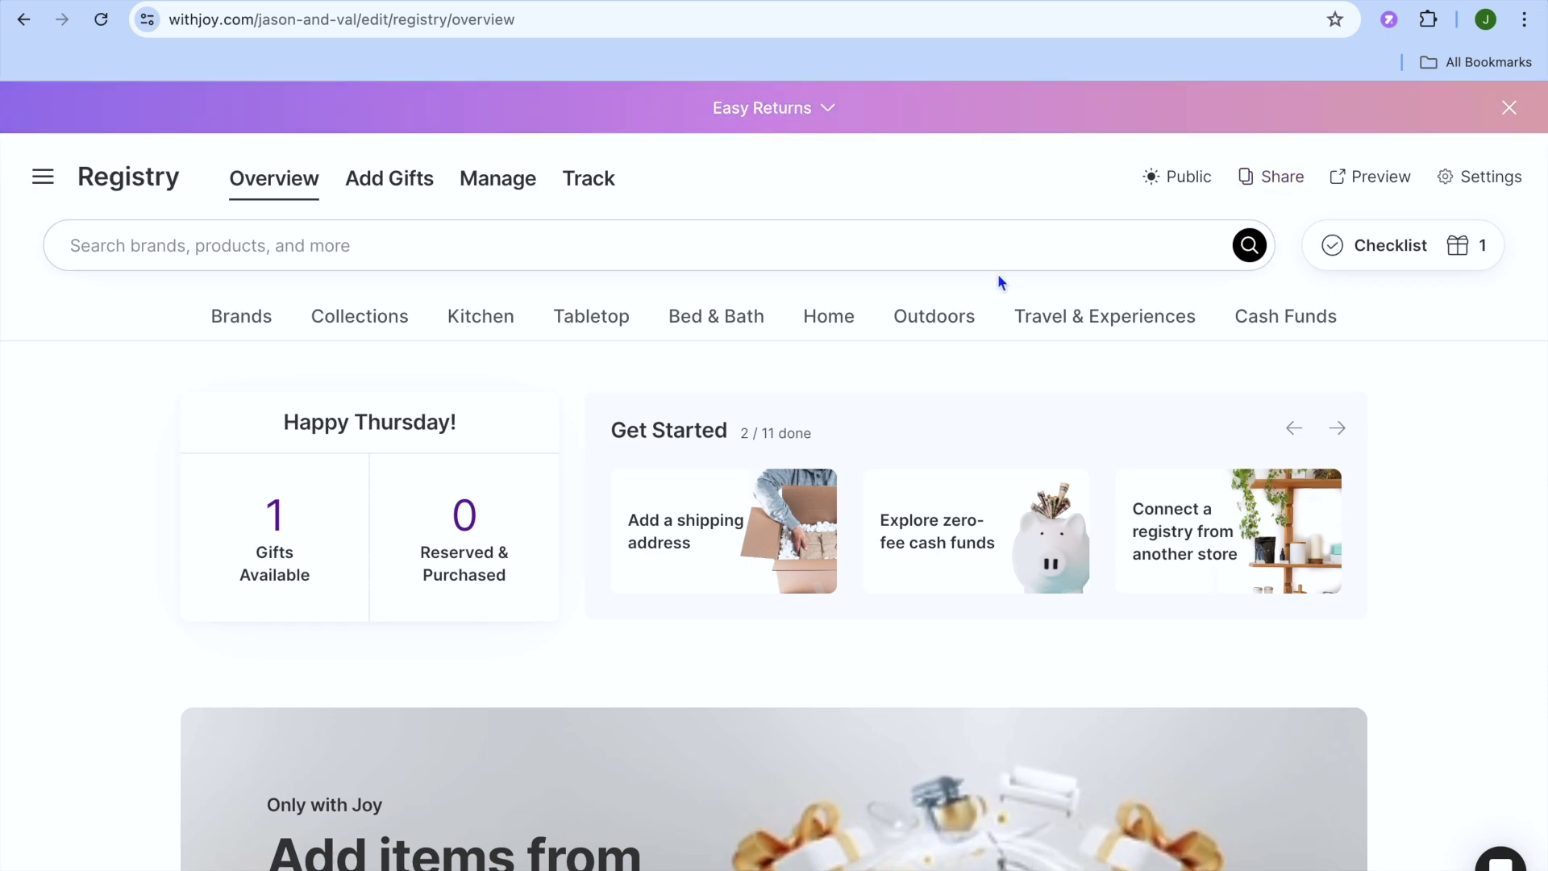
pyautogui.scroll(-5, 792, 579)
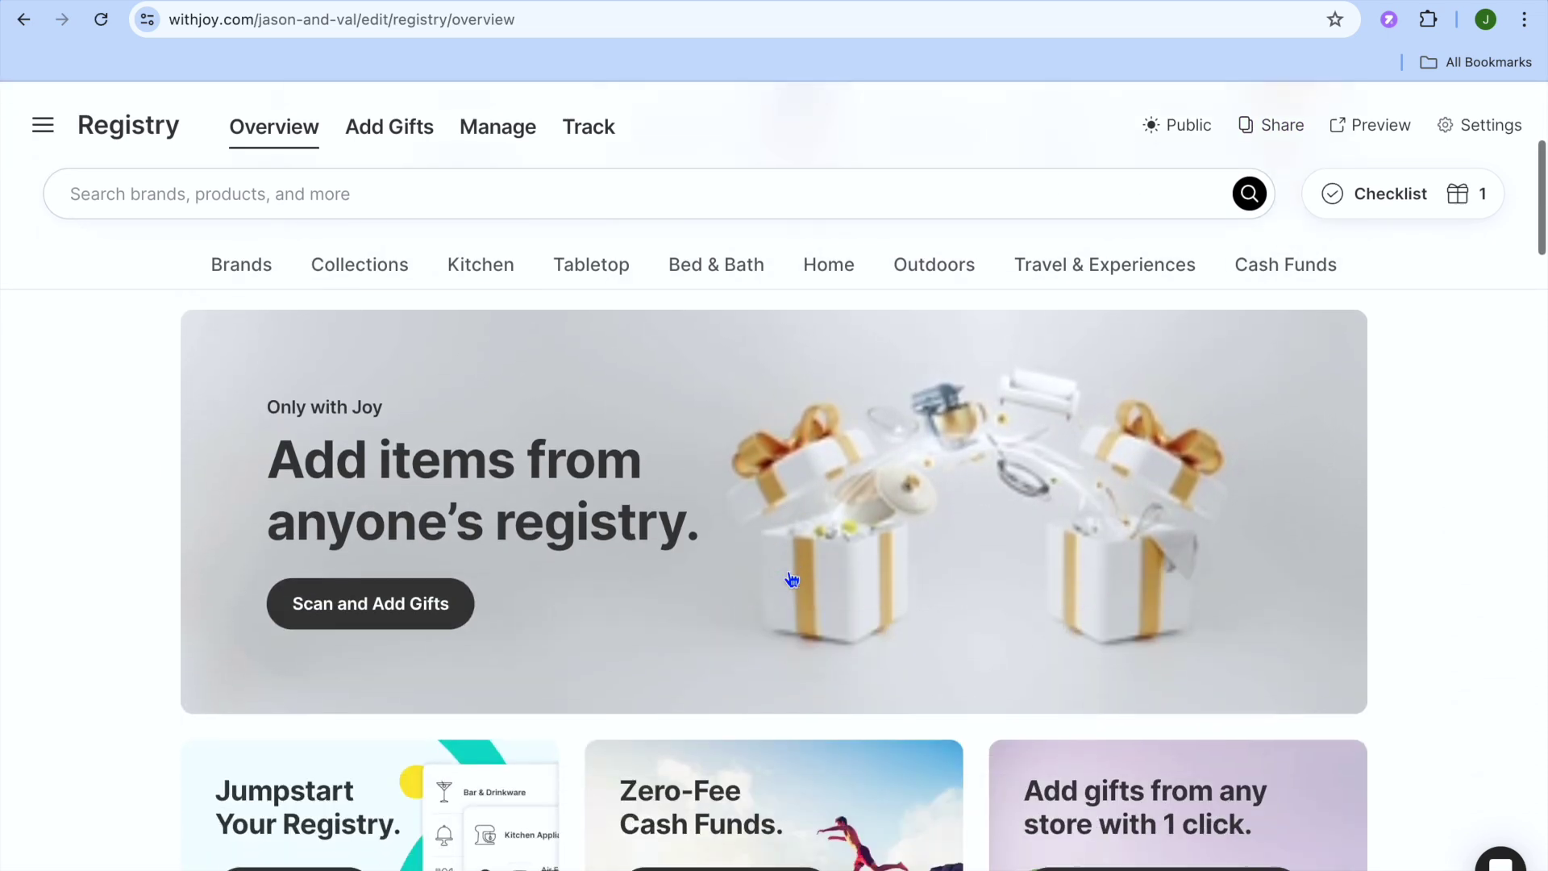
pyautogui.scroll(-6, 790, 579)
pyautogui.scroll(7, 789, 579)
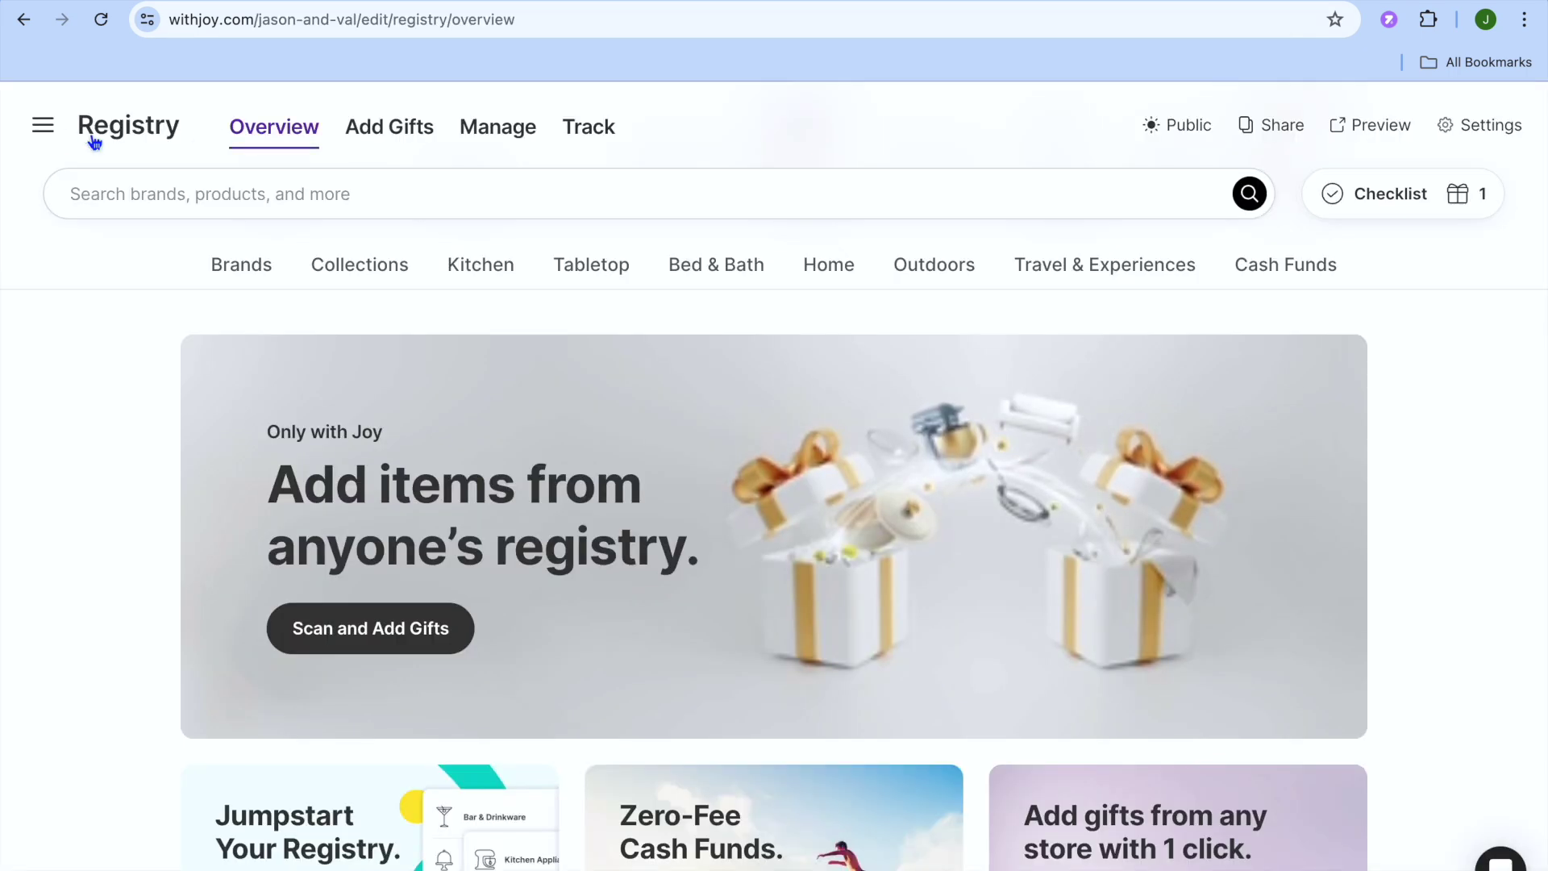
pyautogui.click(37, 134)
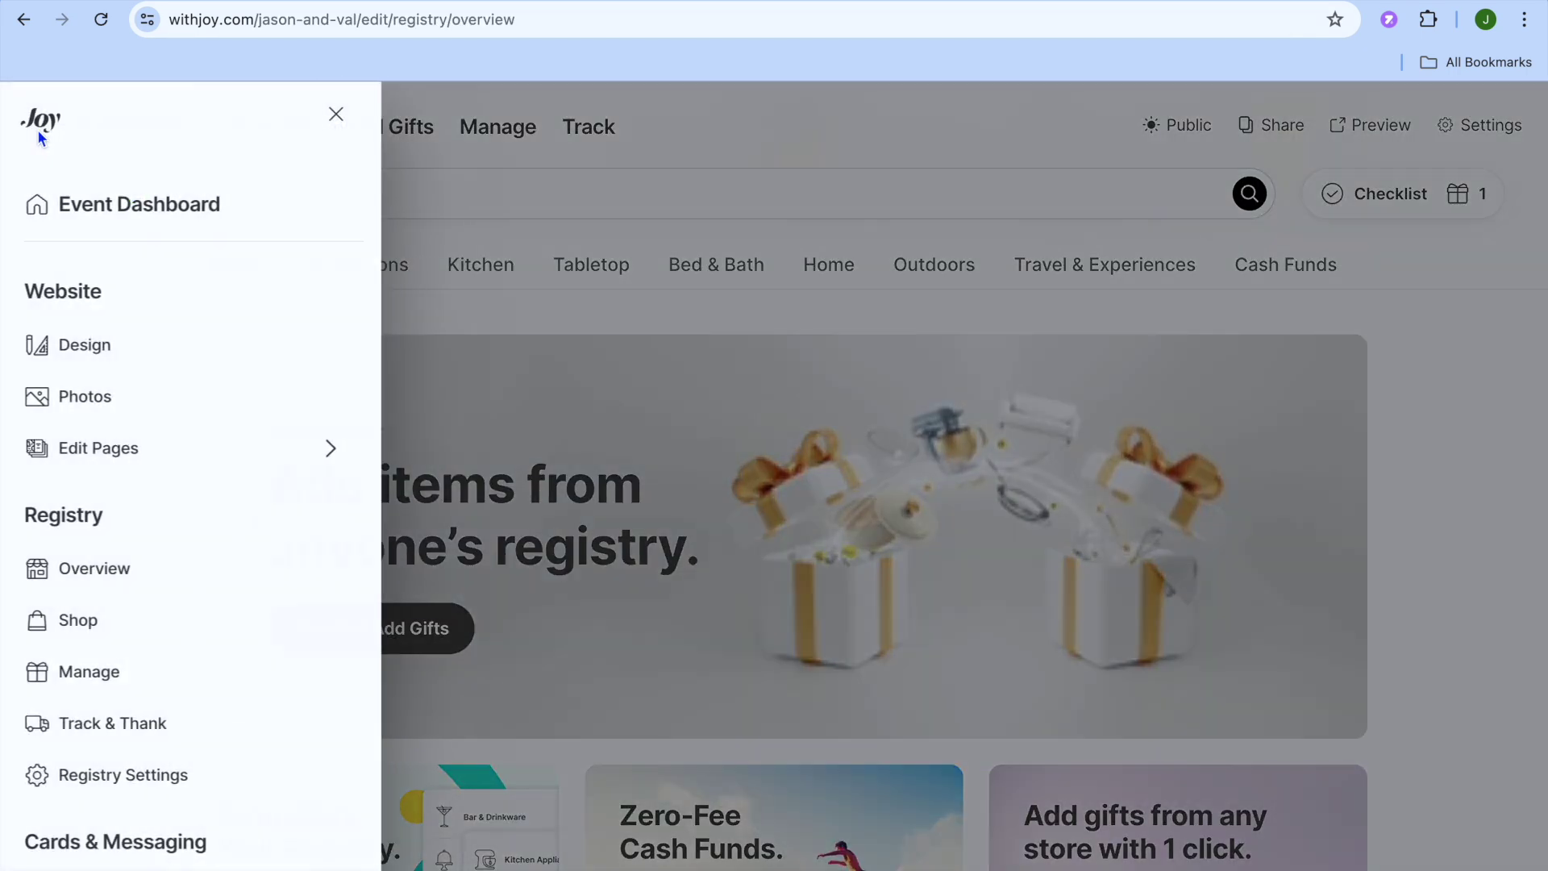
pyautogui.click(93, 211)
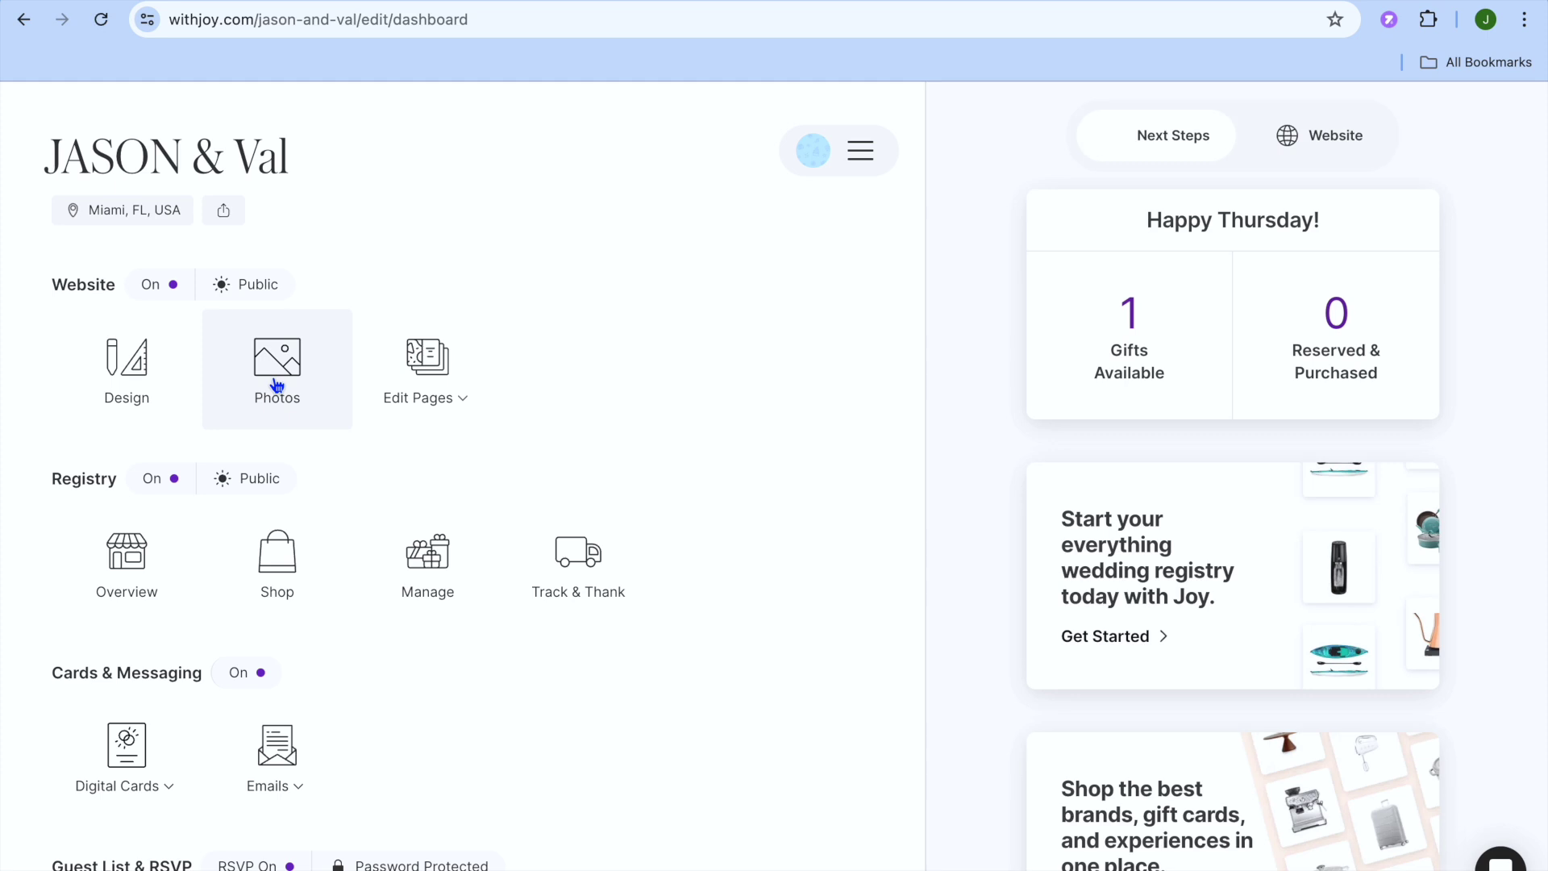
# Expand the Digital Cards tile to list Invitations, Save the Dates and Custom Cards.
pyautogui.scroll(-2, 276, 386)
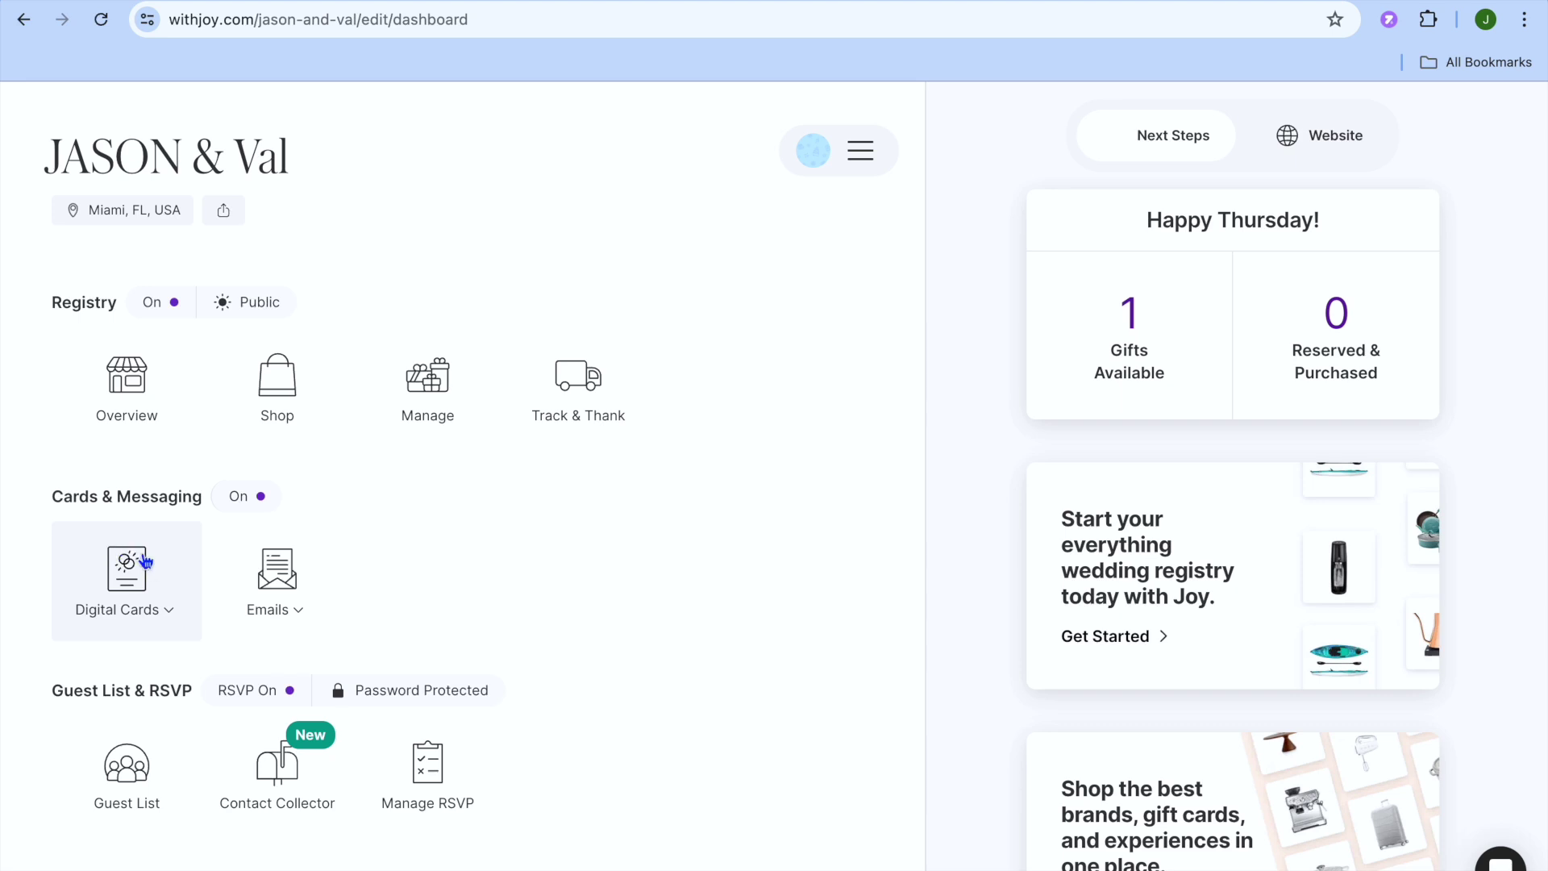
pyautogui.click(150, 607)
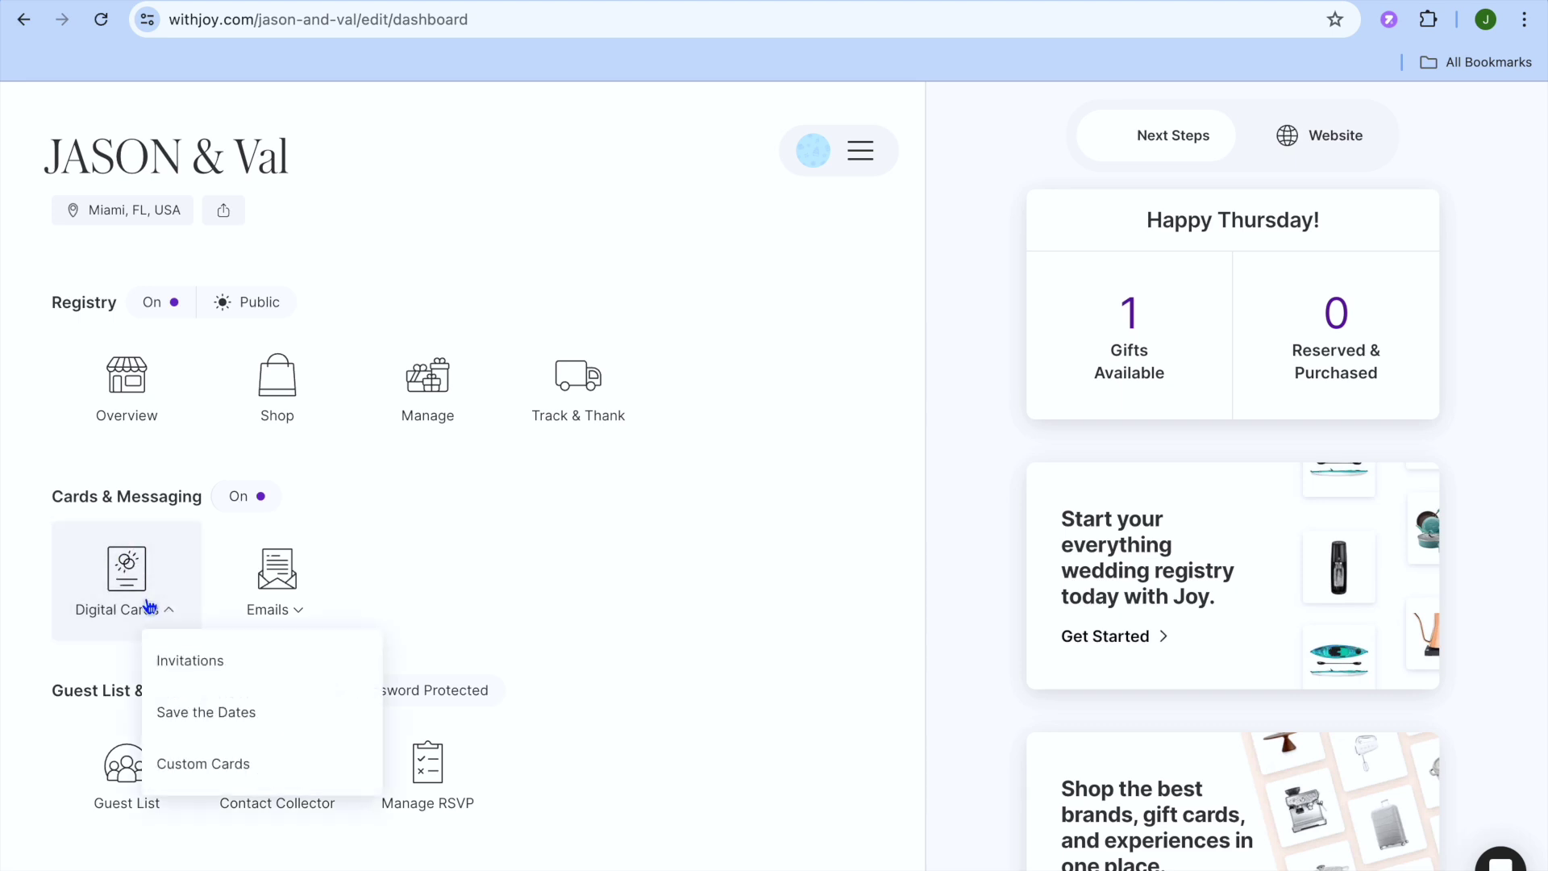